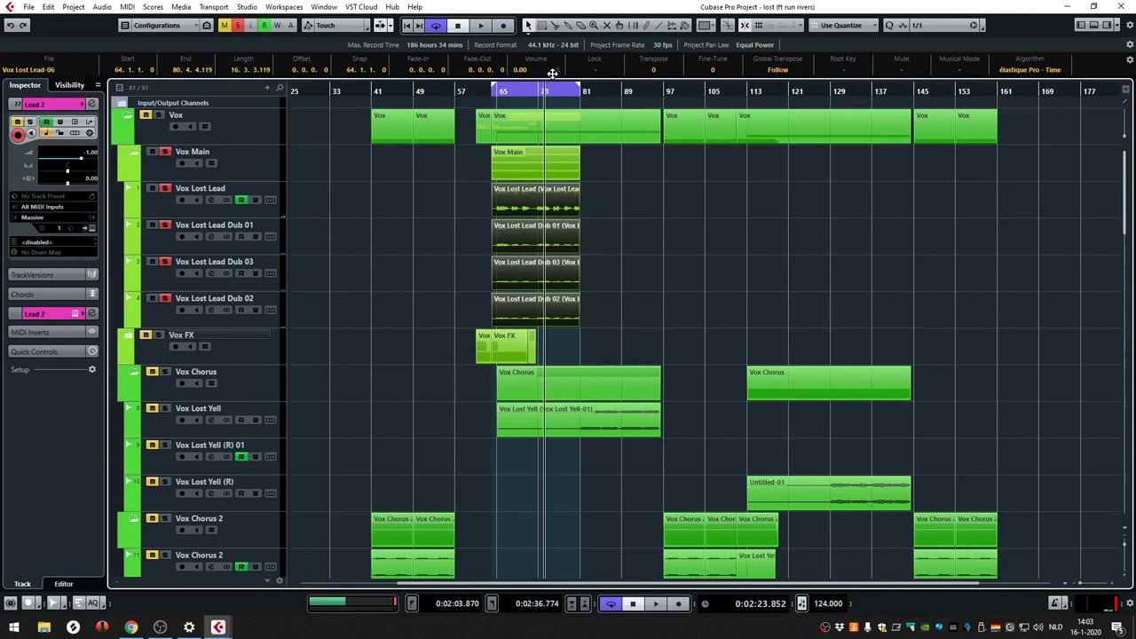
- Play back the soloed lead vocal tracks and extend the end of the cycle range to bar 97
key(space)
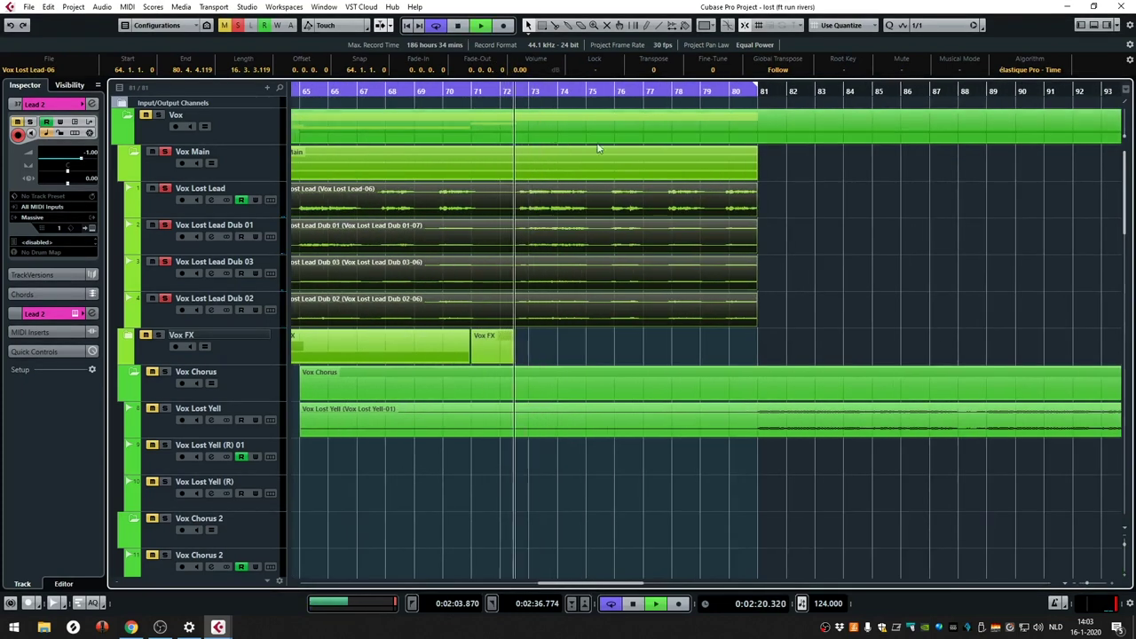
key(g)
key(g)
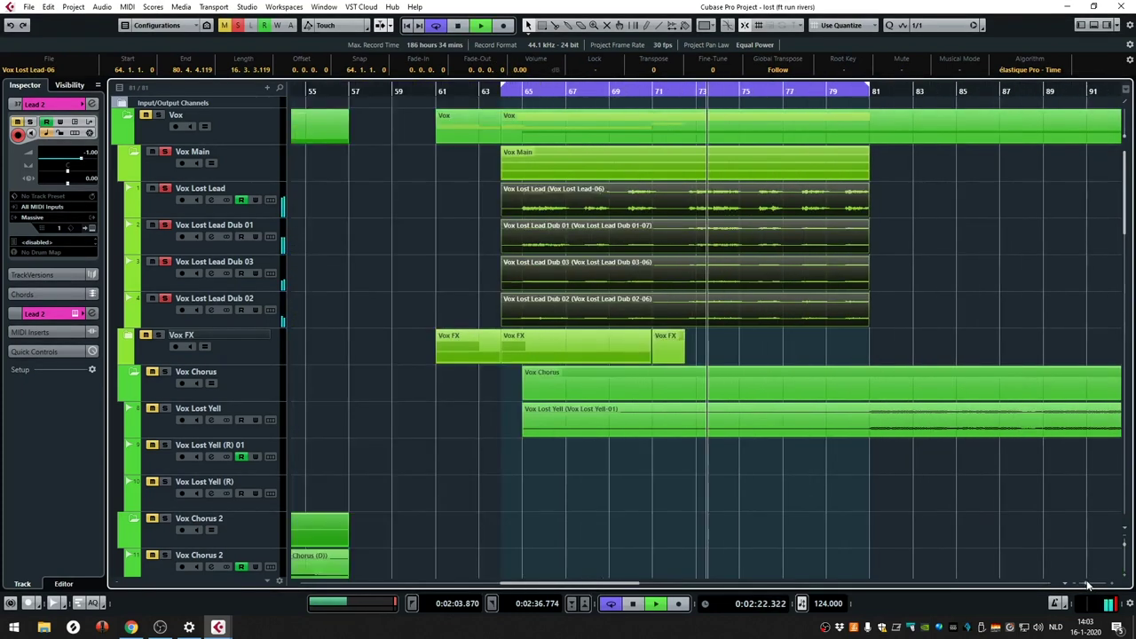
scroll(855, 252, down, 3)
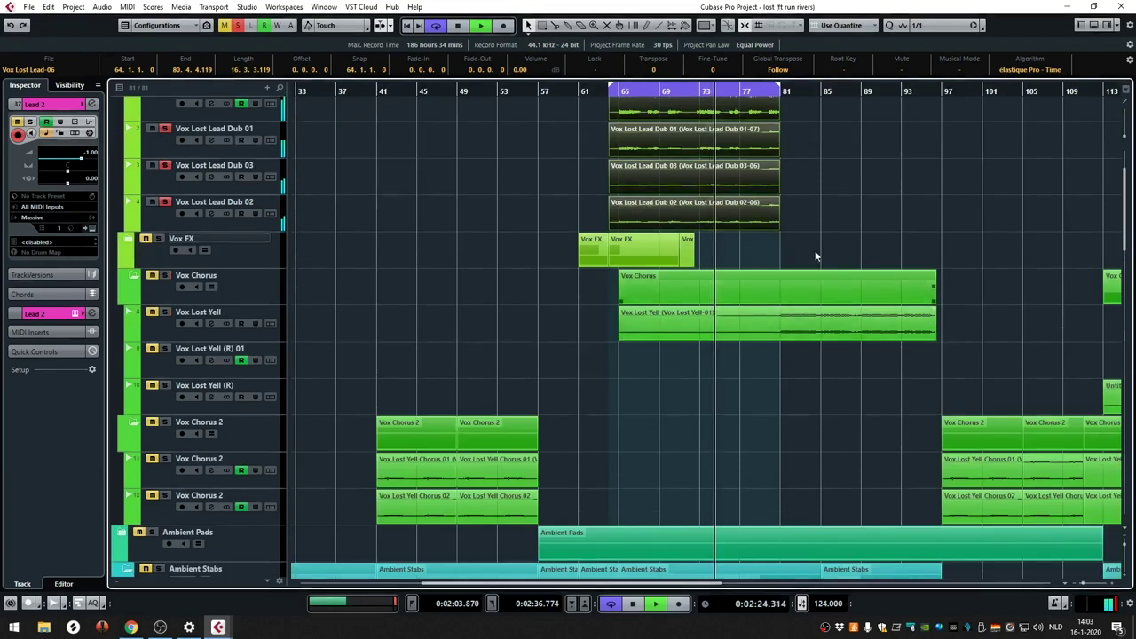
drag(777, 91, 921, 94)
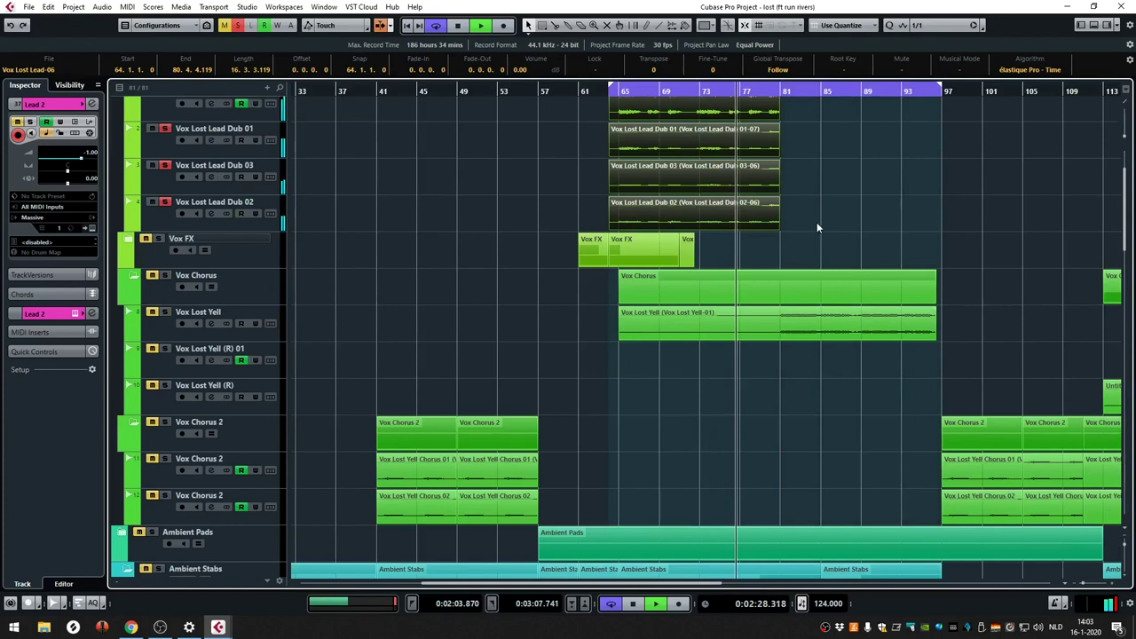
scroll(817, 222, up, 3)
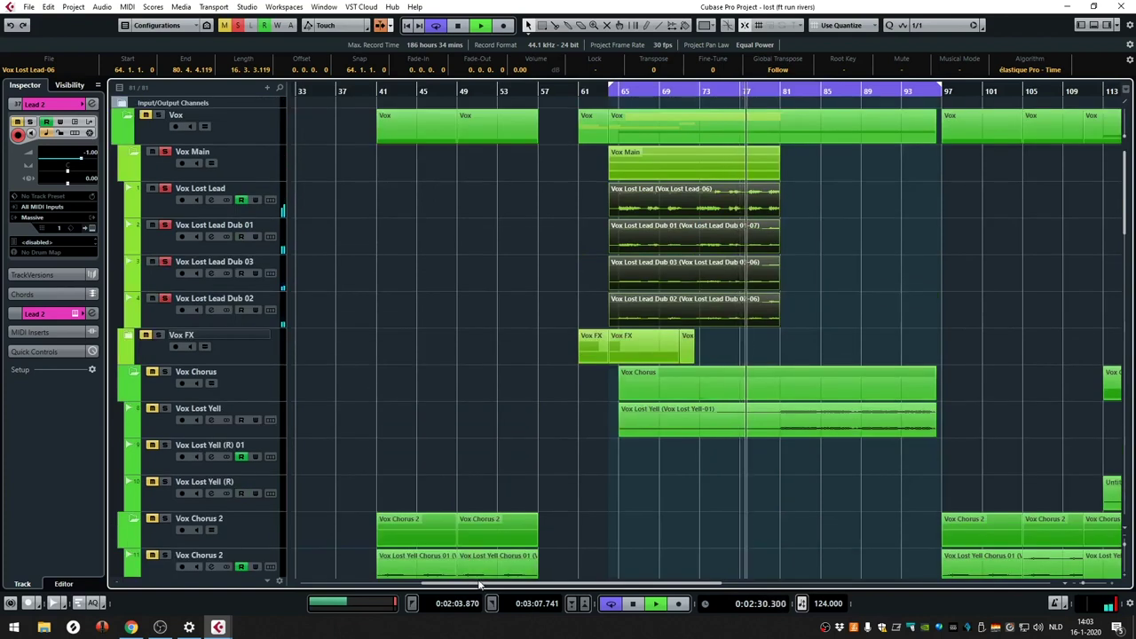
drag(479, 586, 562, 388)
scroll(563, 382, down, 3)
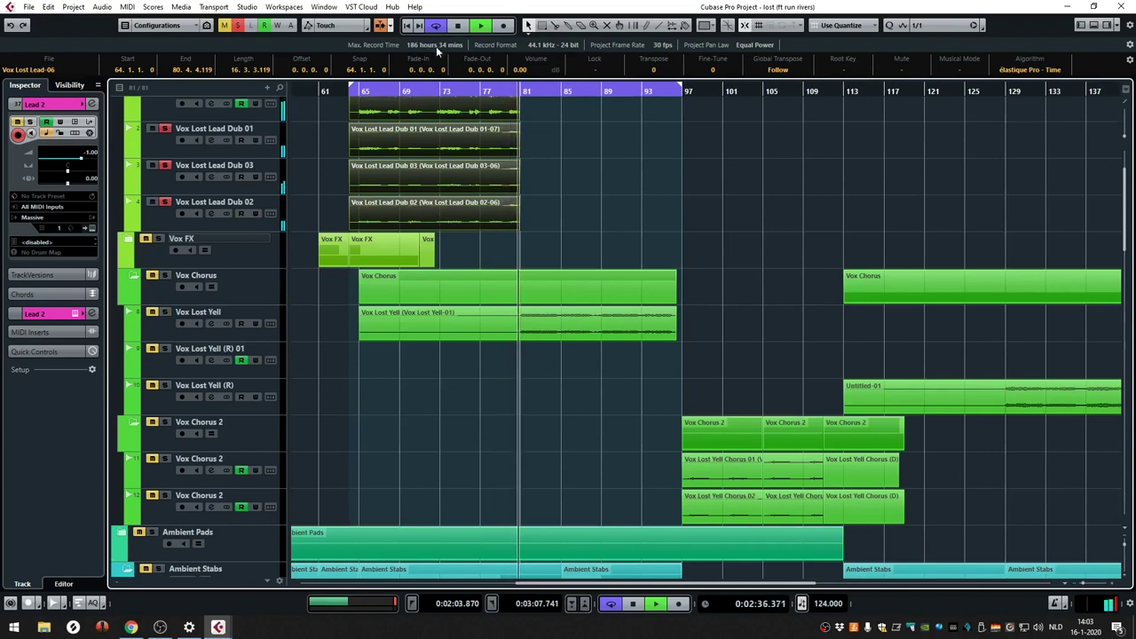
- Solo the Vox Chorus tracks in place of the lead vocals and play them from about bar 80
key(space)
scroll(577, 160, up, 3)
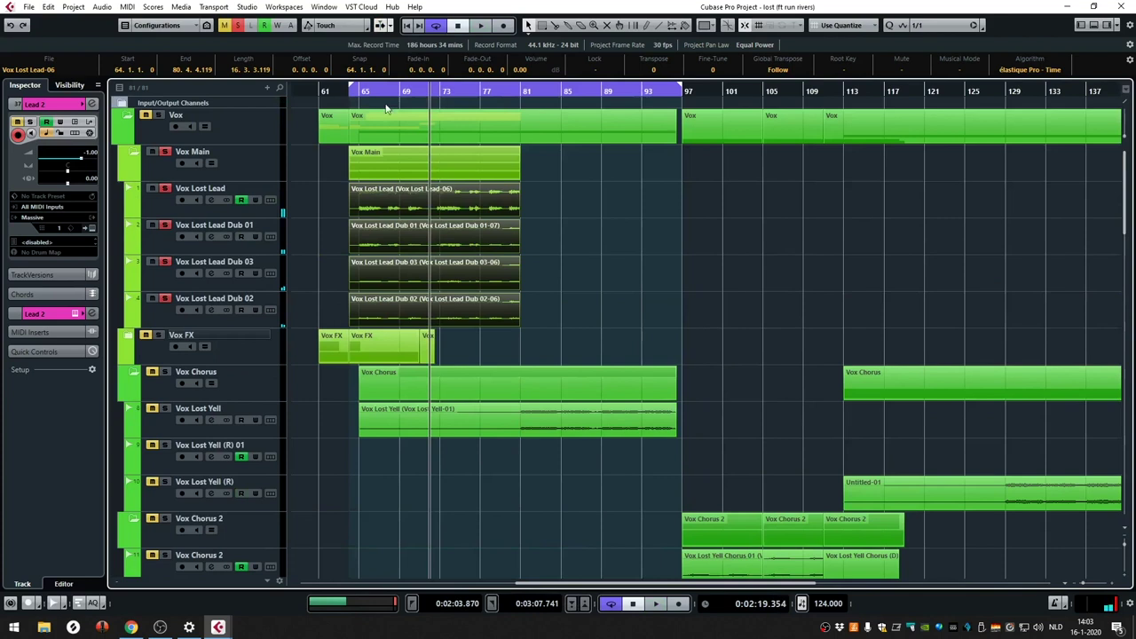
click(160, 242)
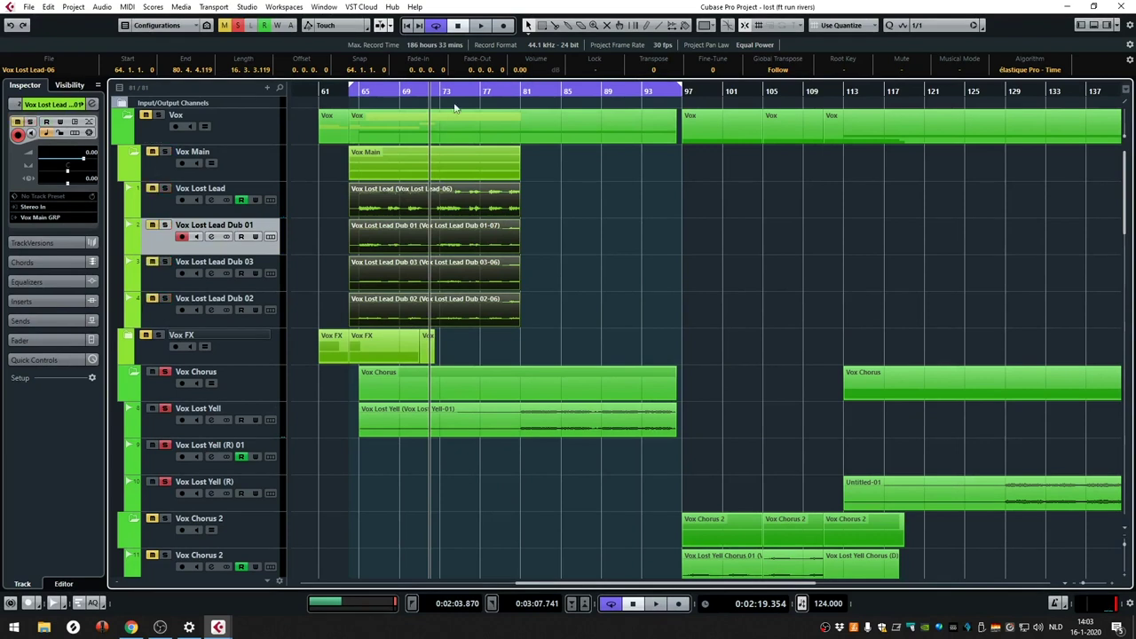
click(526, 89)
drag(524, 92, 509, 123)
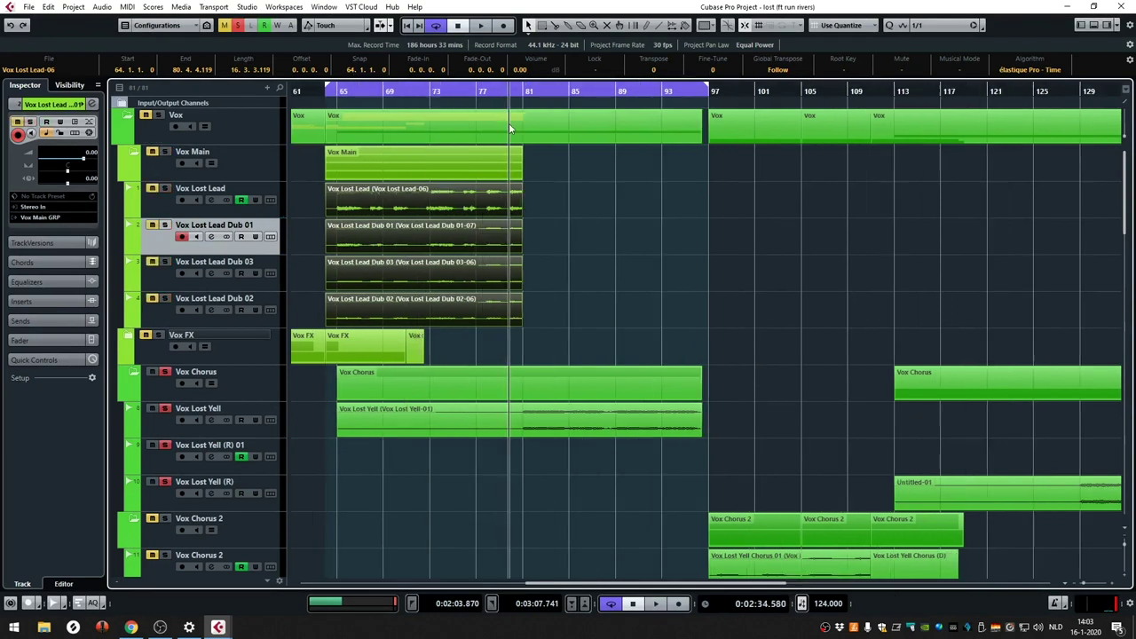
key(space)
click(519, 91)
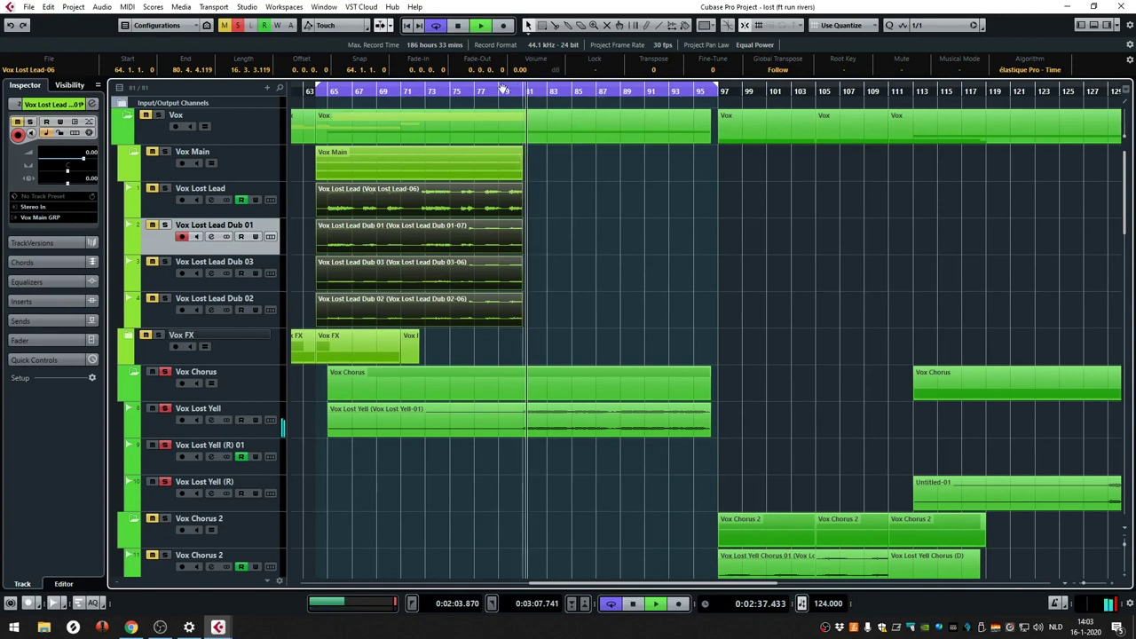
scroll(540, 177, down, 5)
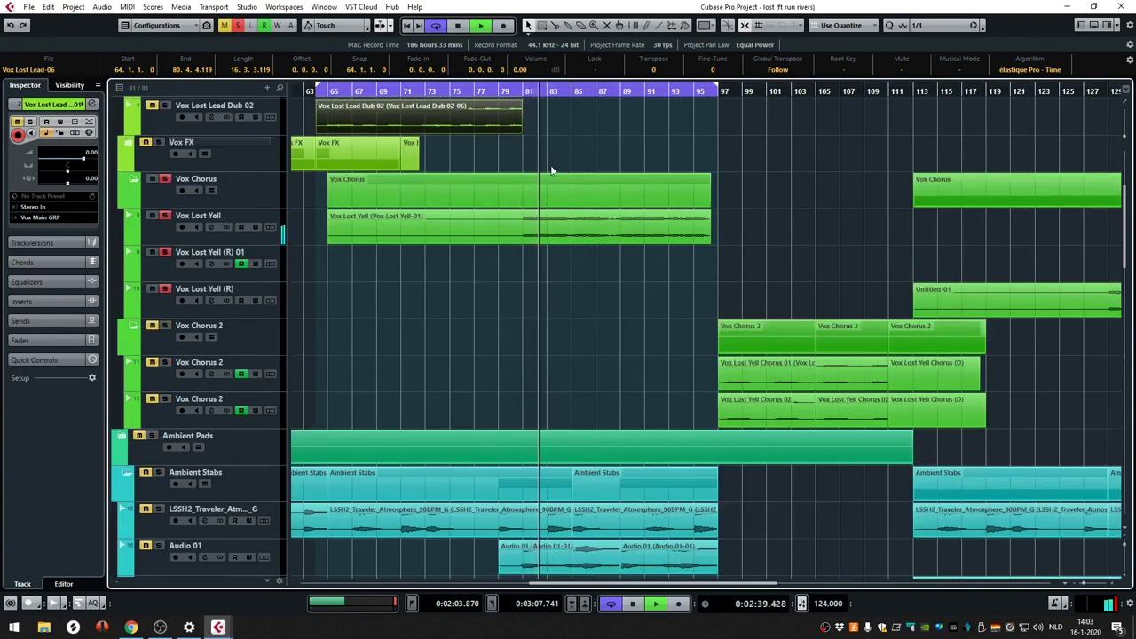
- Increase the height of the Vox Lost Yell track and extend the end of the cycle range to bar 115
drag(264, 244, 267, 292)
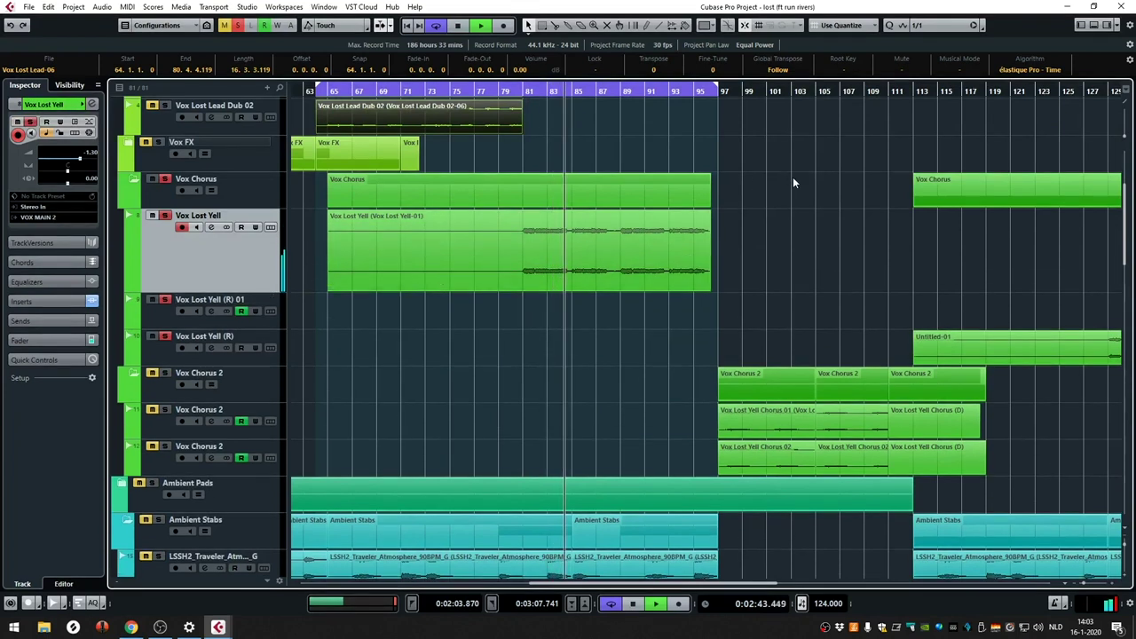
drag(720, 92, 938, 92)
scroll(846, 140, down, 3)
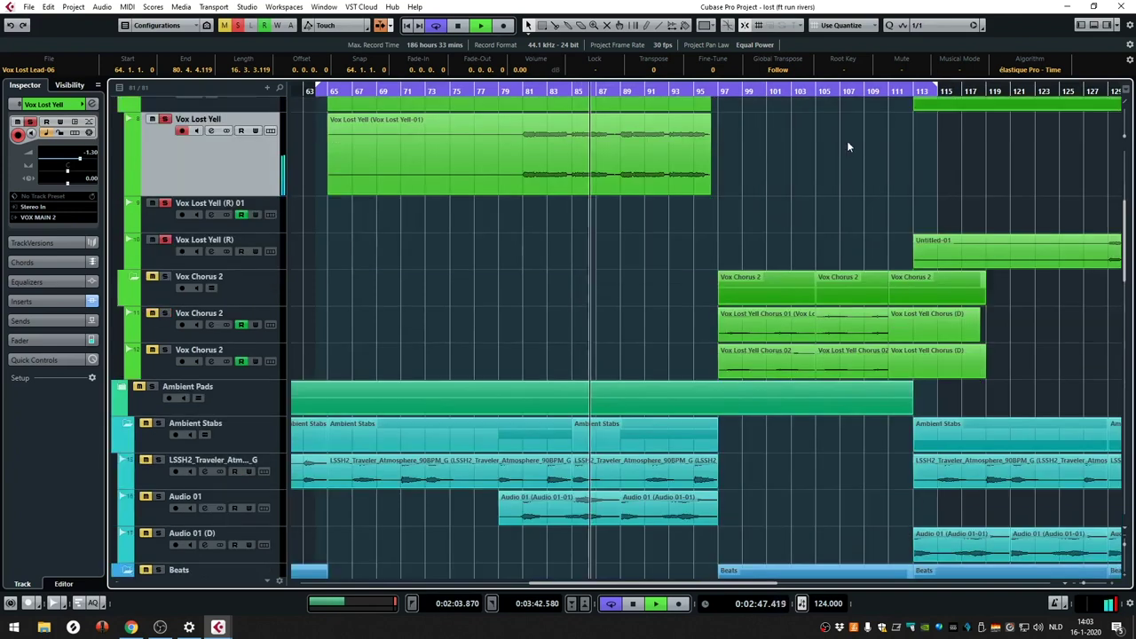
- Stop playback, solo the Vox Chorus 2 tracks instead of Vox Chorus, and play them from bar 97
key(space)
click(719, 92)
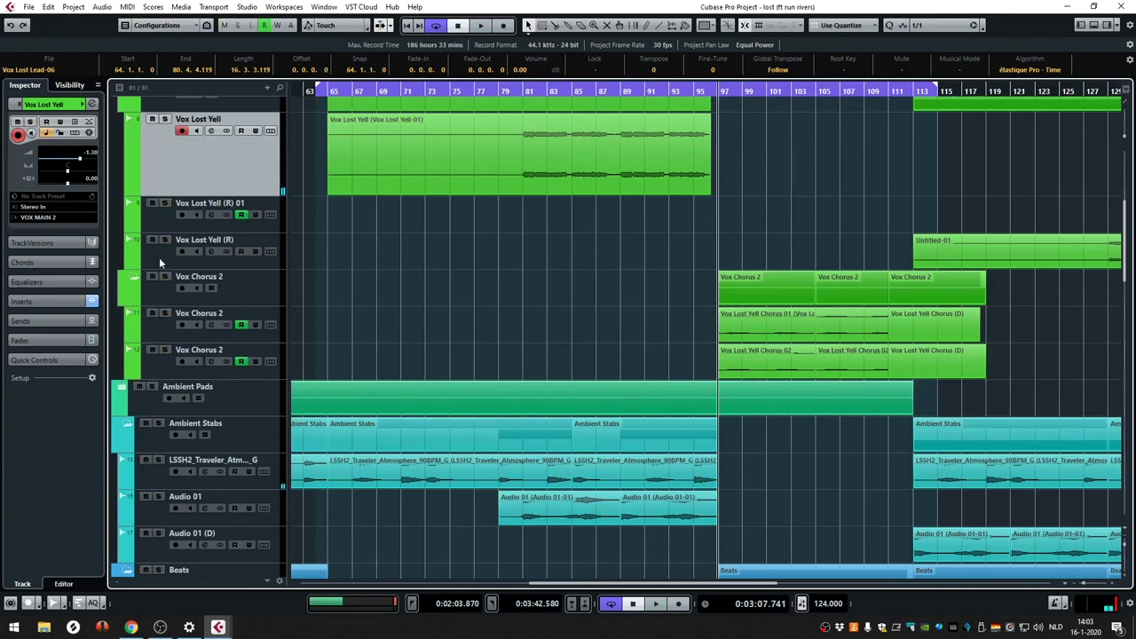
drag(783, 93, 568, 105)
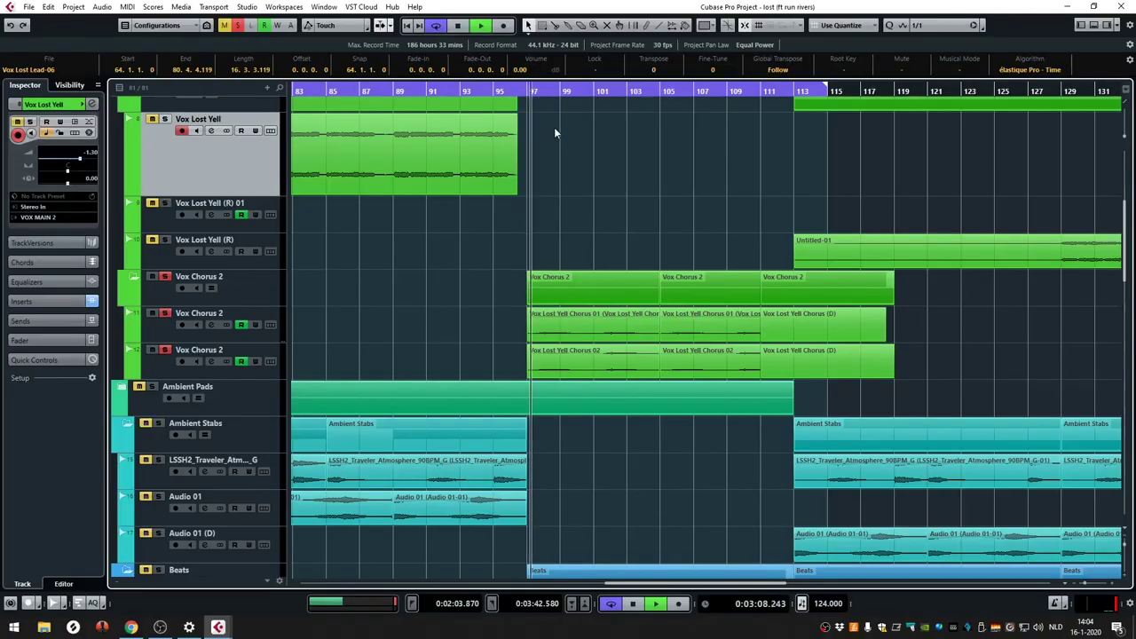
scroll(562, 133, down, 5)
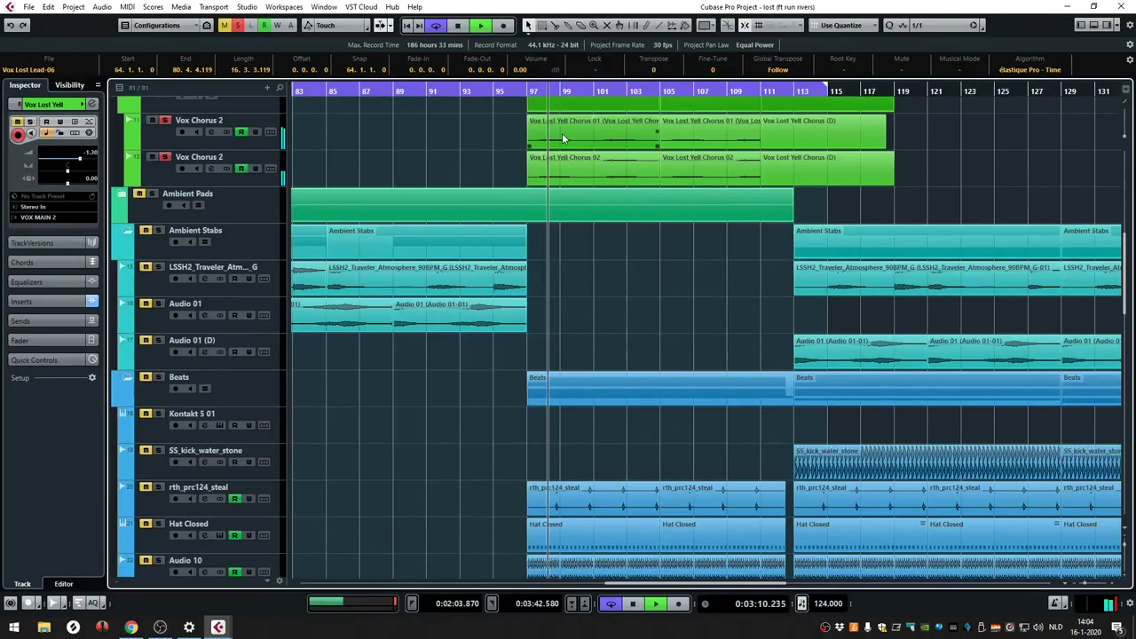
scroll(561, 133, up, 3)
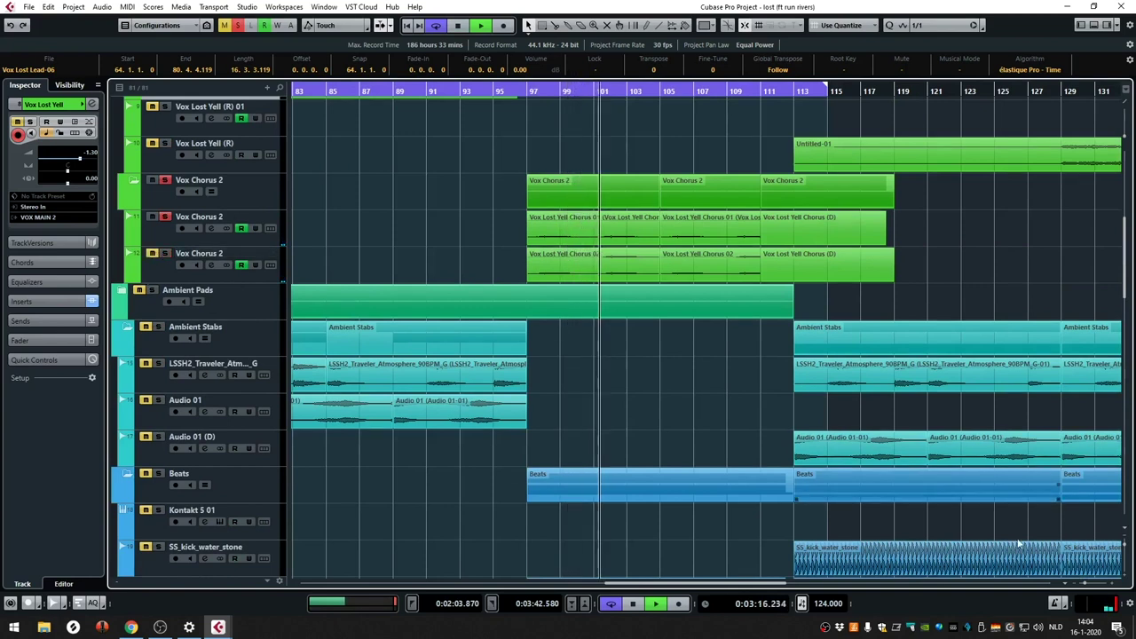
drag(1085, 587, 1049, 568)
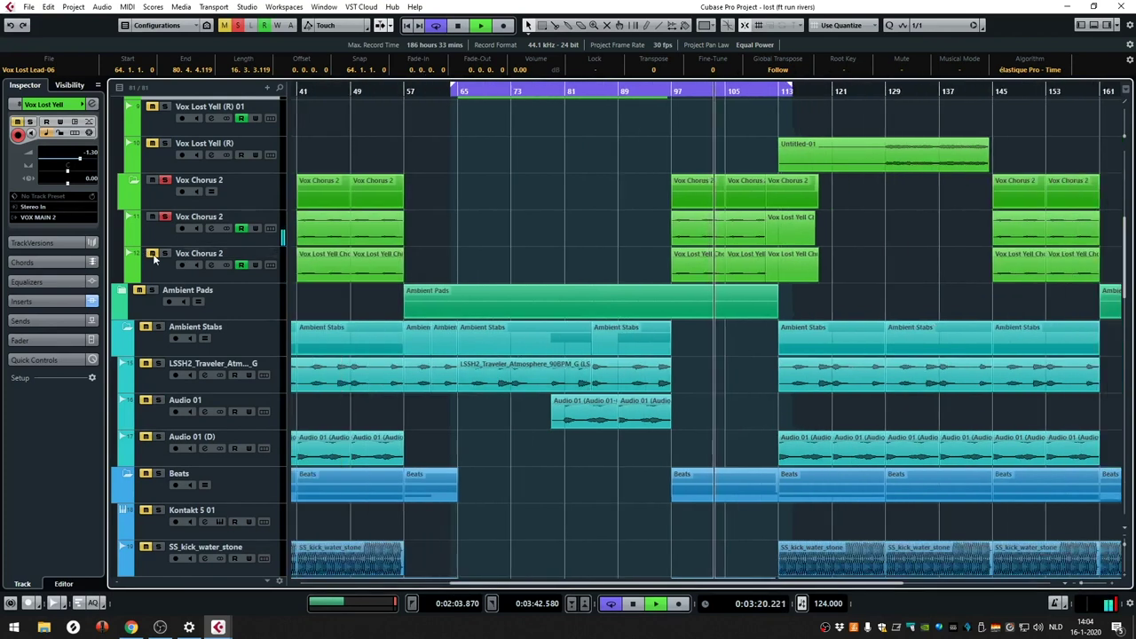
- Stop playback, return the cursor to bar 65, and solo the lead vocals and the Strings instrument track
key(space)
scroll(190, 193, up, 4)
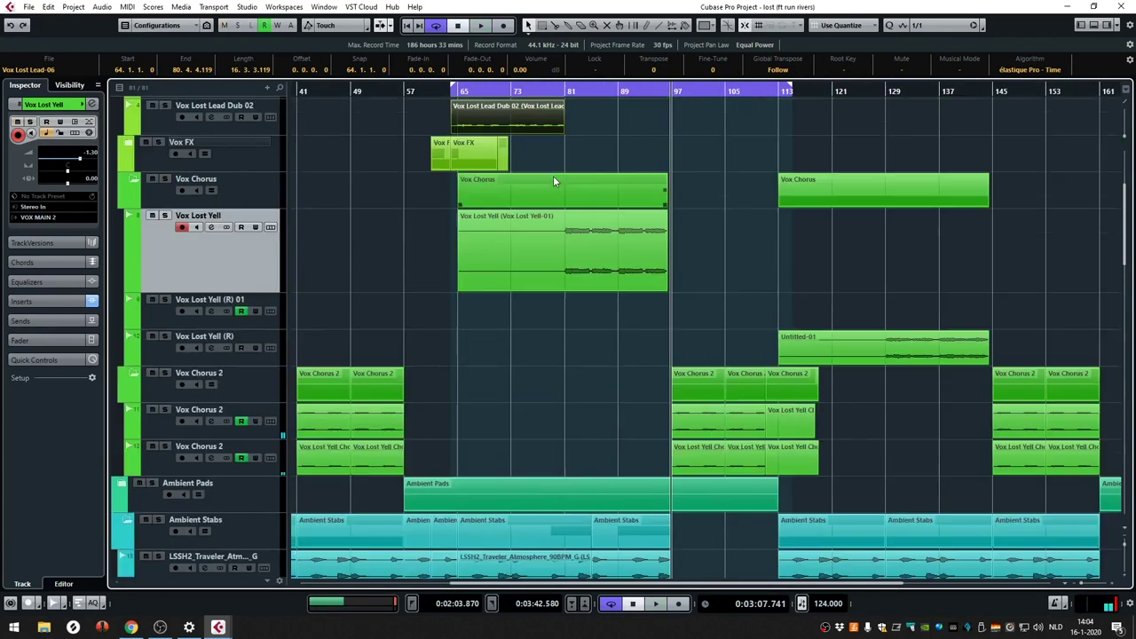
click(458, 92)
scroll(334, 259, up, 4)
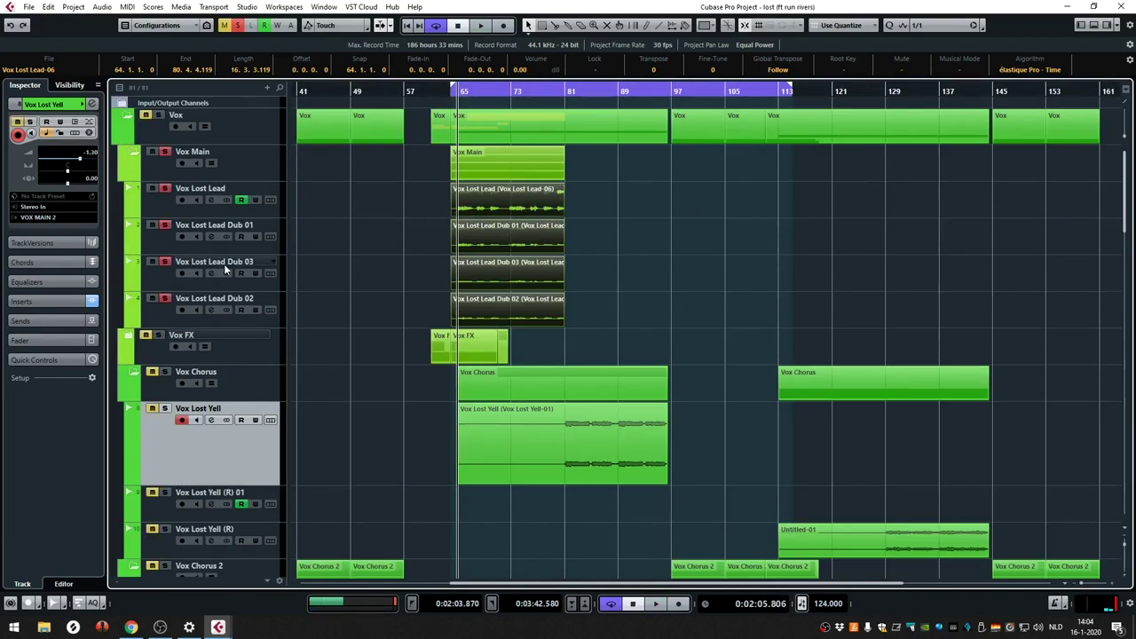
scroll(382, 282, down, 14)
scroll(401, 281, down, 15)
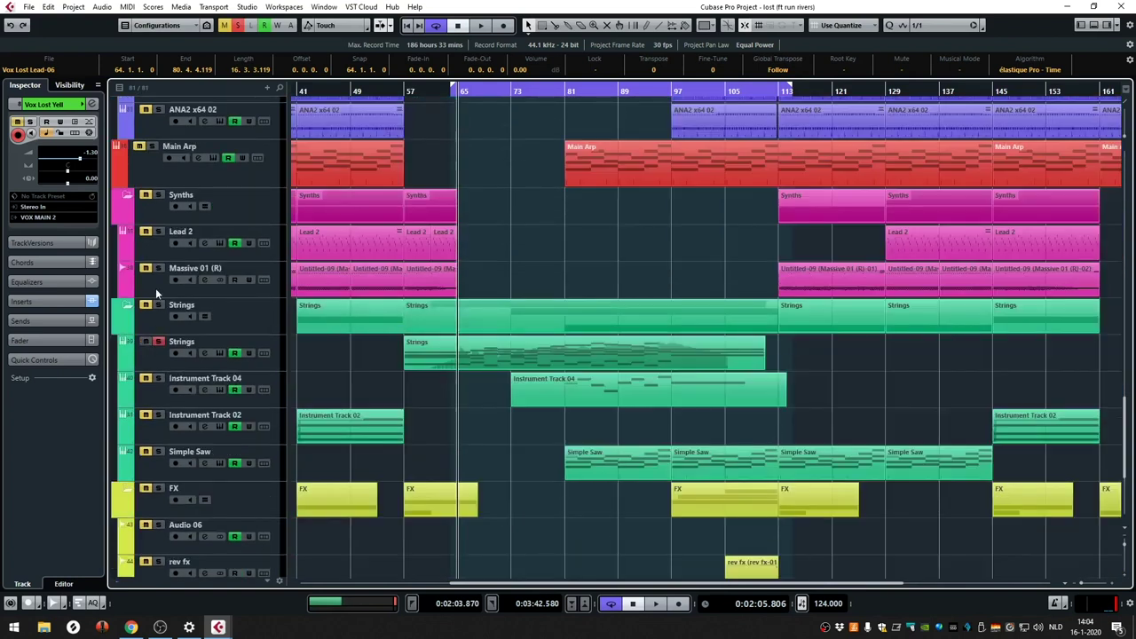
- Open the Strings part in the Key Editor to examine its notes and modulation curve, and close the editor
click(199, 351)
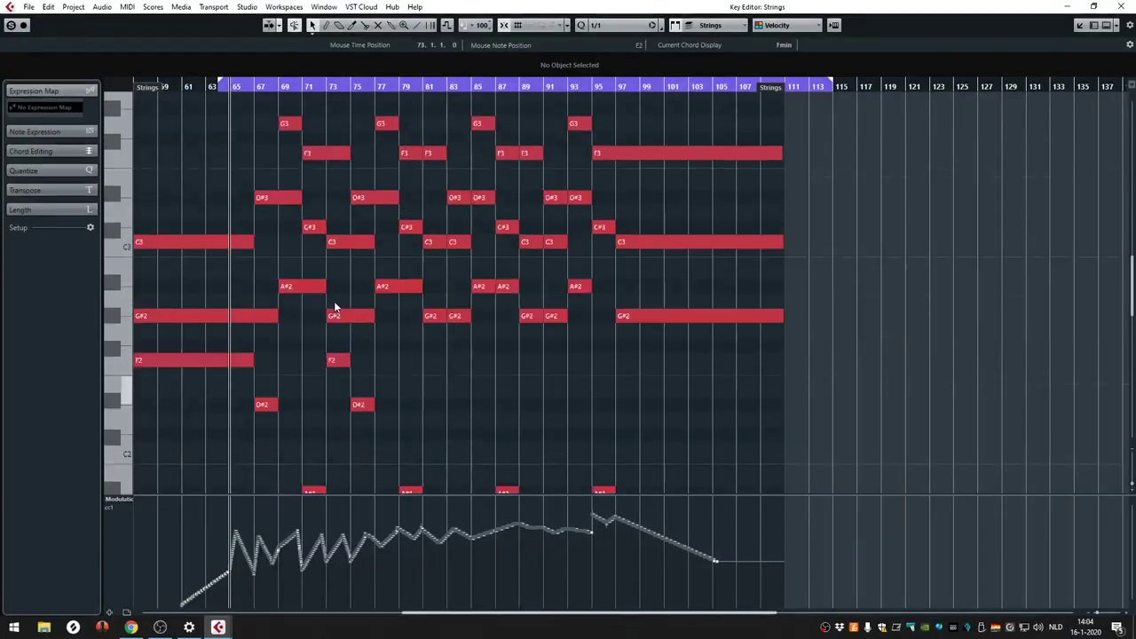
scroll(334, 301, up, 3)
click(1123, 7)
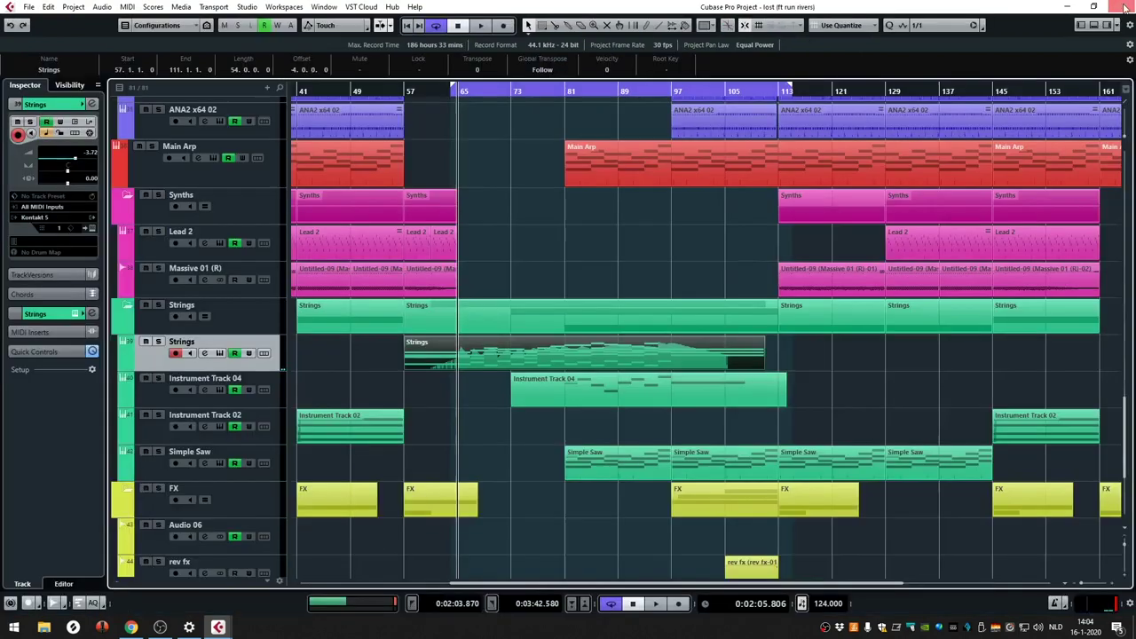
- Open the Strings track's Kontakt instrument, move its window fully into view to examine the loaded patch, and close it
click(90, 228)
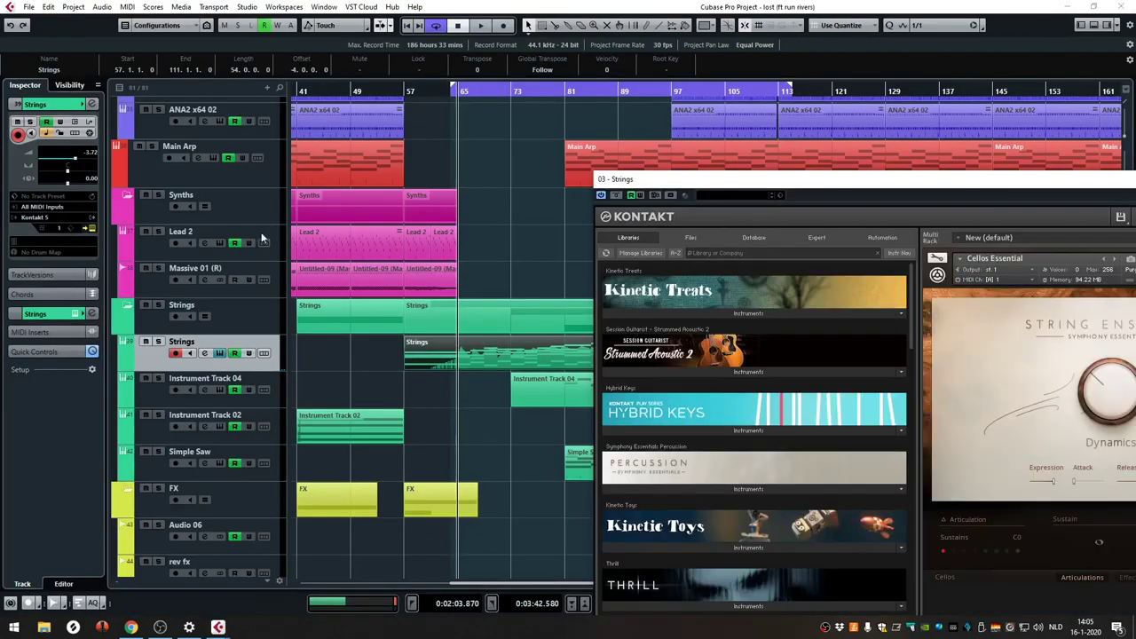
drag(719, 183, 405, 89)
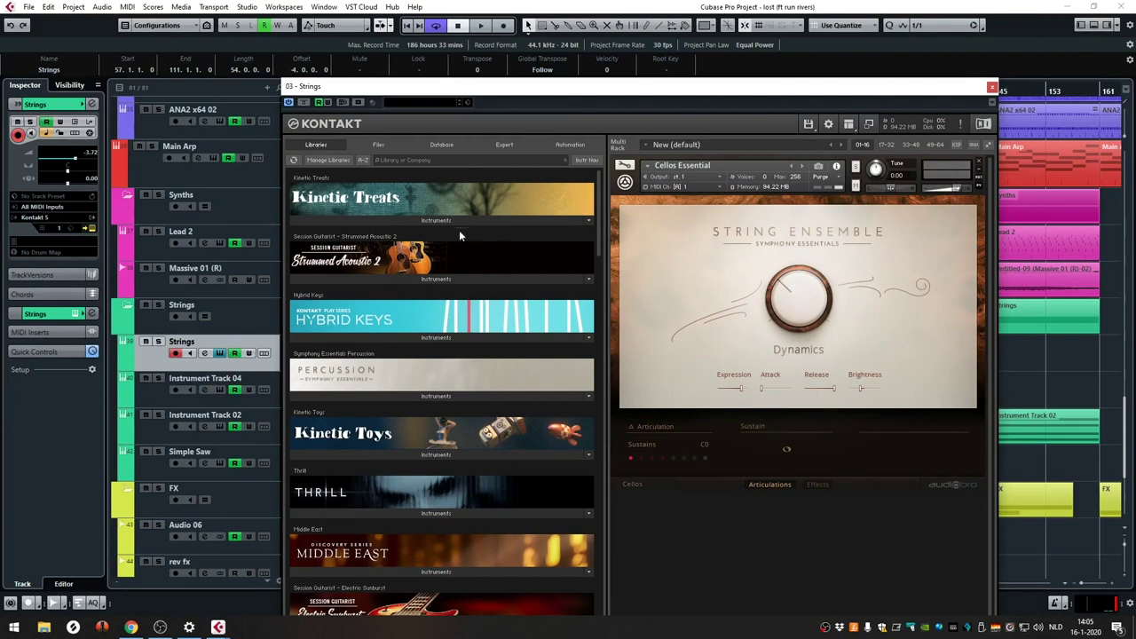
click(992, 88)
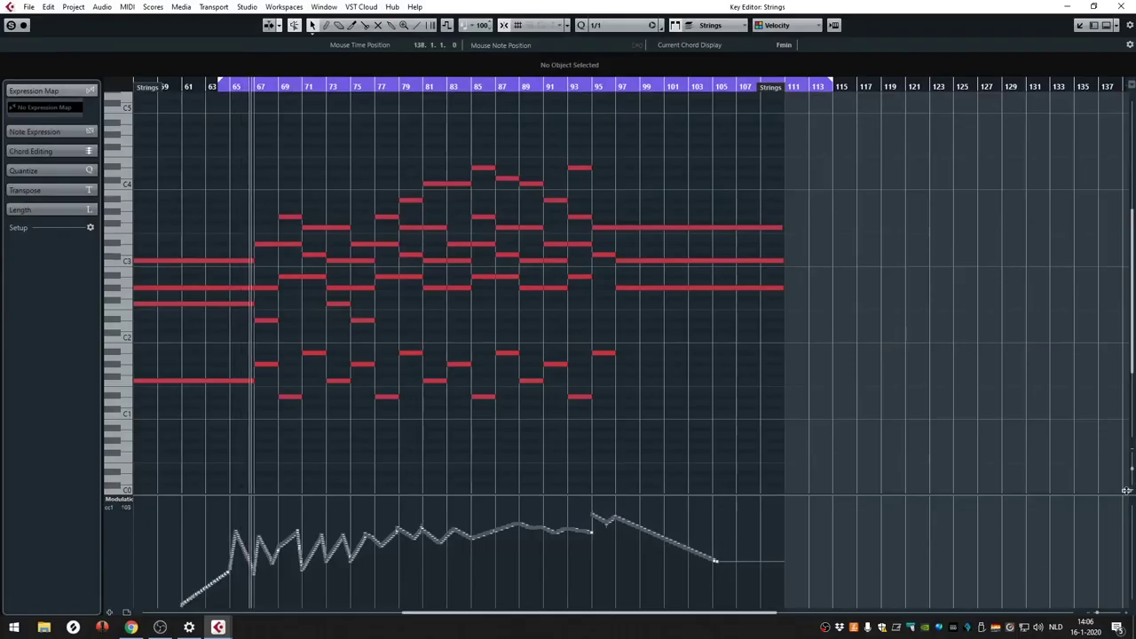
- Examine the Strings part's chords and modulation curve at closer zoom in the Key Editor during playback, and return to the project
drag(1133, 470, 1122, 535)
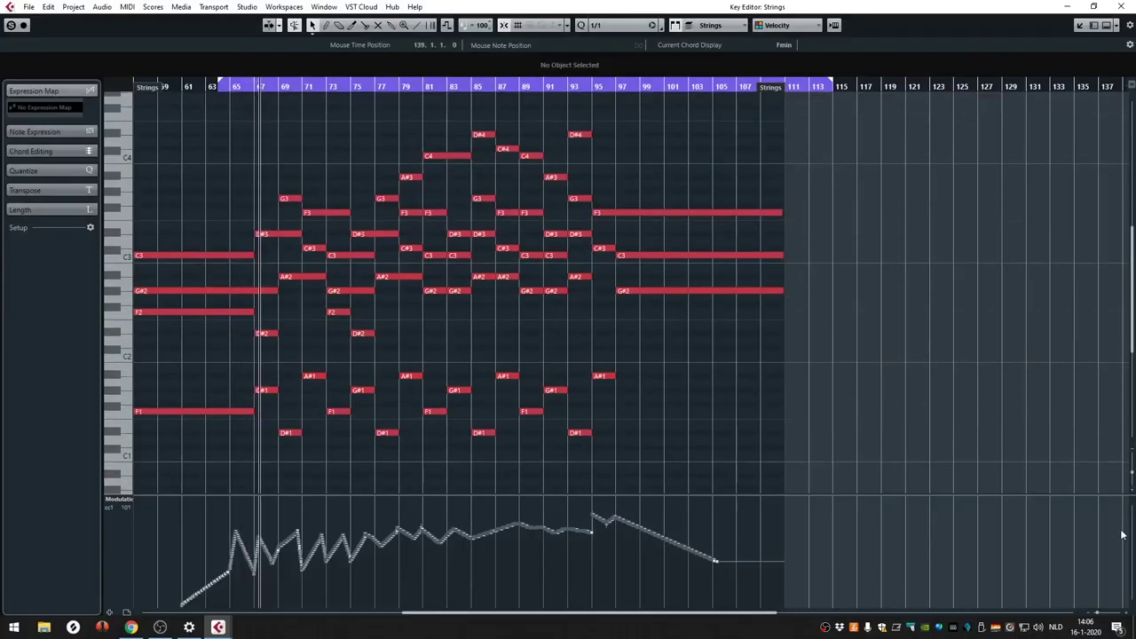
click(1098, 619)
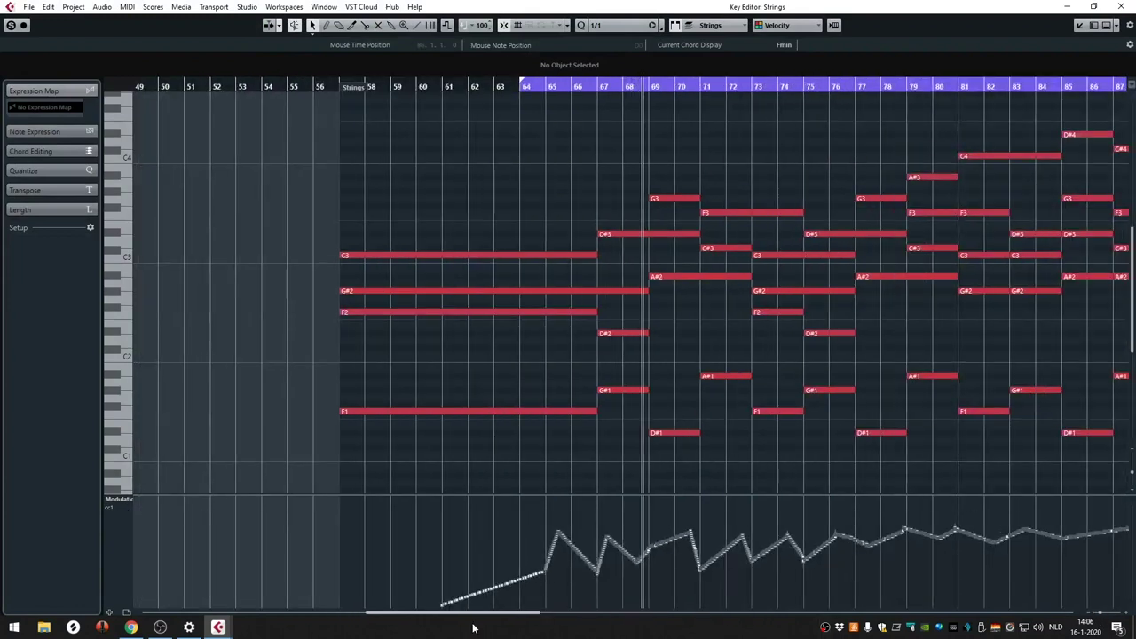
drag(472, 618, 543, 630)
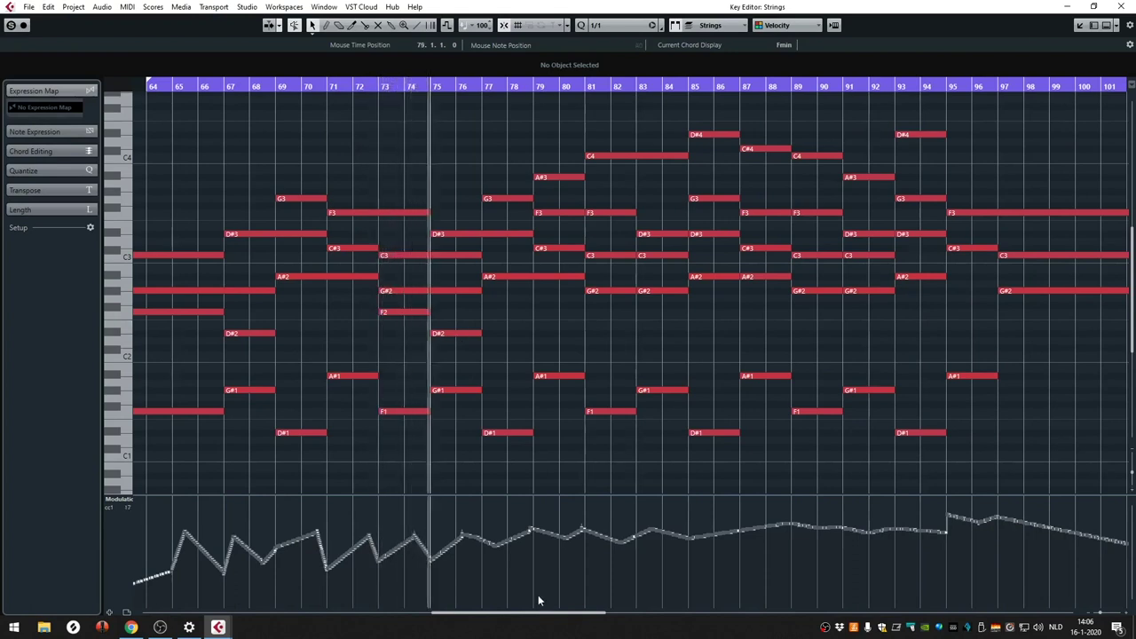
drag(519, 616, 545, 619)
key(Return)
- Solo the Vox Chorus tracks alongside the lead vocals and Strings while playback continues
scroll(783, 229, up, 10)
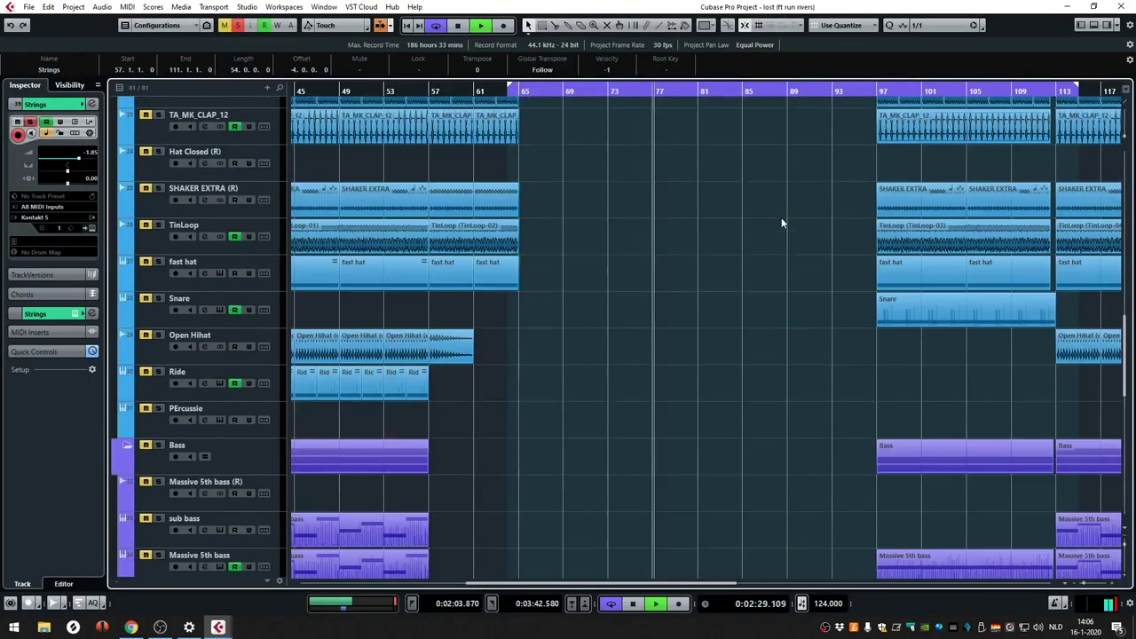
scroll(784, 240, up, 8)
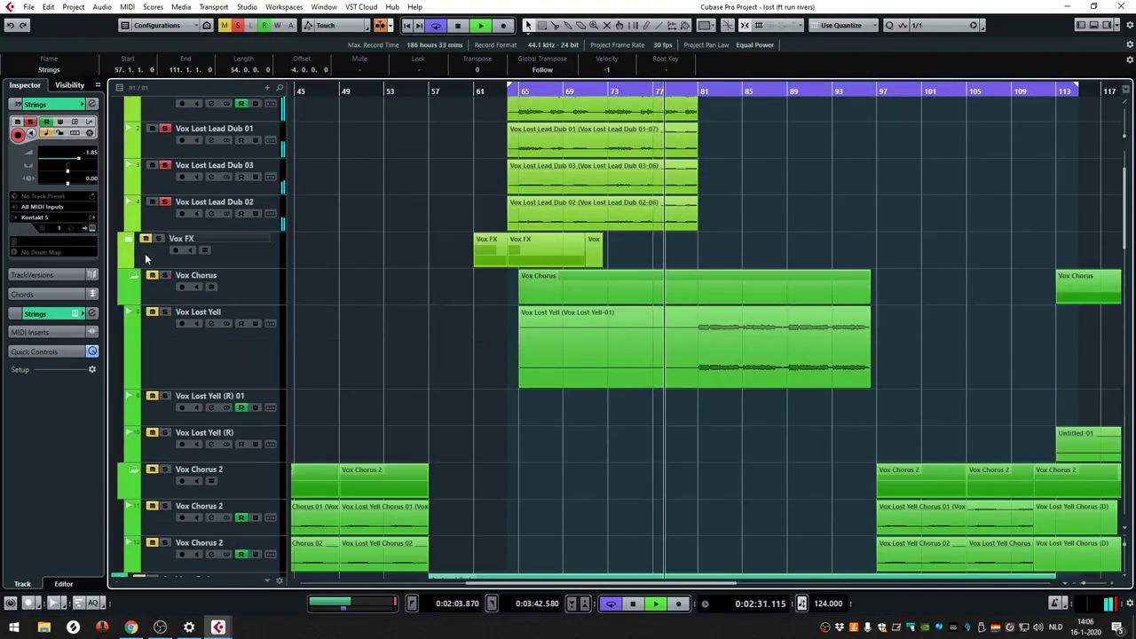
scroll(854, 224, down, 5)
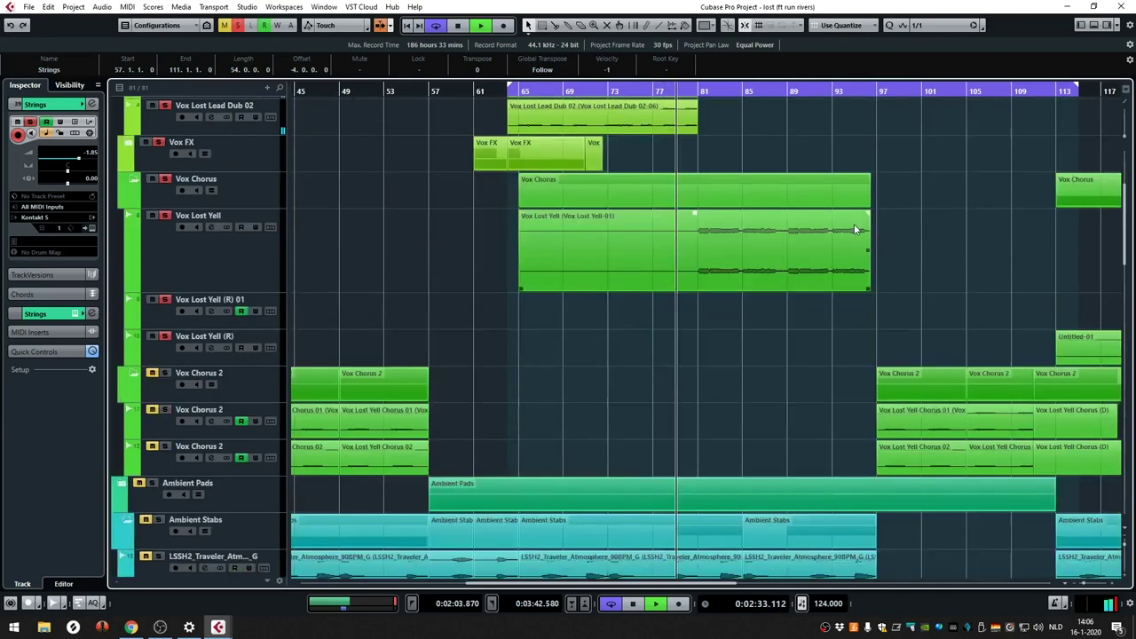
- Open the Strings part in the Key Editor and examine its higher and lower notes during playback
scroll(785, 274, down, 8)
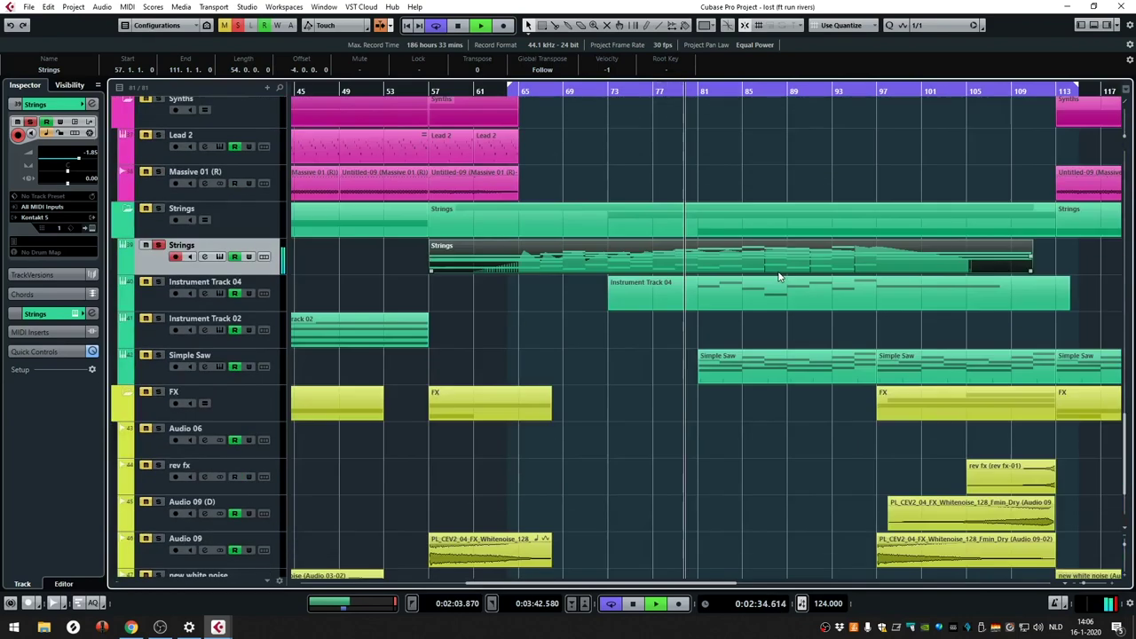
double_click(684, 255)
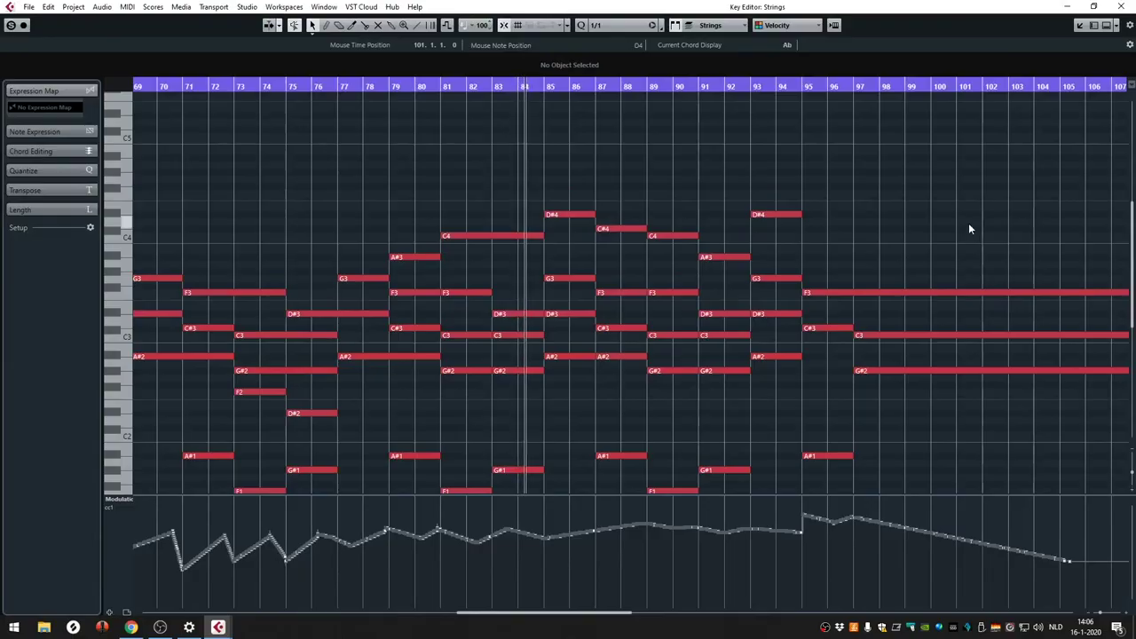
scroll(970, 228, down, 3)
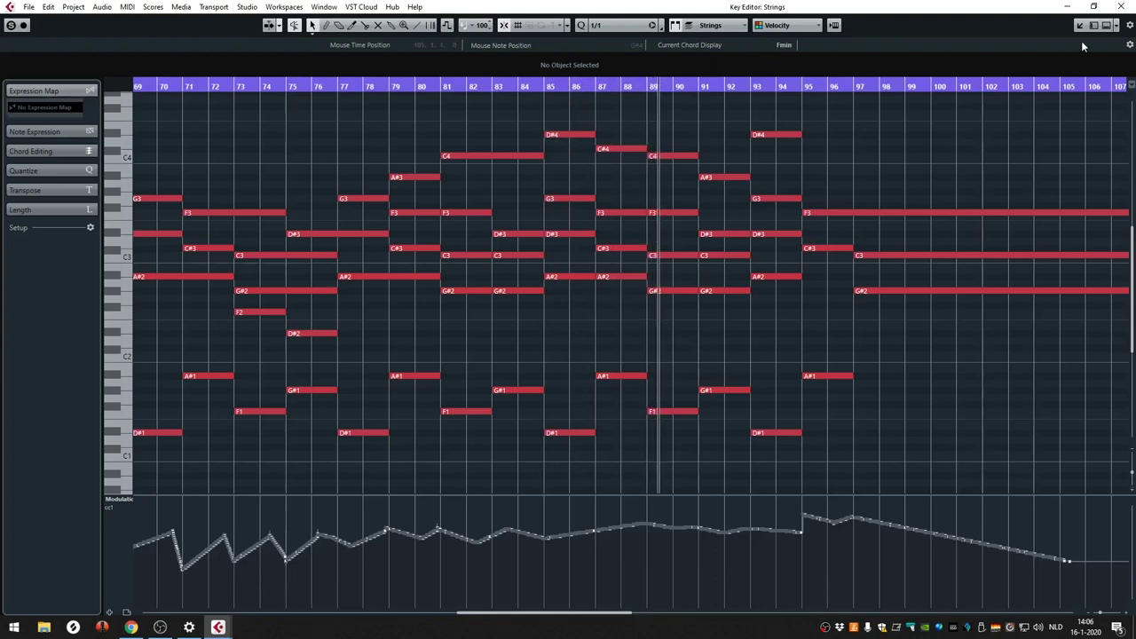
- Examine the higher notes of the Strings part, and return to the project to look over the tracks down to Strings and FX
scroll(1080, 135, up, 3)
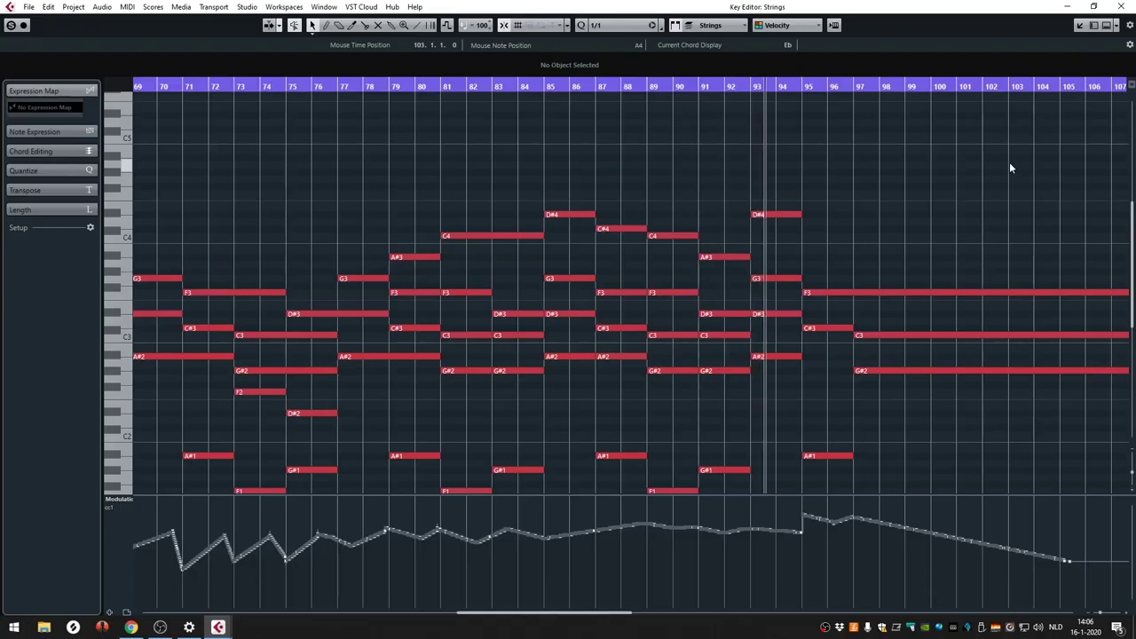
click(1123, 6)
scroll(858, 172, up, 15)
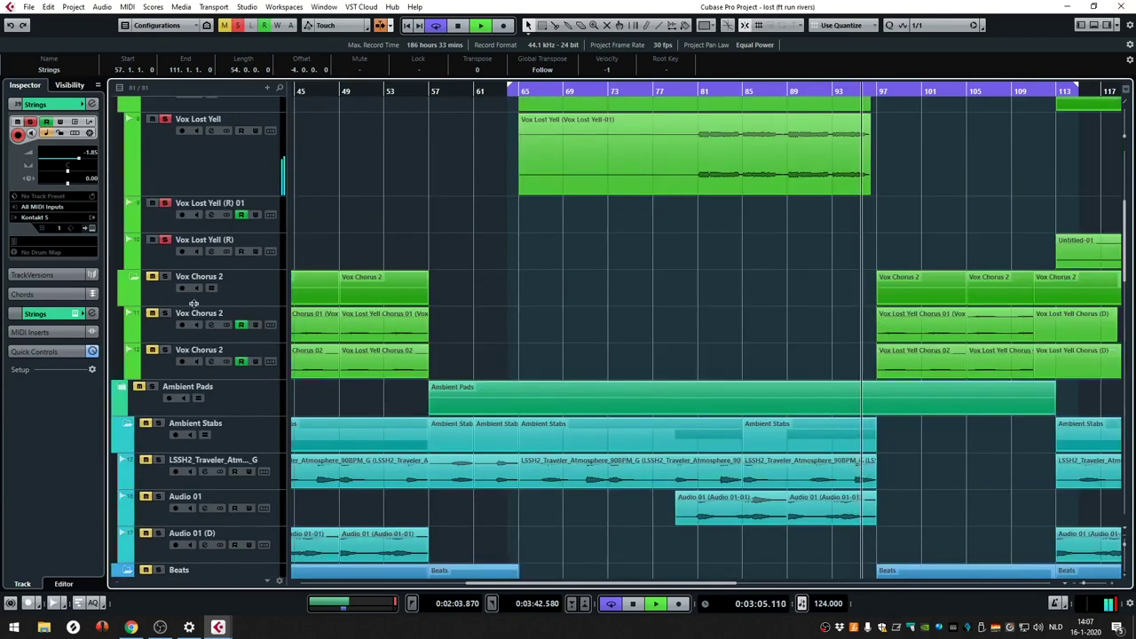
scroll(949, 237, down, 15)
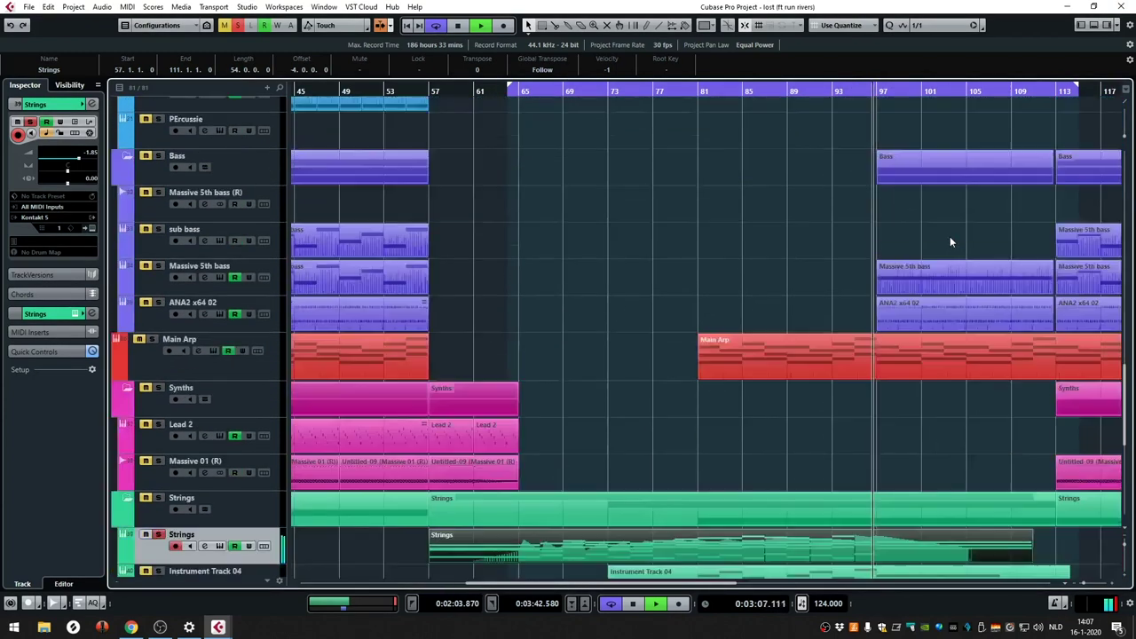
scroll(948, 235, down, 5)
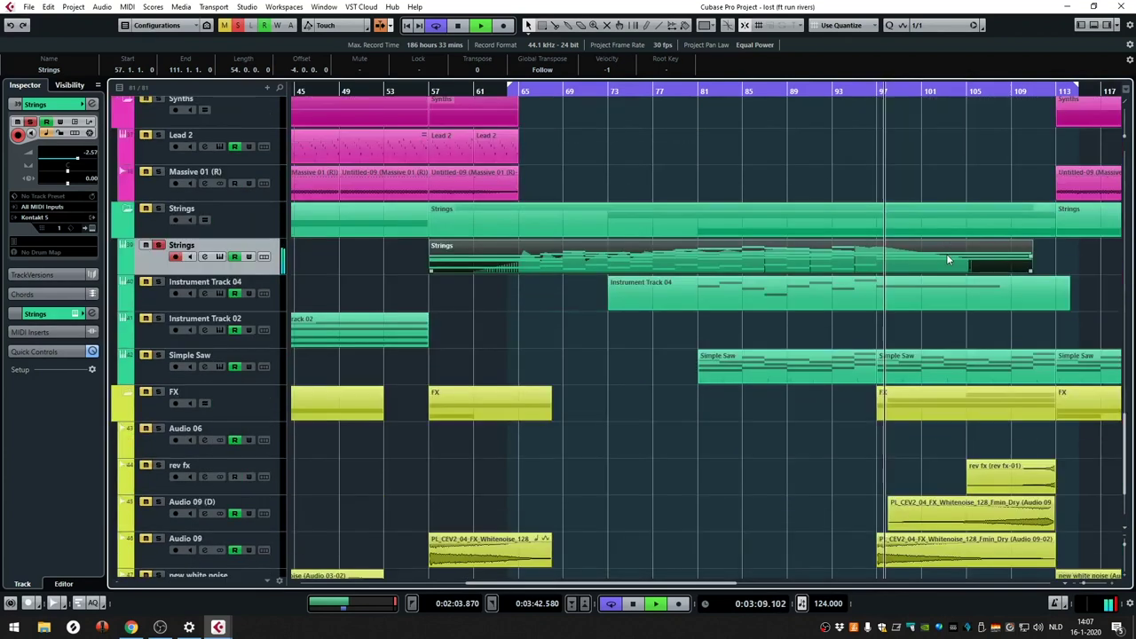
- Open the Strings part in the Key Editor to examine its long closing notes and modulation curve, and return to the project tracks
double_click(944, 255)
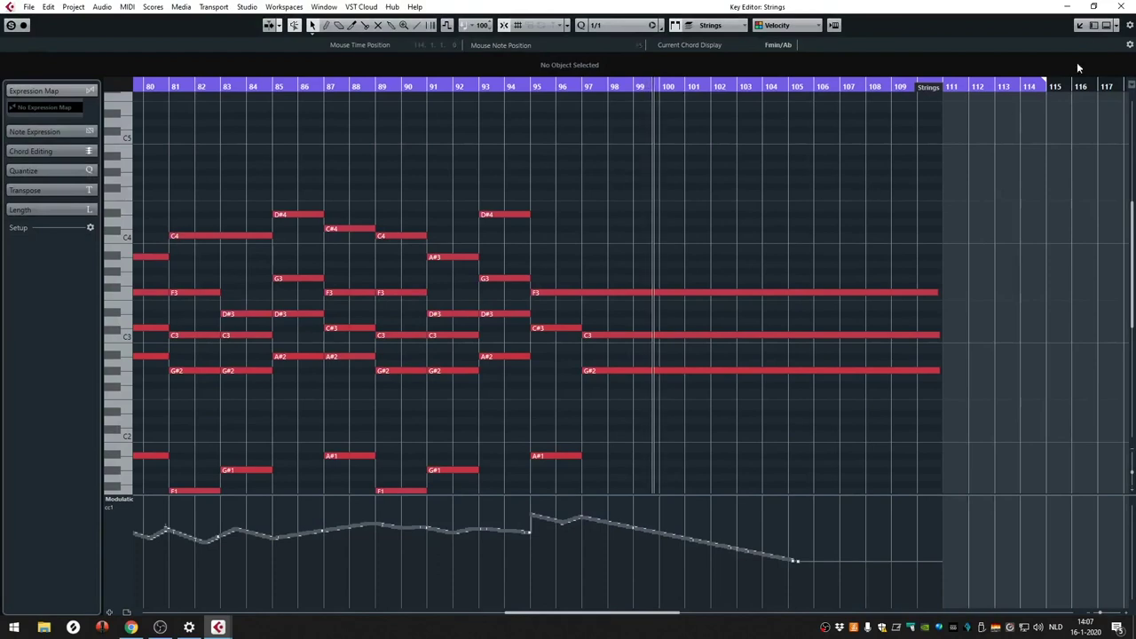
click(1120, 7)
scroll(828, 187, up, 15)
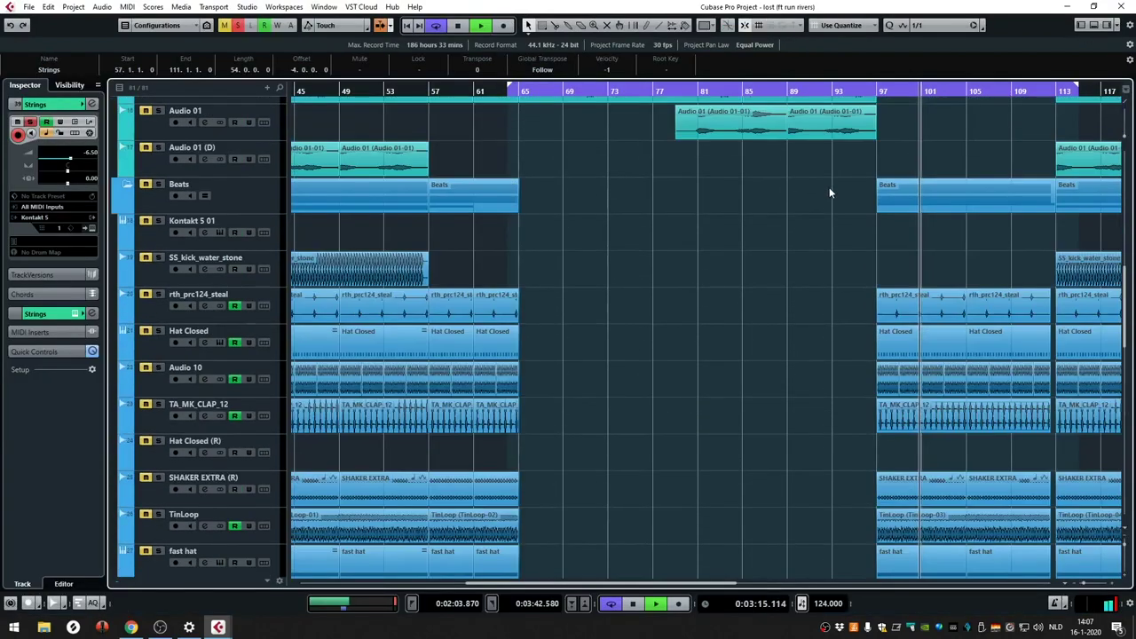
scroll(831, 186, down, 5)
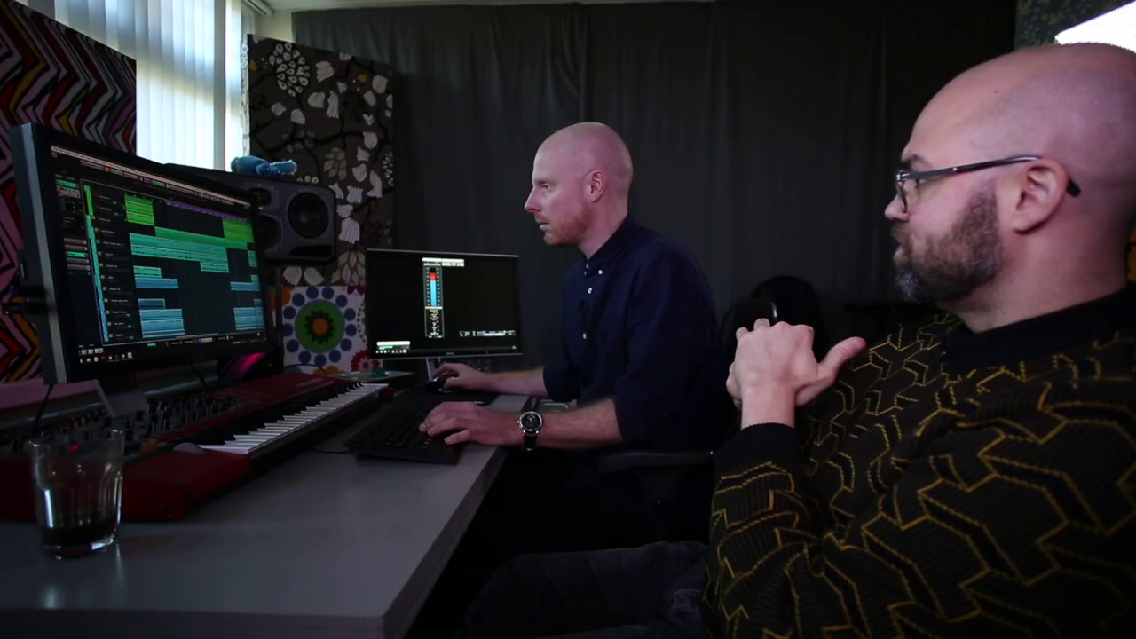
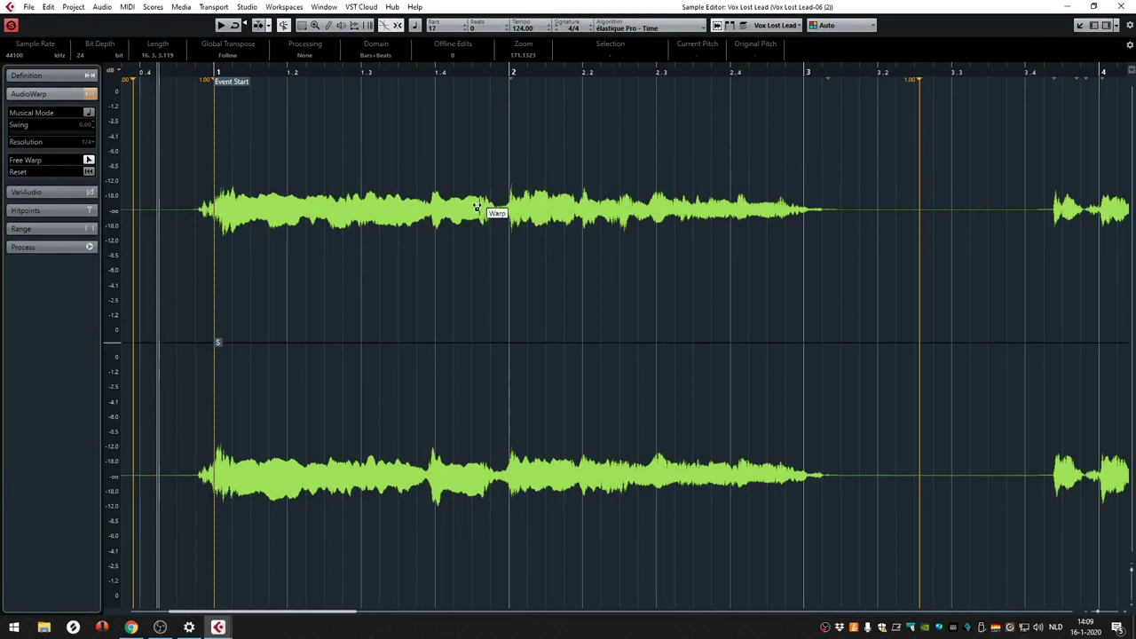
- Free-warp the Vox Lost Lead audio, shifting the points just before beats 2 and 3 slightly earlier
mouse_move(502, 173)
mouse_down()
mouse_move(474, 174)
mouse_move(510, 173)
mouse_move(491, 174)
mouse_up()
mouse_move(806, 131)
mouse_down()
mouse_move(837, 139)
mouse_move(793, 133)
mouse_up()
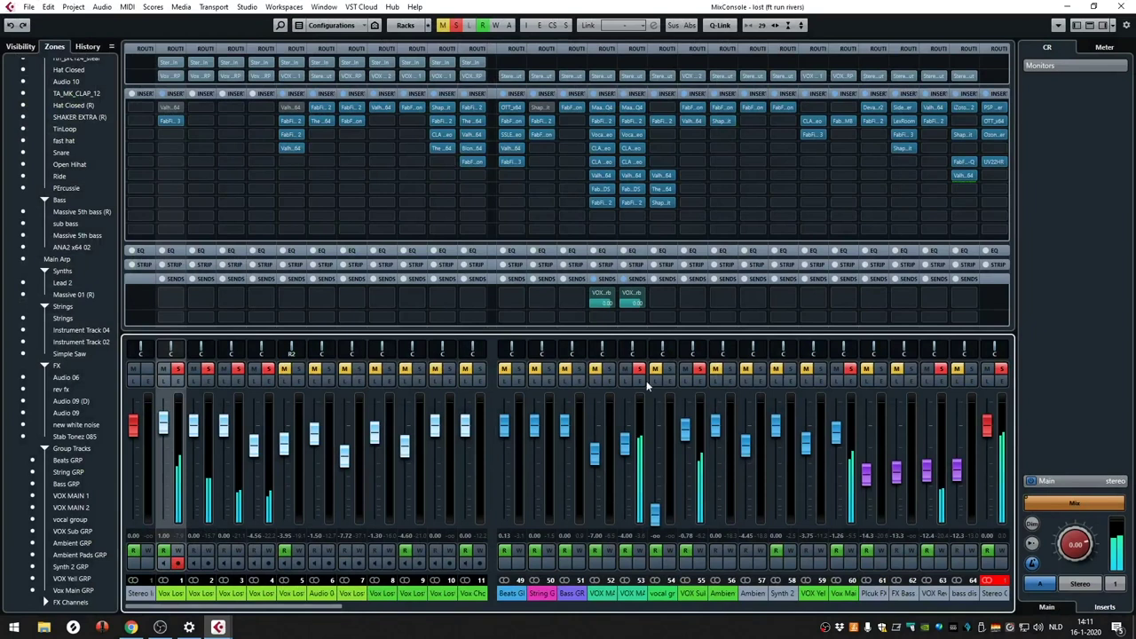
- Bypass all inserts and sends on the VOX MAIN 2 group channel during playback
click(623, 93)
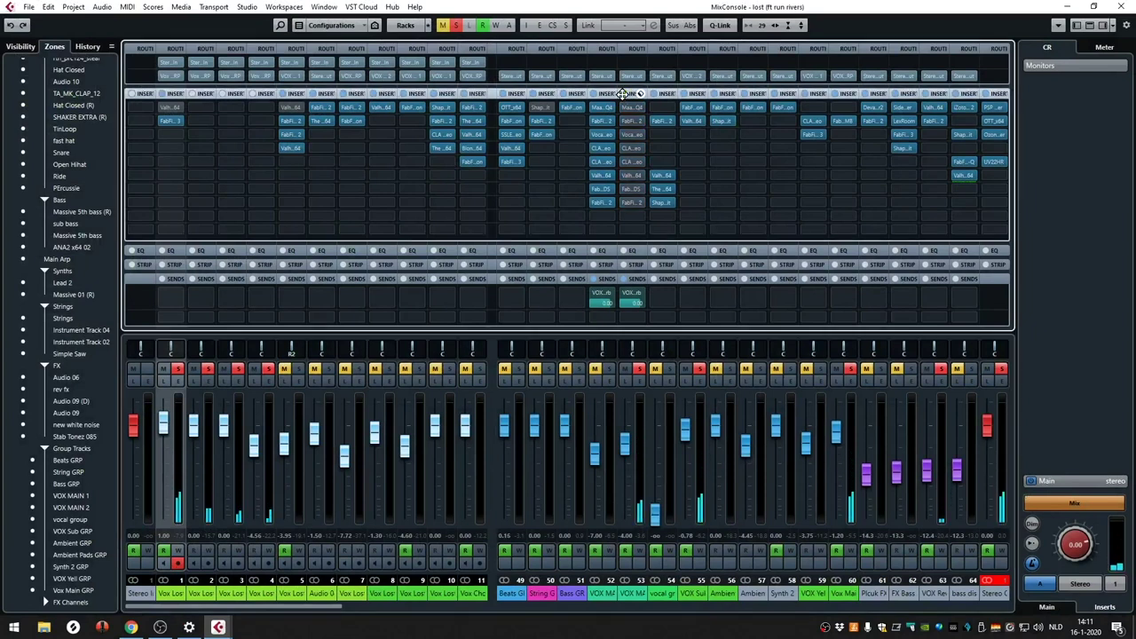
click(624, 278)
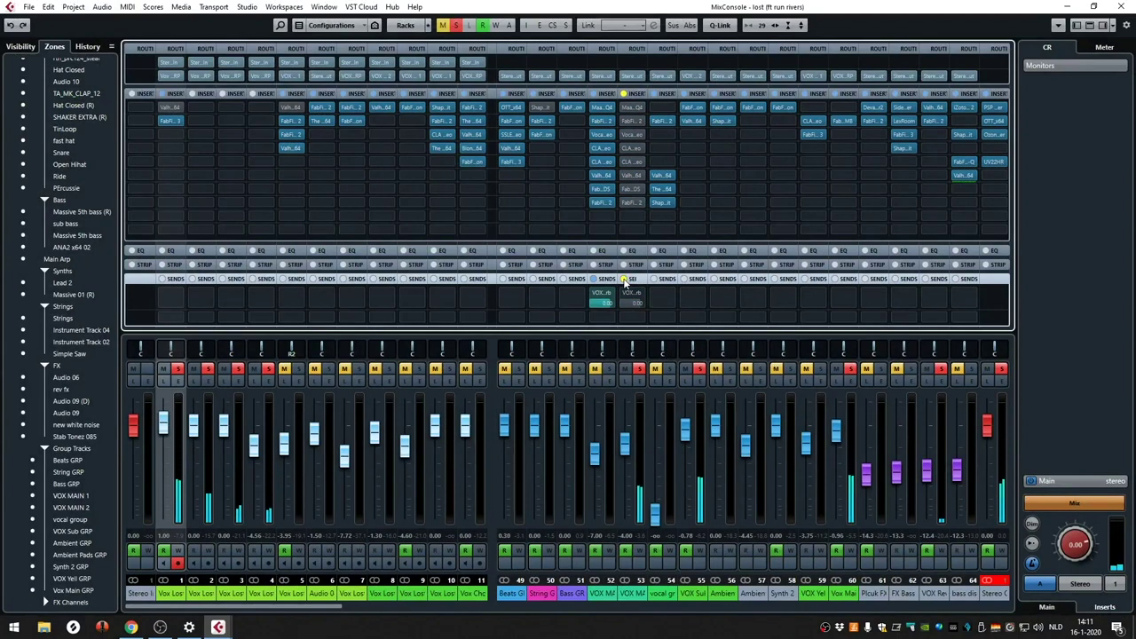
- Set the locators around the Vox Main part in the project, and return to the MixConsole
key(F3)
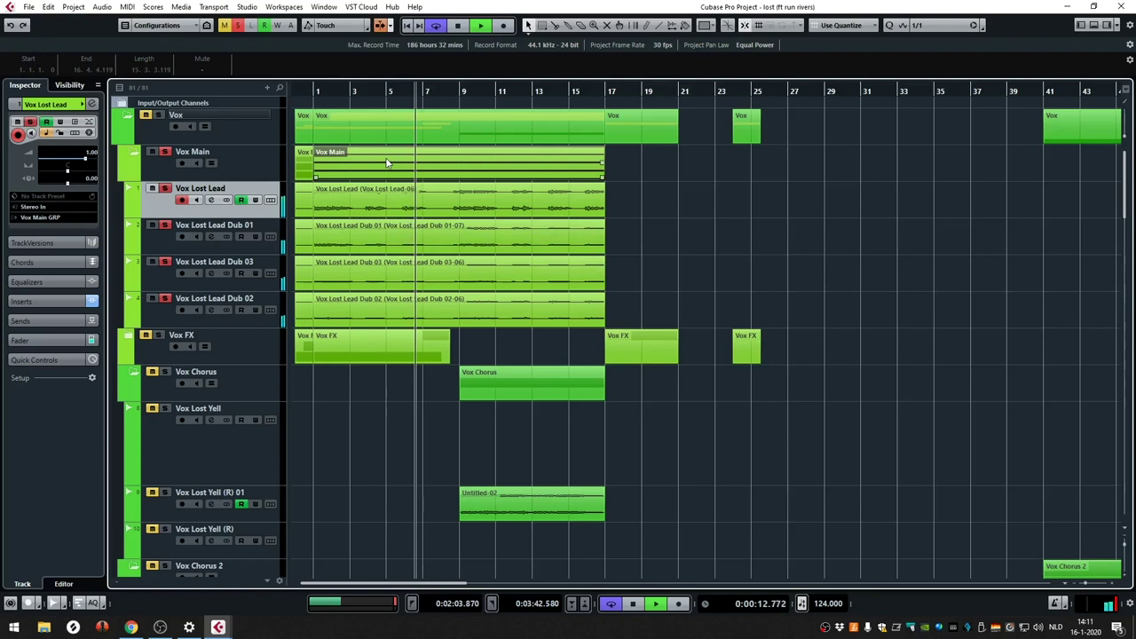
key(p)
key(F3)
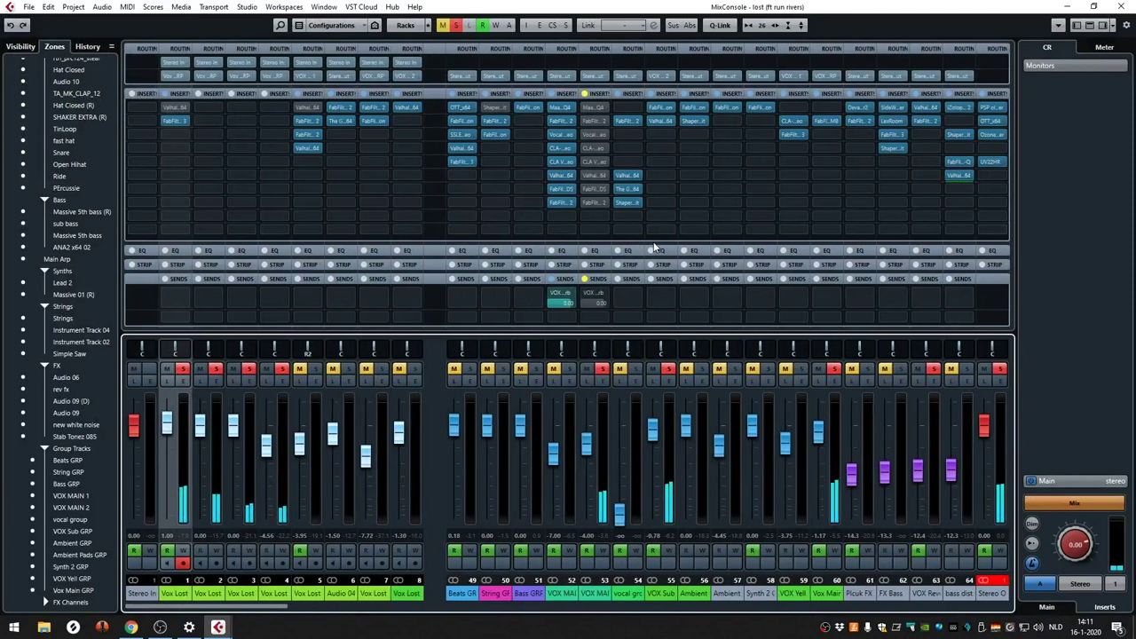
- Open the Maag EQ4 and FabFilter Pro-Q 2 inserts of VOX MAIN 2 to examine their settings, and close Pro-Q 2
key(h)
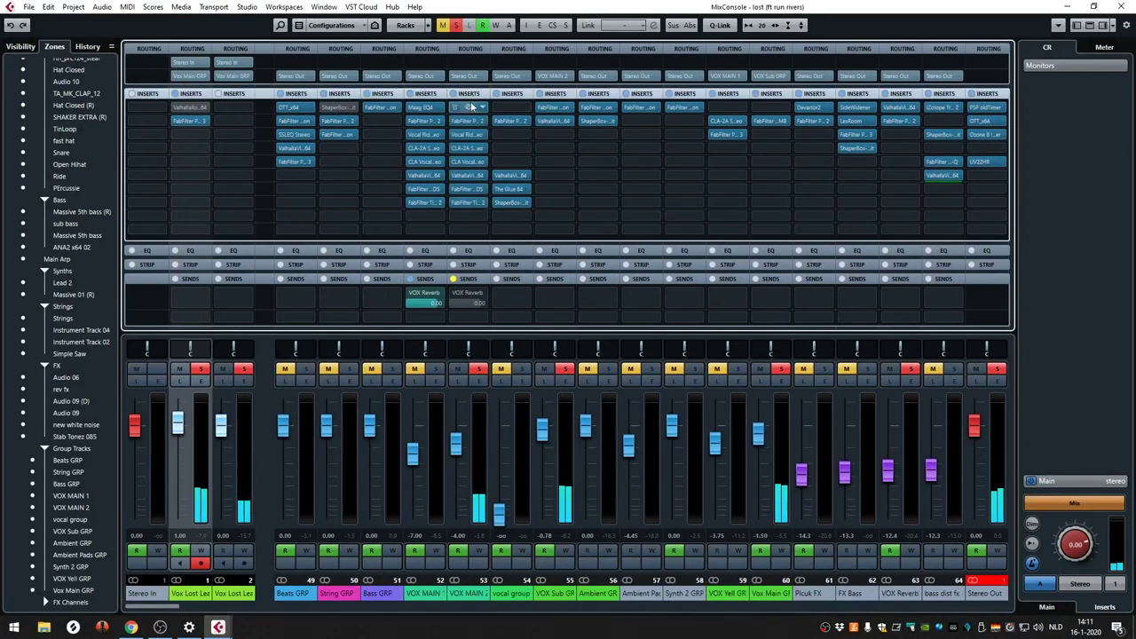
click(470, 106)
click(470, 118)
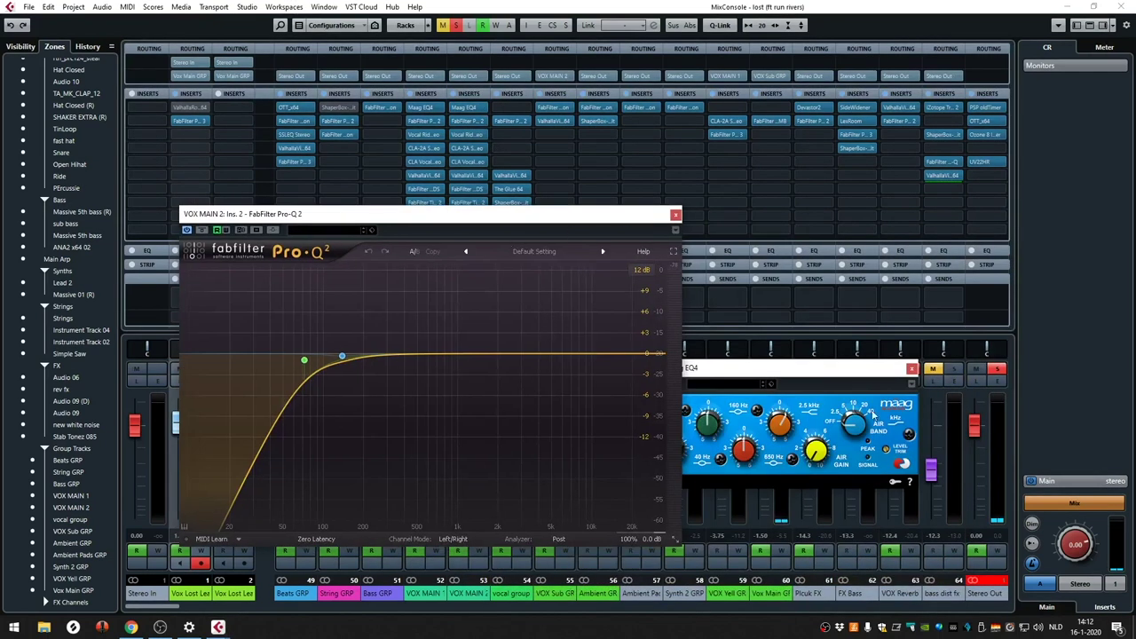
click(792, 432)
click(675, 215)
- Open the Vocal Rider insert of VOX MAIN 2, watch it work during playback, and close it
click(468, 135)
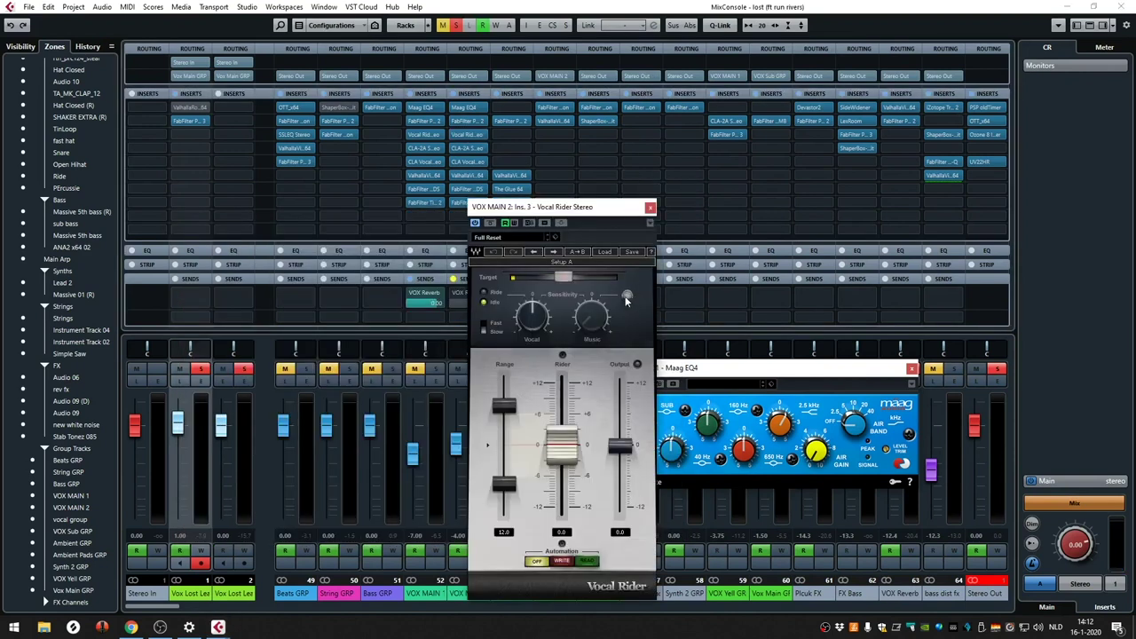
key(space)
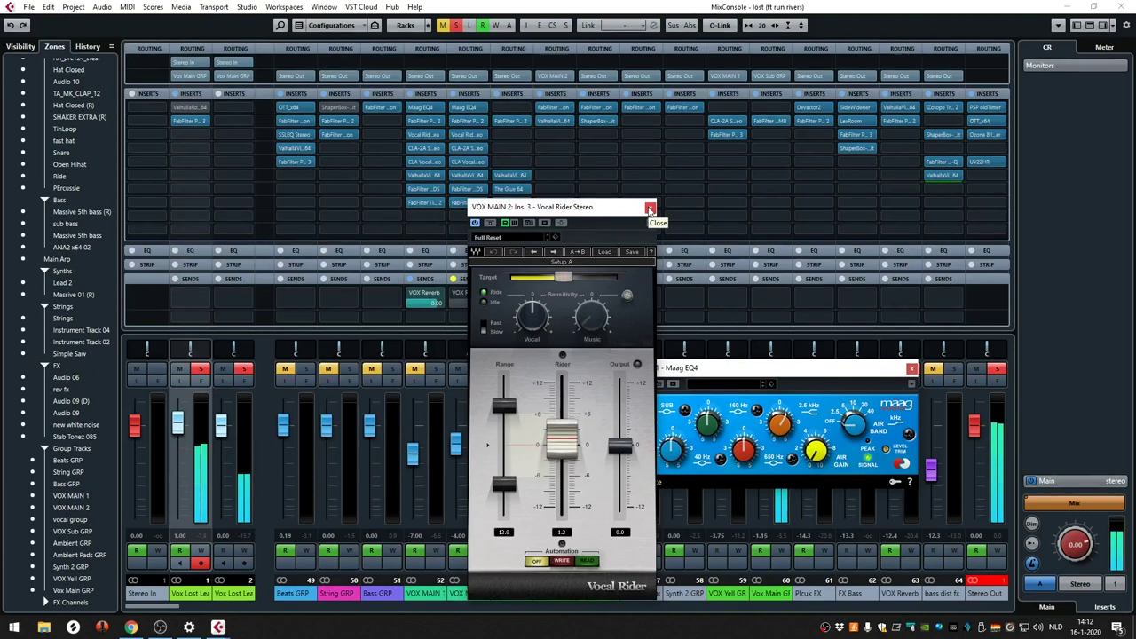
click(650, 208)
- Open the CLA-2A and CLA Vocals inserts of VOX MAIN 2, examine their settings during playback, and close CLA Vocals
click(466, 147)
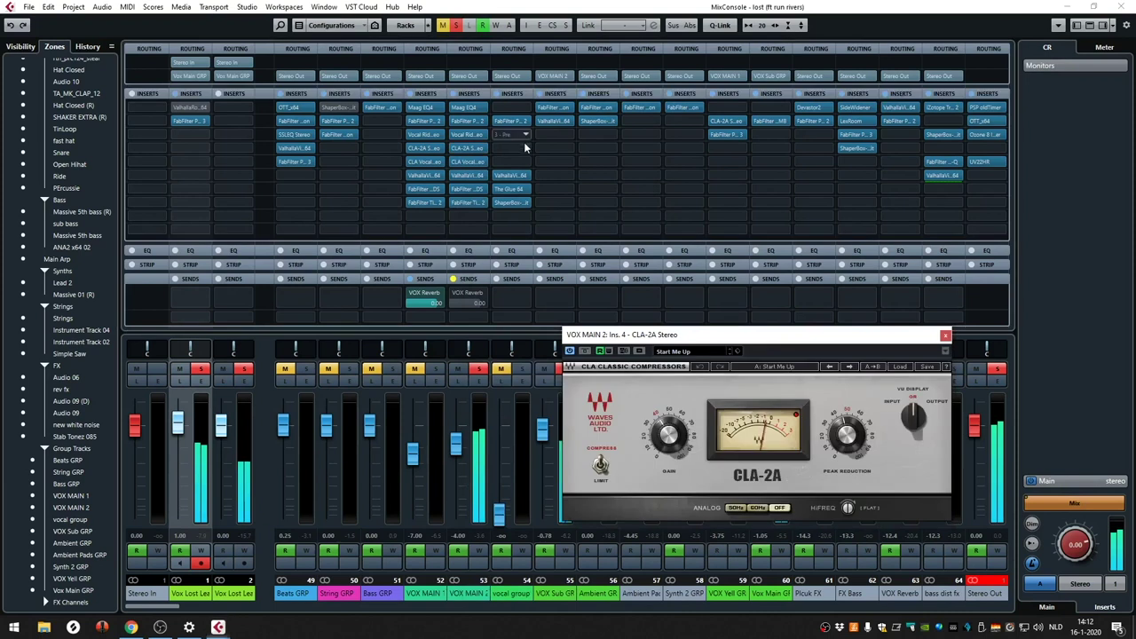
click(468, 162)
drag(594, 206, 559, 157)
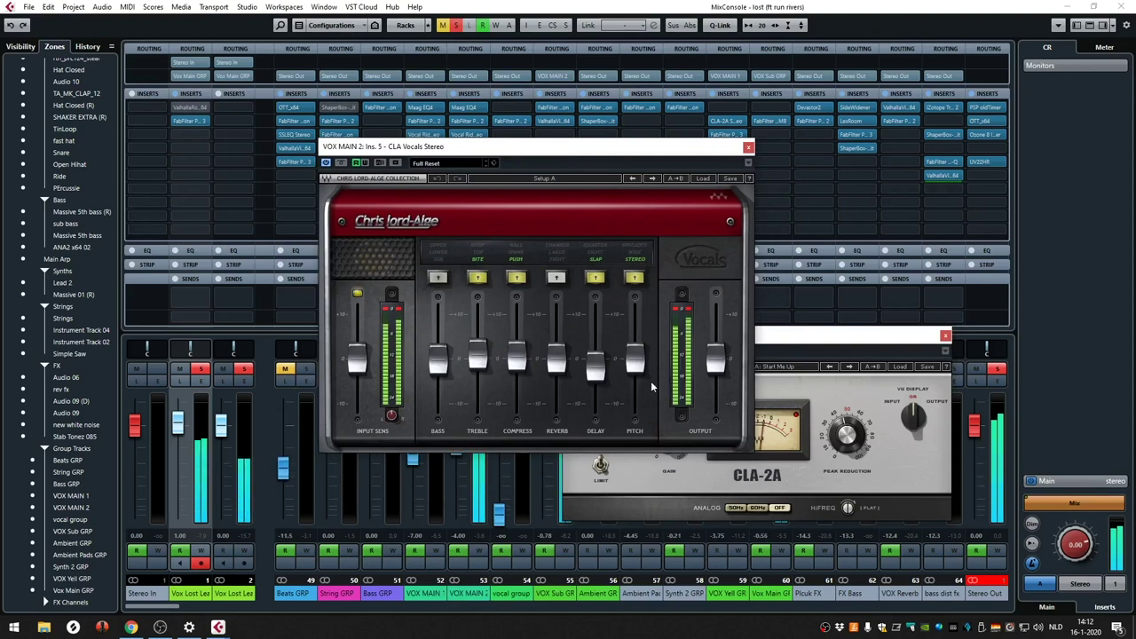
click(748, 147)
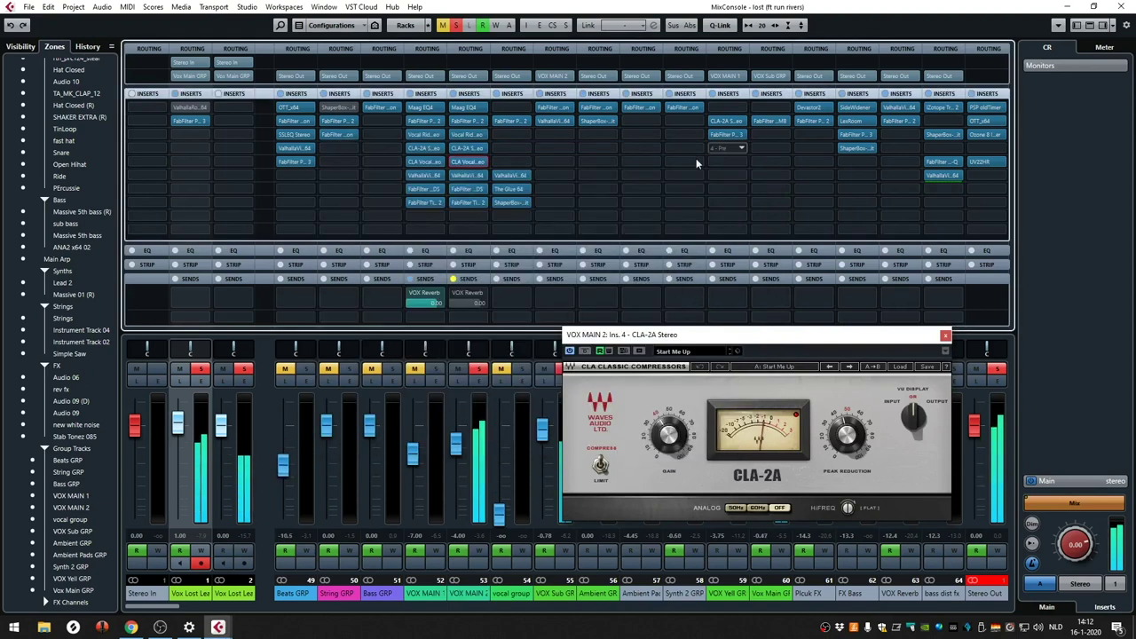
- Open the ValhallaVintageVerb insert of VOX MAIN 2 and move its window fully into view to examine the reverb settings
click(470, 173)
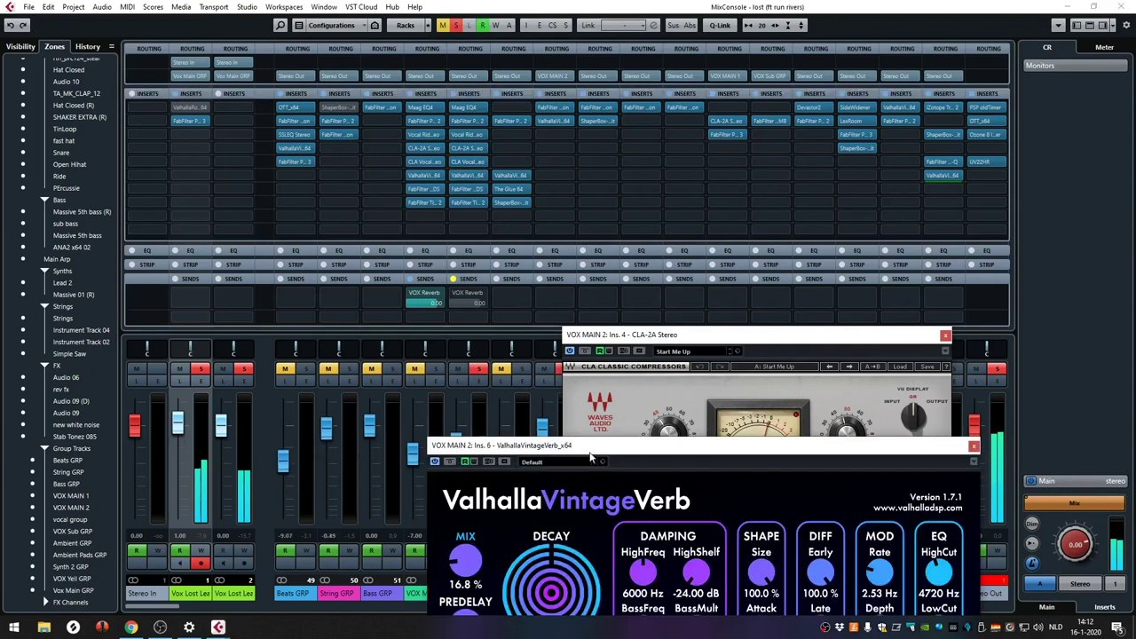
drag(590, 447, 385, 197)
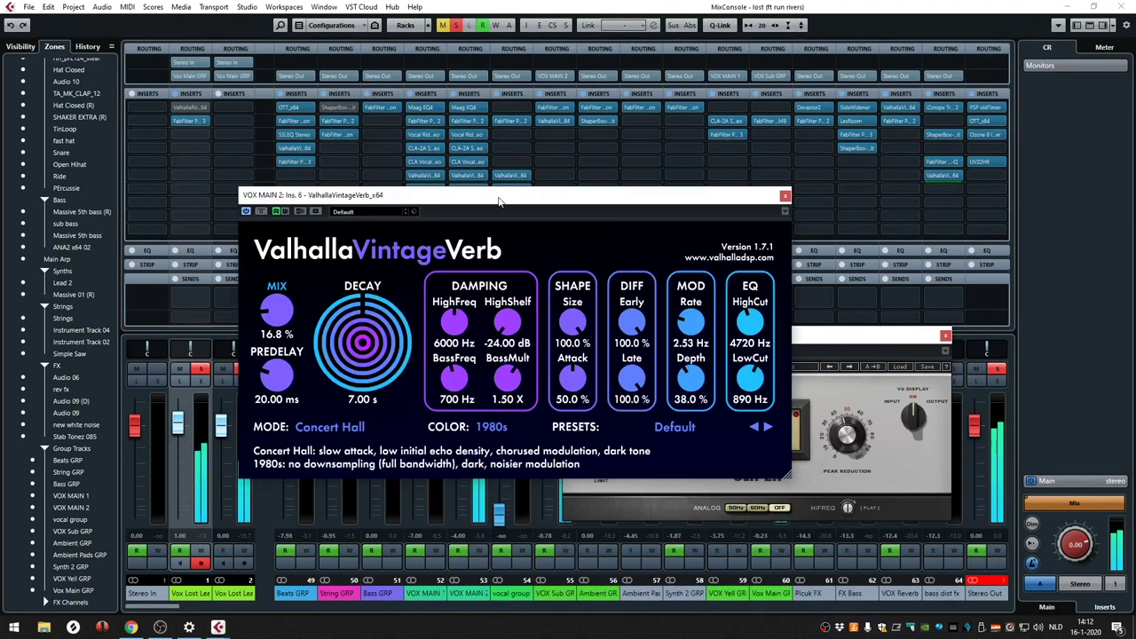
drag(498, 201, 790, 200)
- Open the FabFilter Pro-DS and Timeless 2 inserts of VOX MAIN 2 and arrange their windows to examine both
click(472, 189)
click(457, 202)
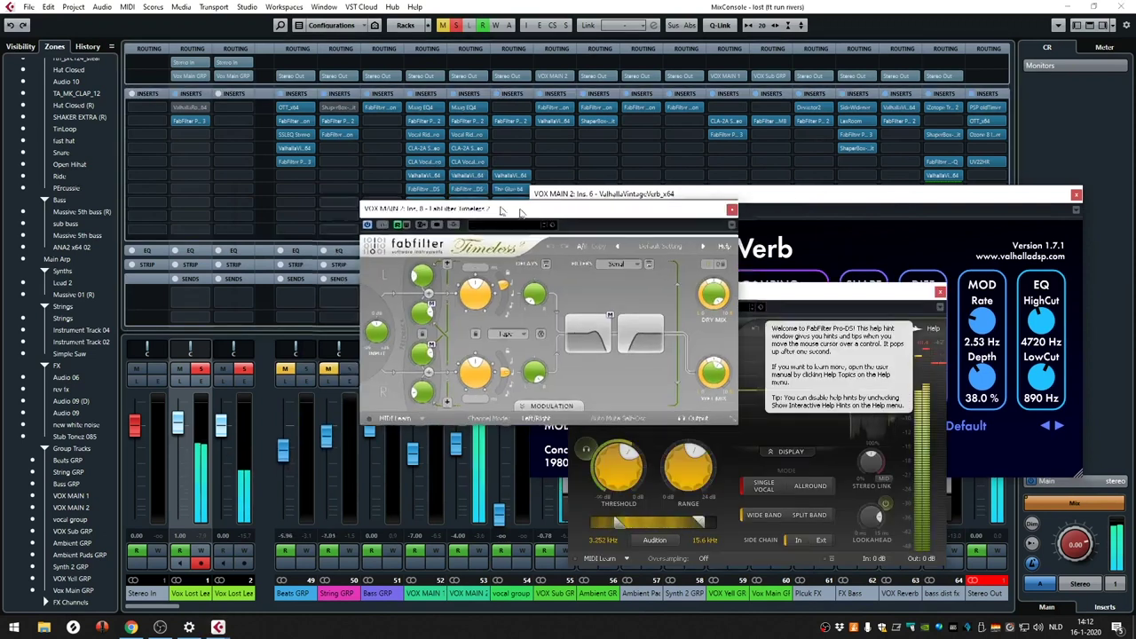
drag(533, 213, 333, 188)
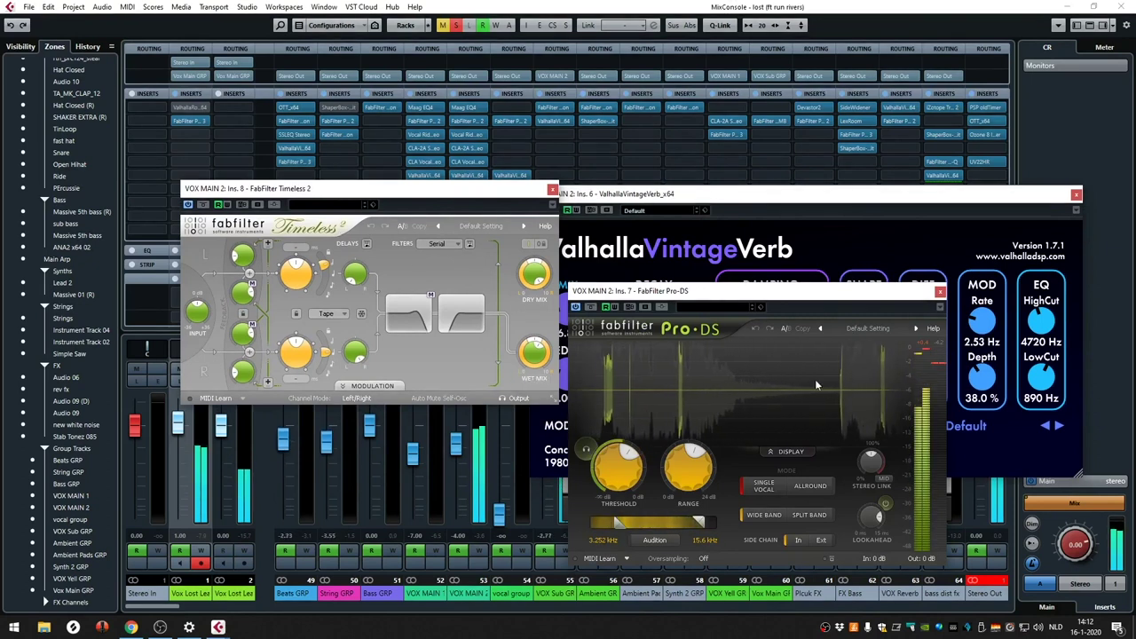
drag(787, 293, 796, 194)
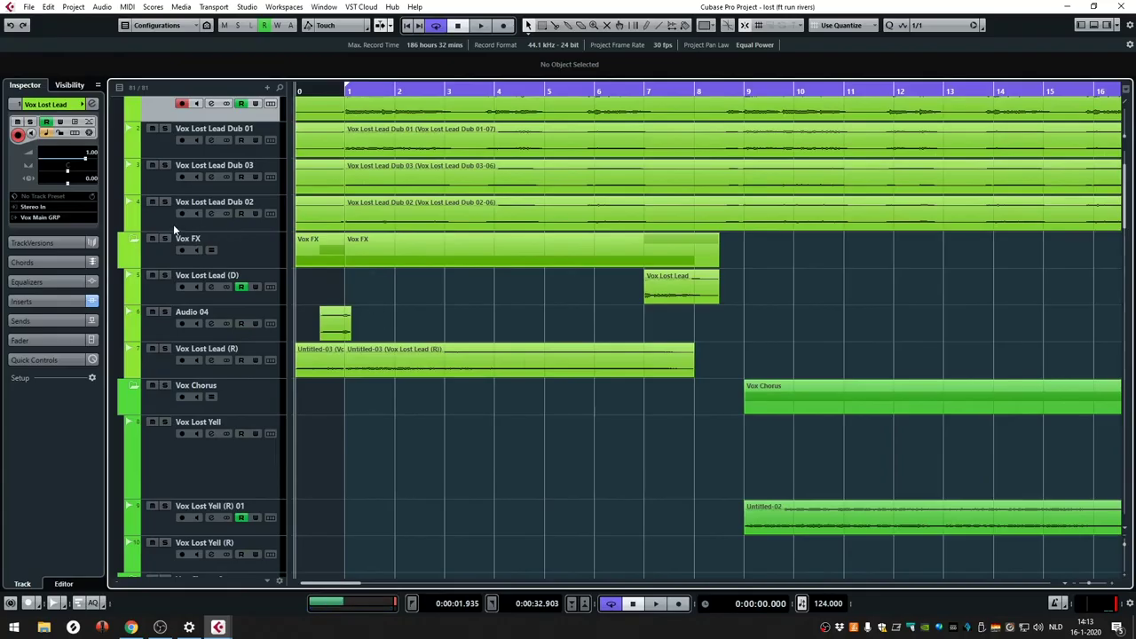
- Solo the Vox FX tracks, select the Vox Lost Lead (R) track, and play back from the start
scroll(336, 284, down, 3)
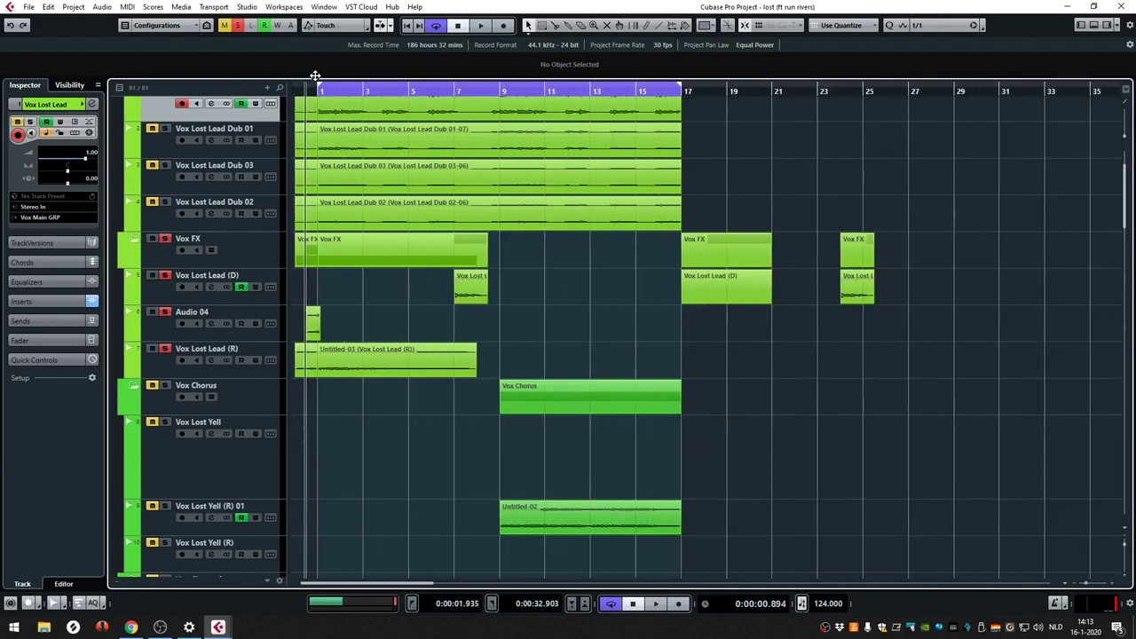
scroll(336, 284, up, 2)
click(168, 370)
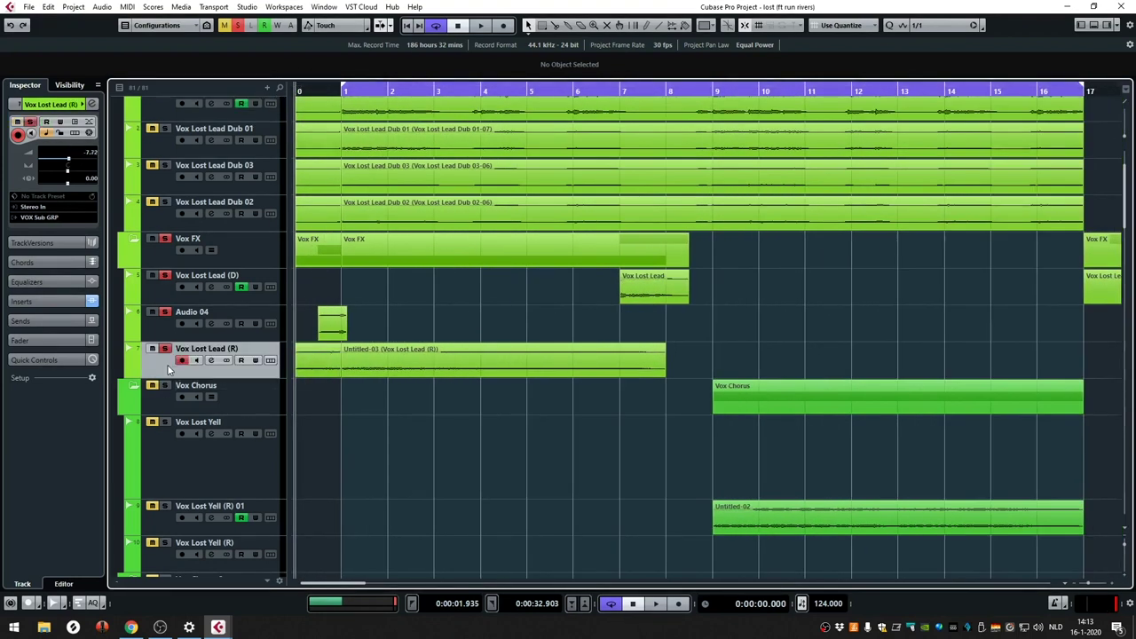
key(space)
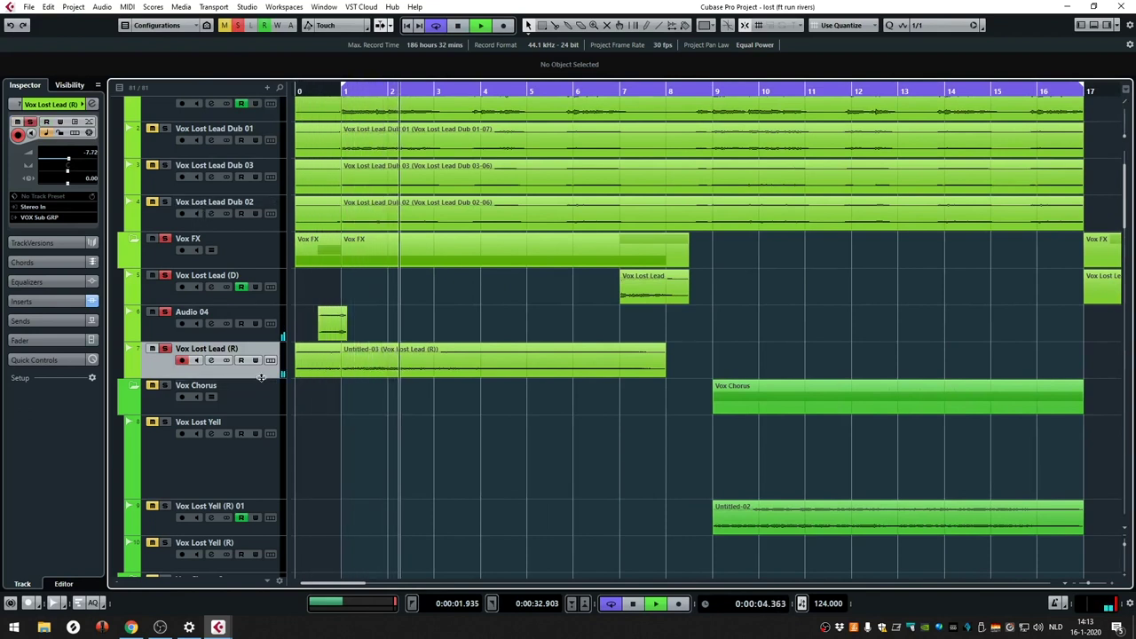
- Enlarge the Vox Lost Lead (R) track and select its main audio event to examine the waveform and fade-out during playback
drag(262, 379, 262, 496)
click(410, 381)
scroll(410, 382, down, 2)
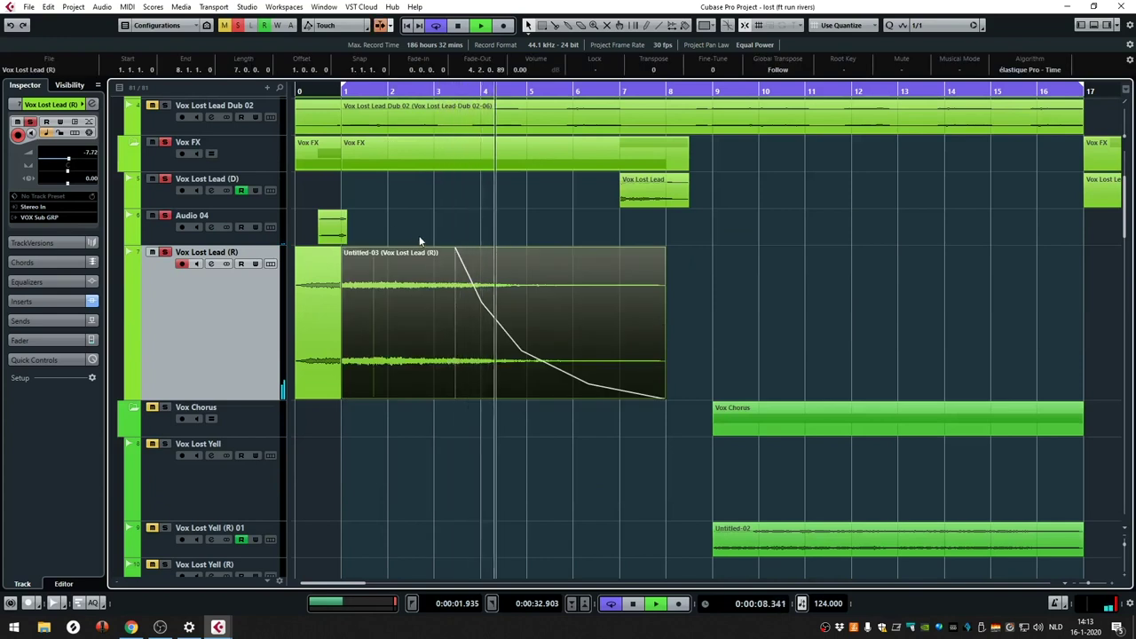
scroll(394, 175, up, 3)
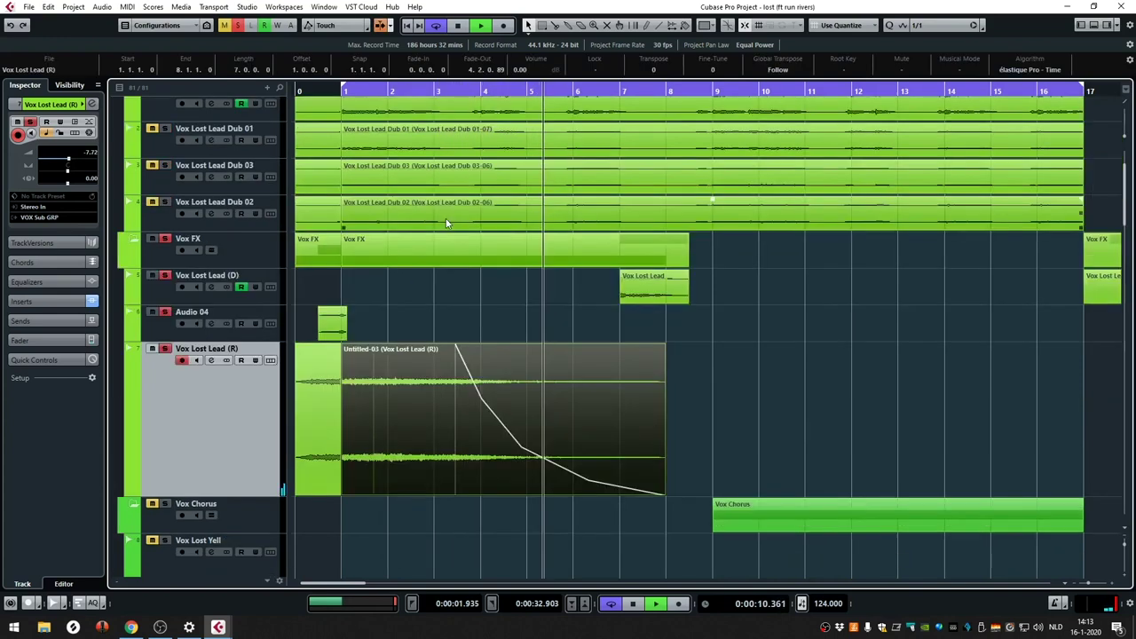
- Open the channel settings of the Vox Lost Lead (D) track and move the window clear of the tracks
click(222, 390)
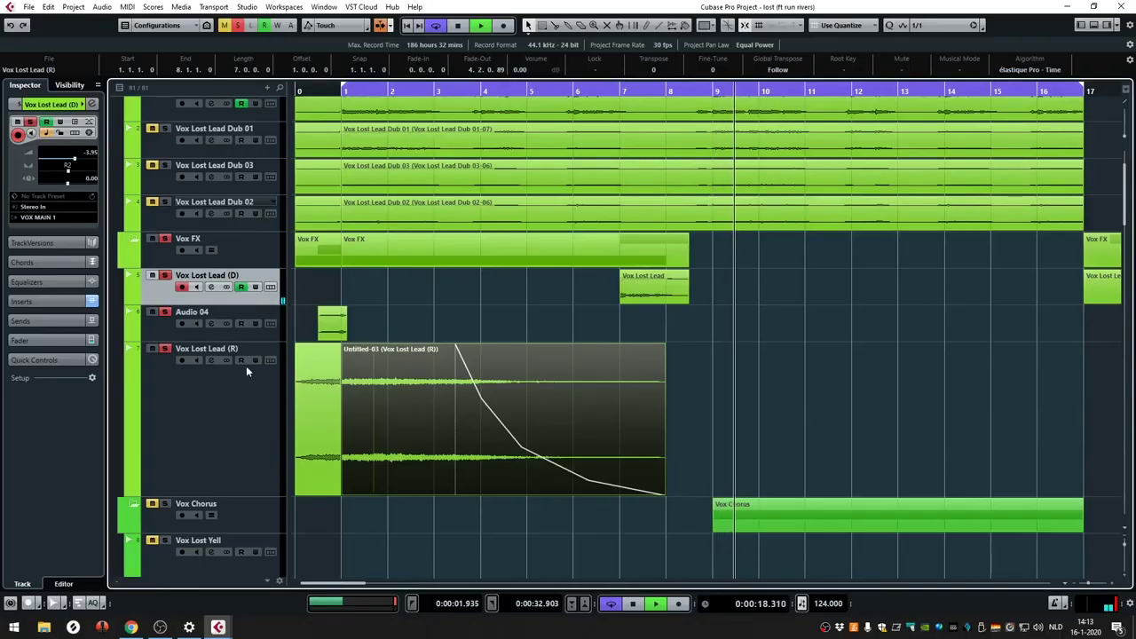
click(92, 104)
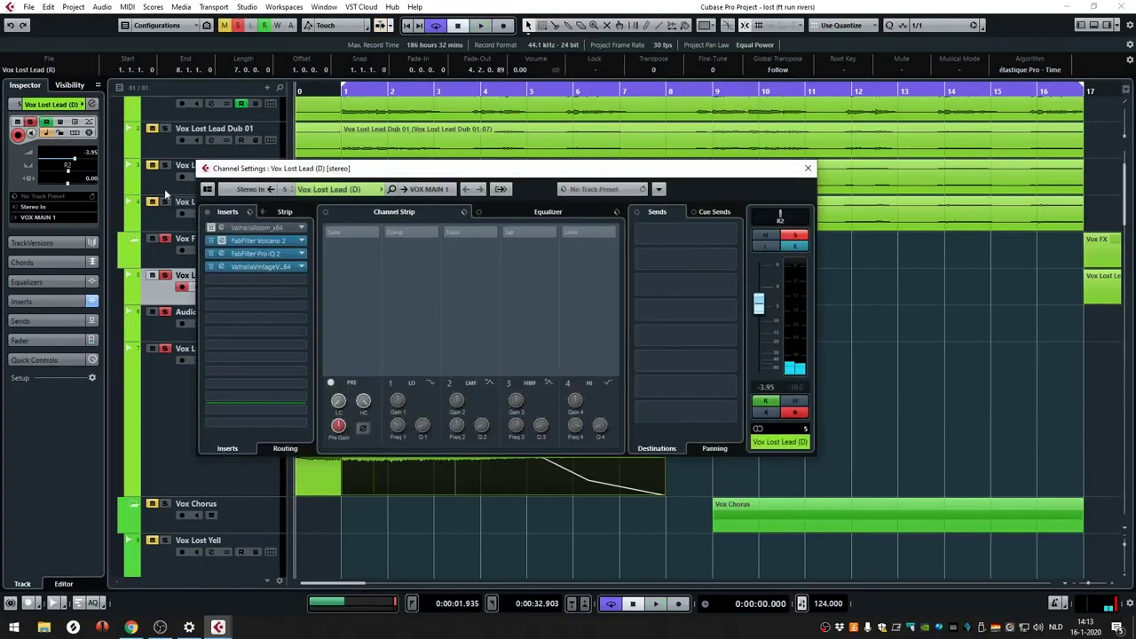
drag(259, 175, 484, 334)
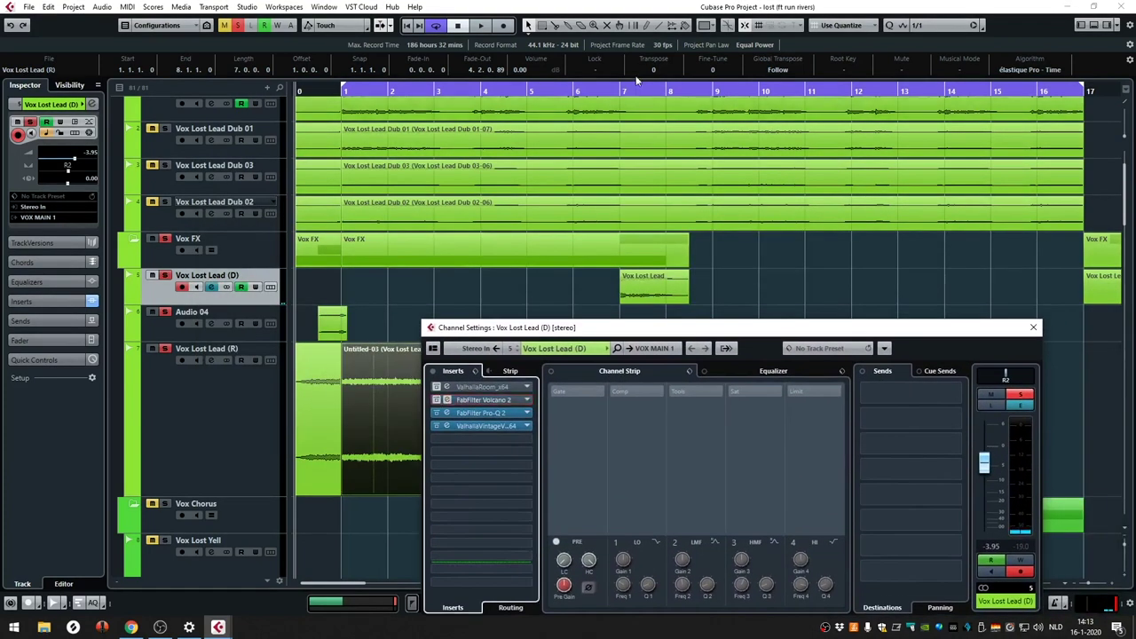
- Close the channel settings and play back the Vox Lost Lead (D) event near bar 7
key(space)
click(91, 104)
click(86, 104)
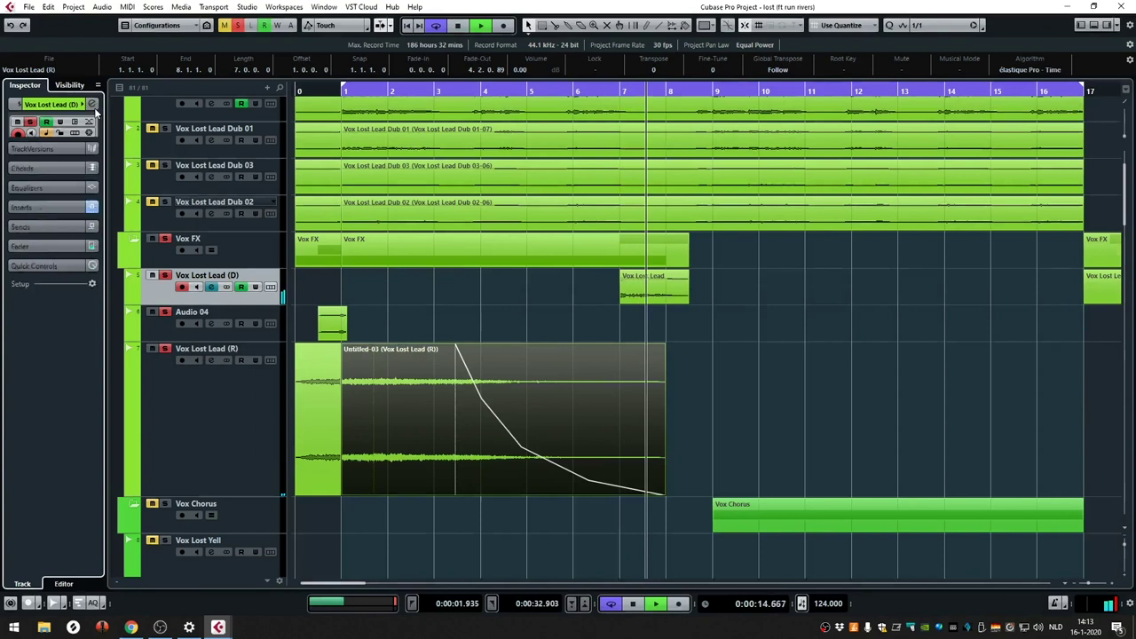
key(space)
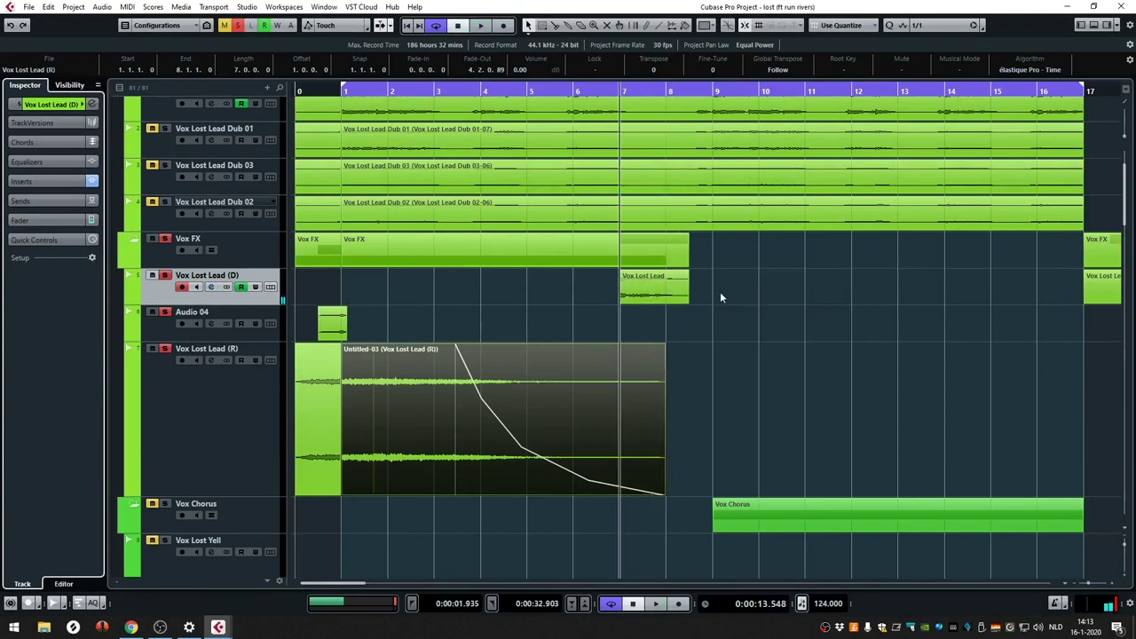
- Set the loop range to the Vox Lost Lead event at bar 7 and play it with its channel settings open
click(639, 276)
key(p)
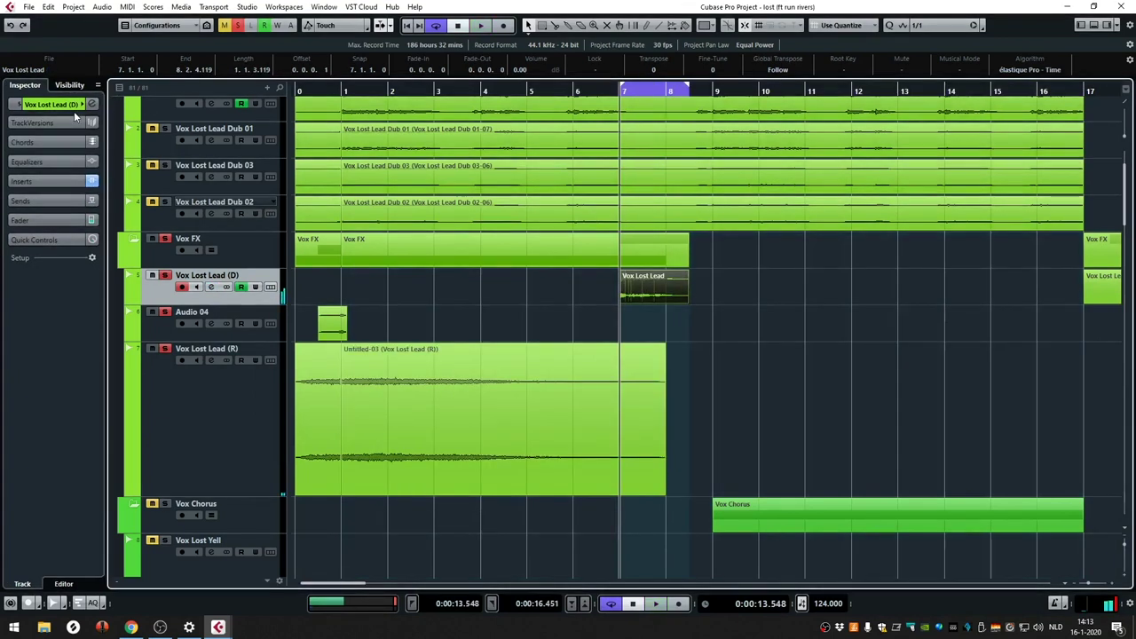
click(91, 104)
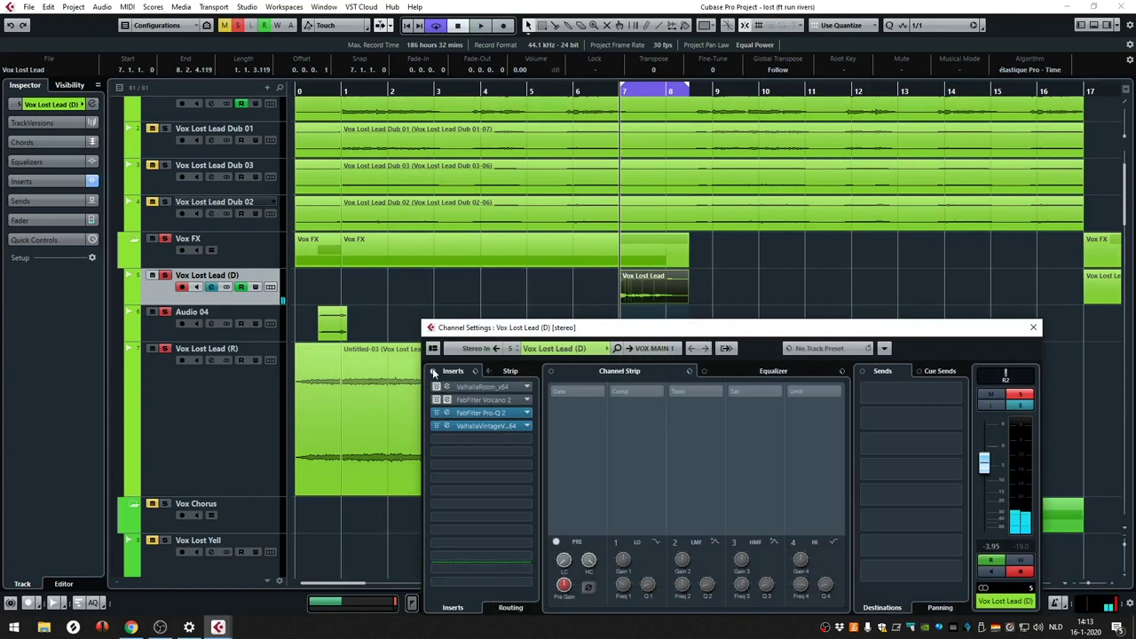
key(space)
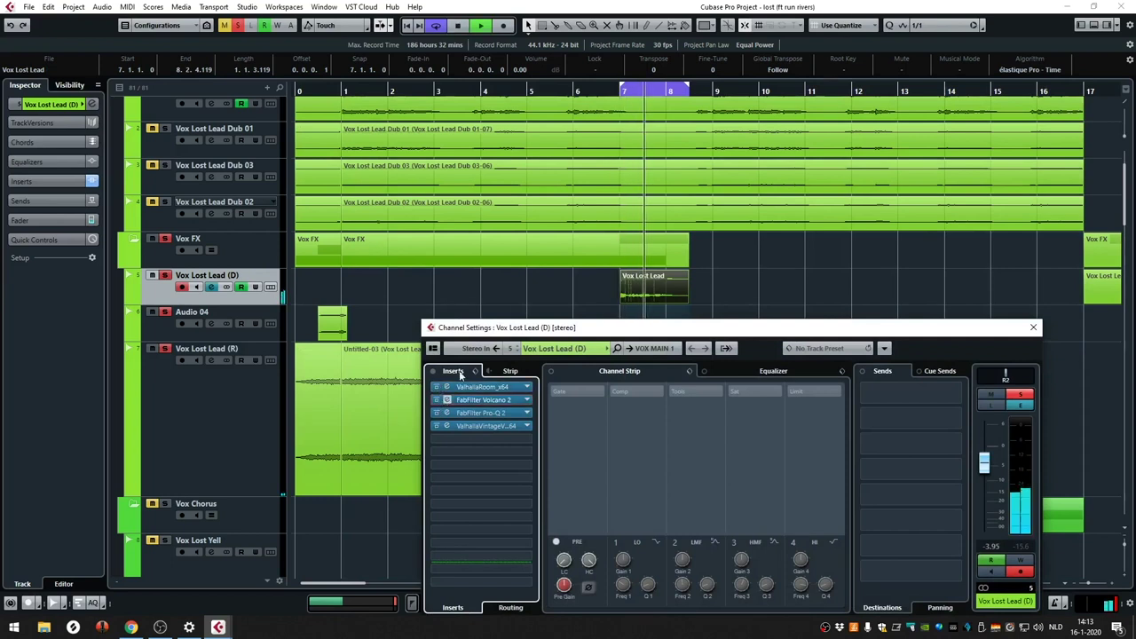
- Turn off the ValhallaRoom insert on Vox Lost Lead (D), extend the loop range to about bar 11, and play it back
click(436, 387)
key(space)
drag(692, 84, 806, 86)
key(space)
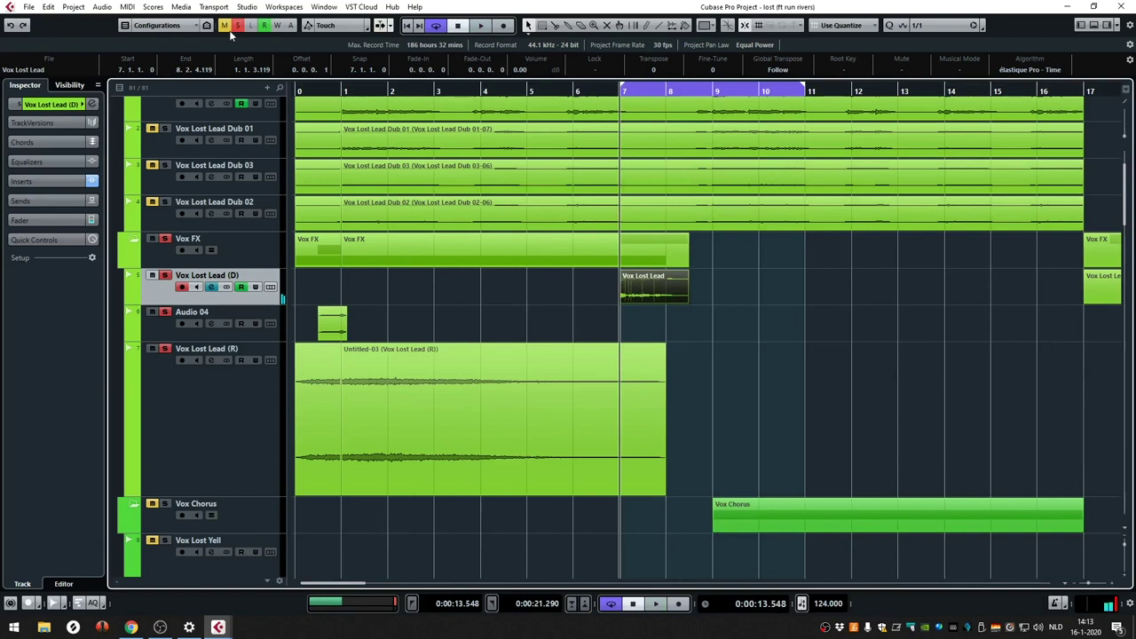
- Examine the FabFilter Volcano 2 and ValhallaVintageVerb inserts of the Vox Lost Lead (D) channel, moving their windows clear of the insert list
click(93, 105)
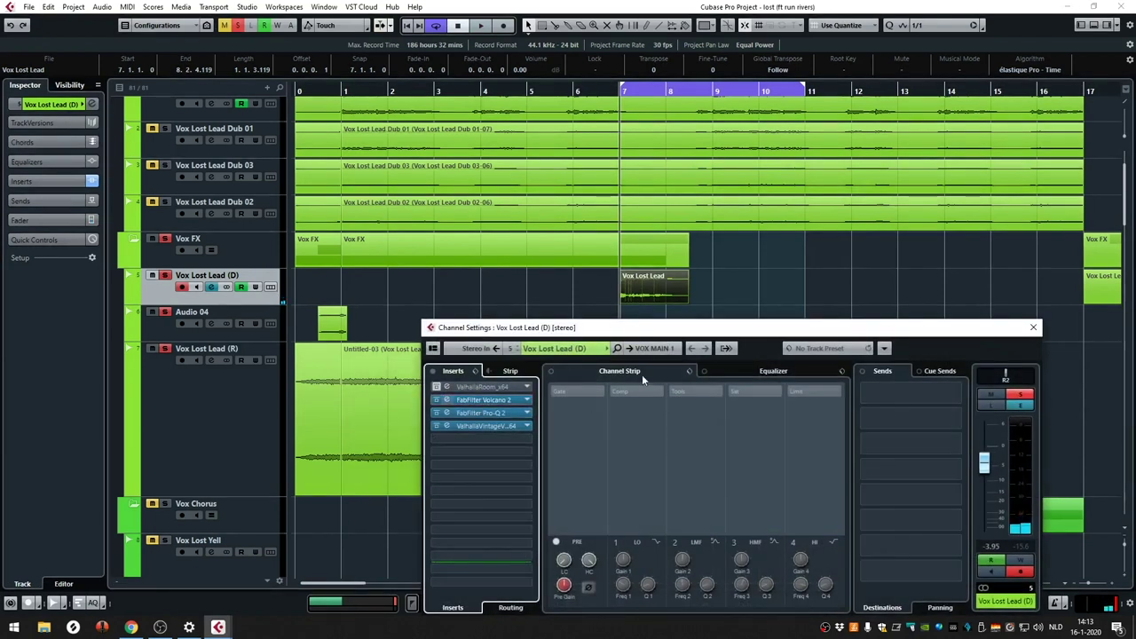
drag(691, 265, 670, 171)
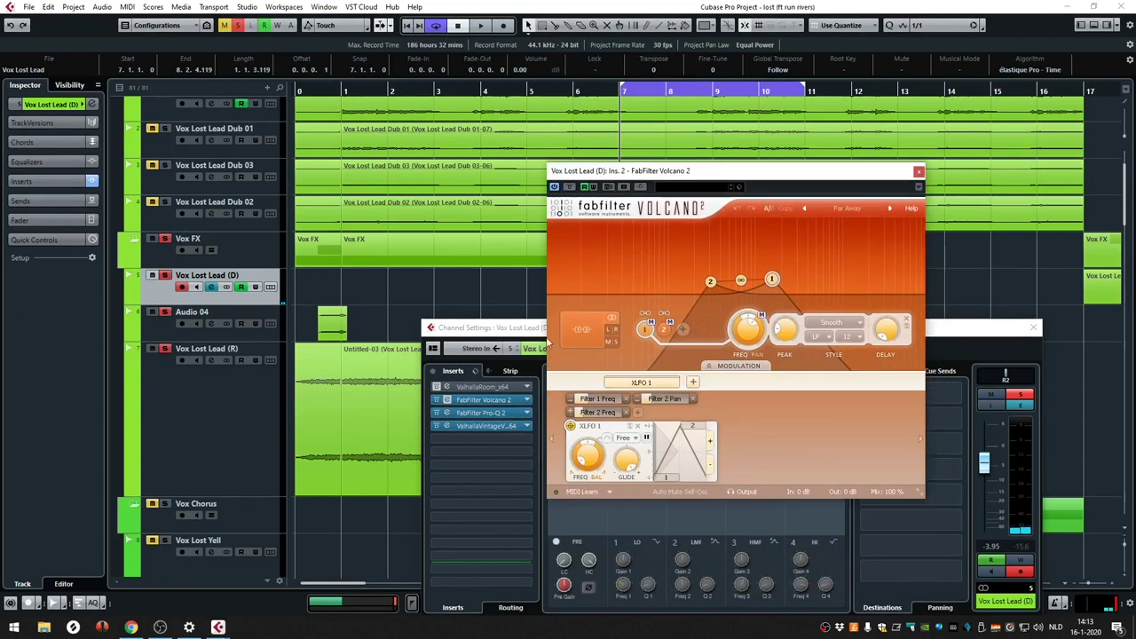
click(494, 429)
drag(712, 283, 481, 248)
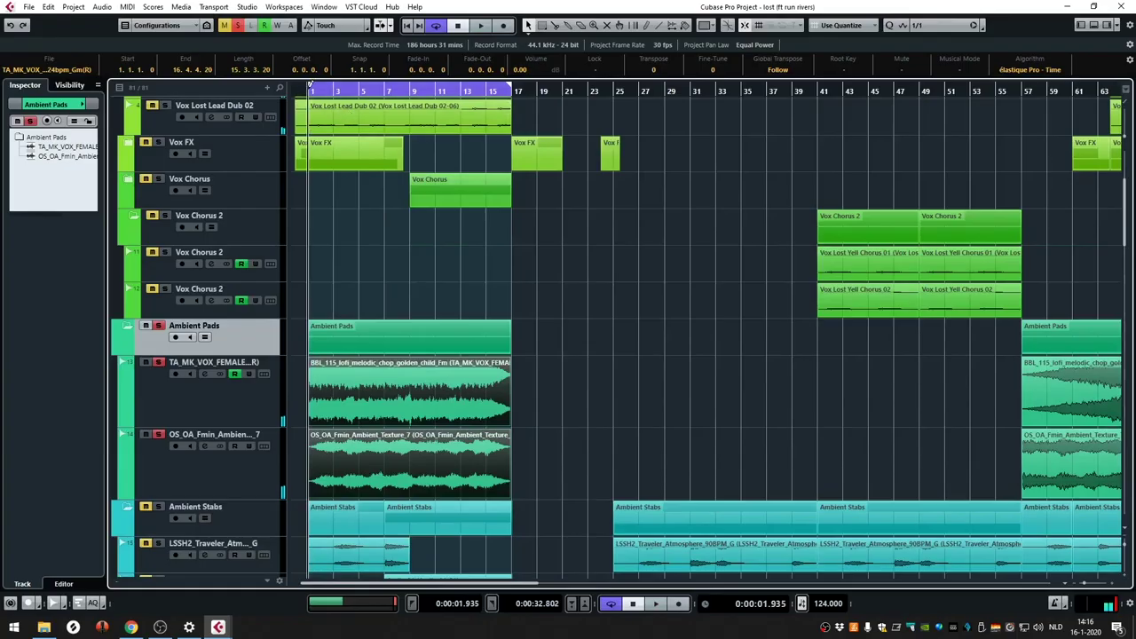
- Play back the soloed Ambient Pads tracks from bar 1 and examine their audio events
key(space)
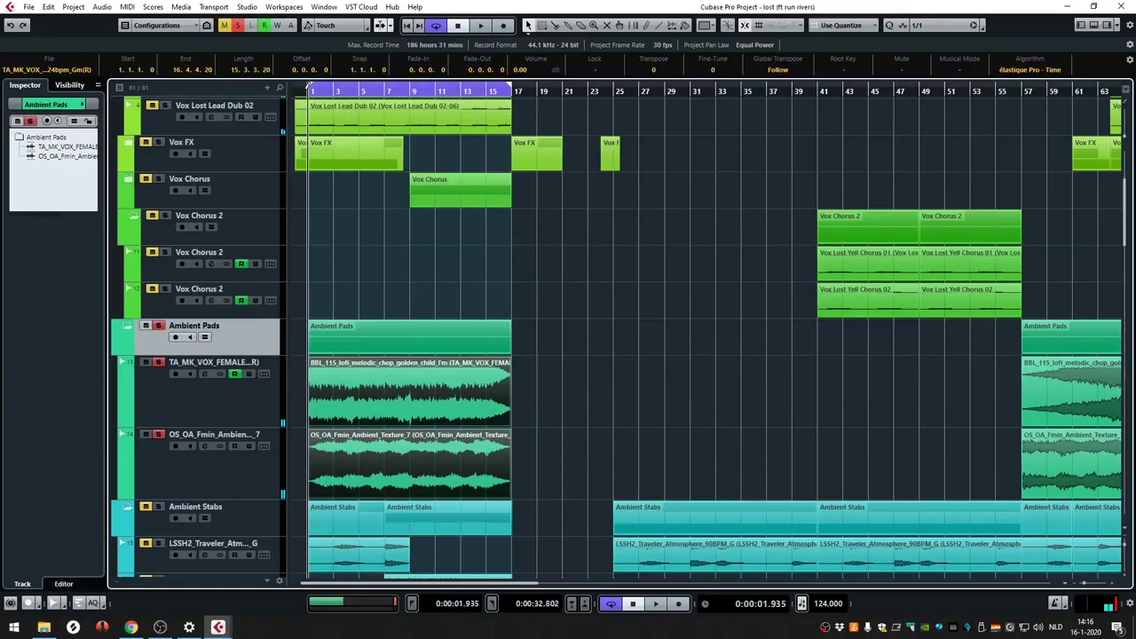
key(h)
key(space)
scroll(111, 309, down, 2)
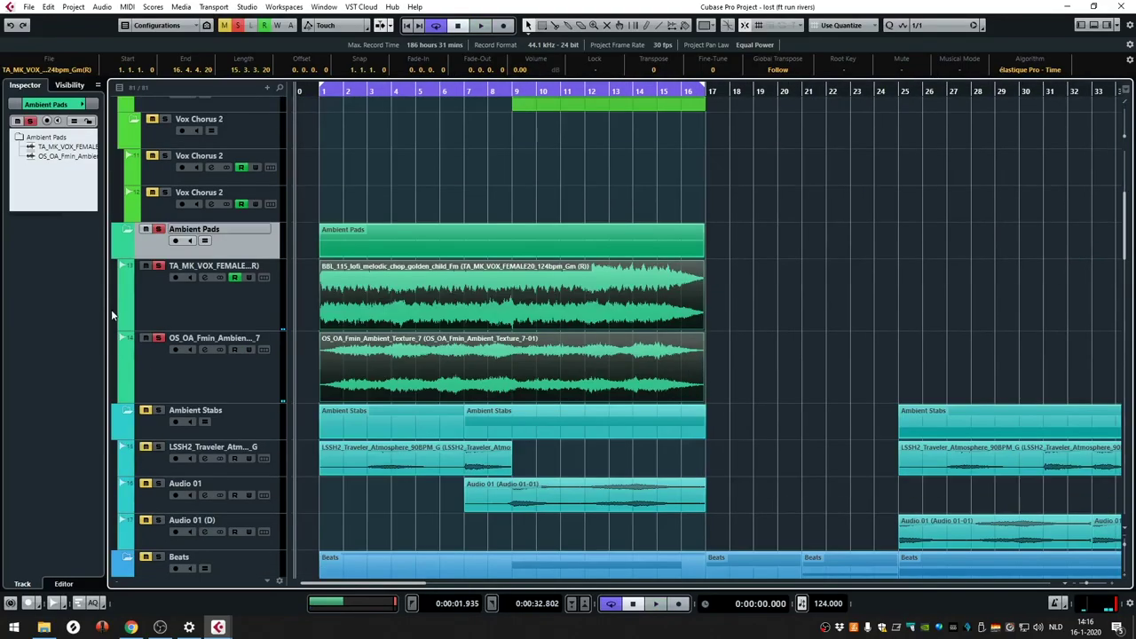
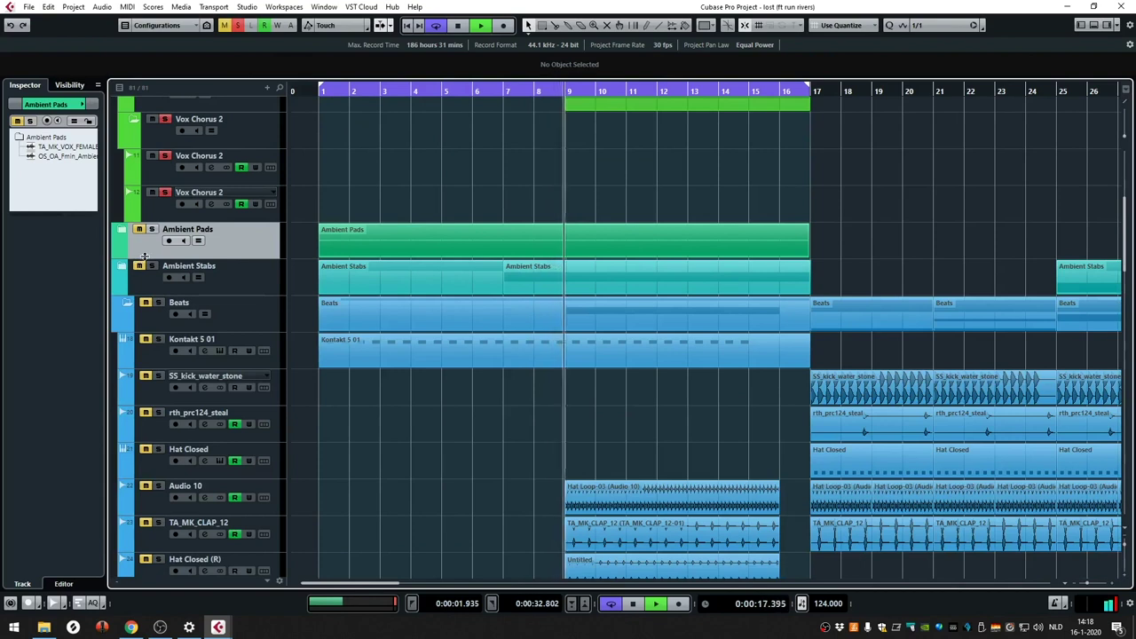
- Examine the arrangement from the vocal and ambient tracks through the beats, bass, synth, FX and group tracks during playback
scroll(145, 256, down, 4)
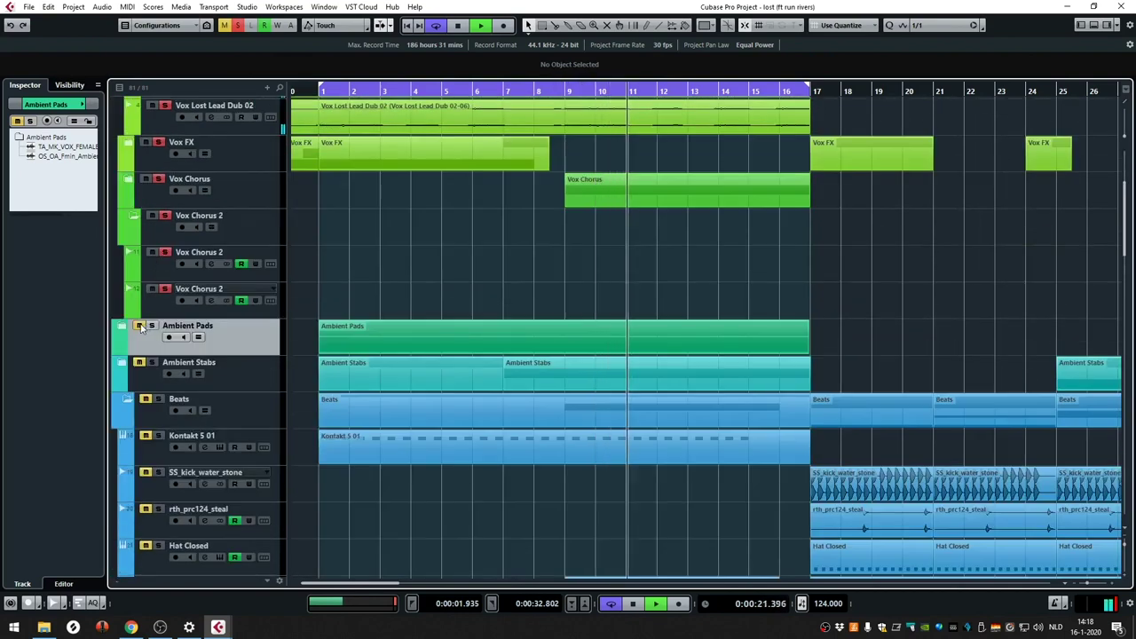
scroll(577, 202, down, 4)
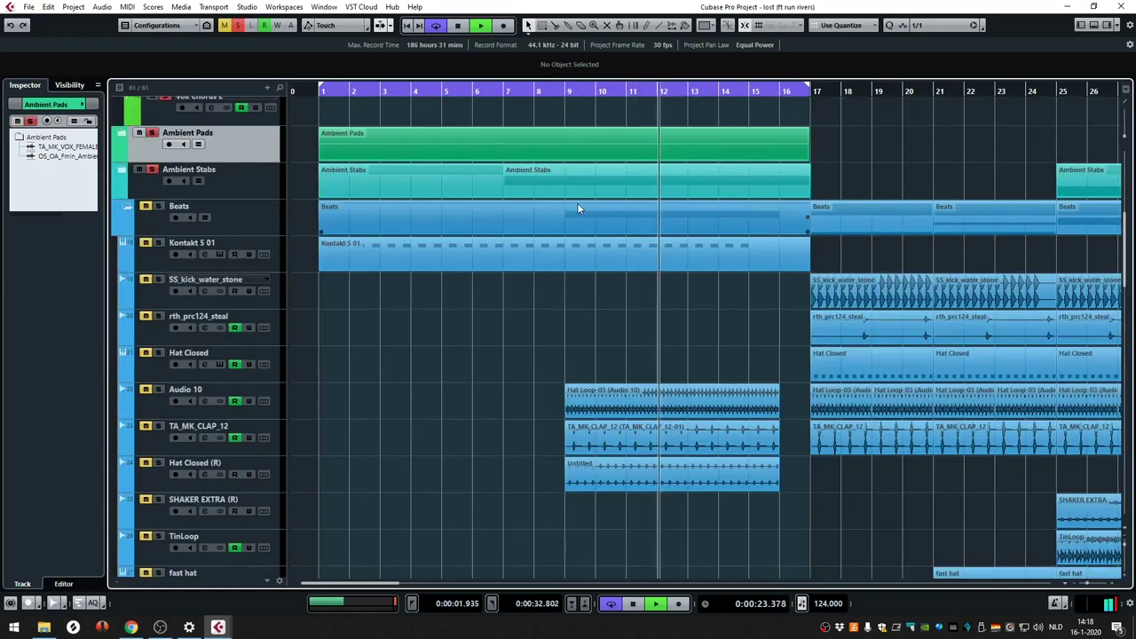
scroll(577, 201, down, 3)
scroll(576, 201, down, 2)
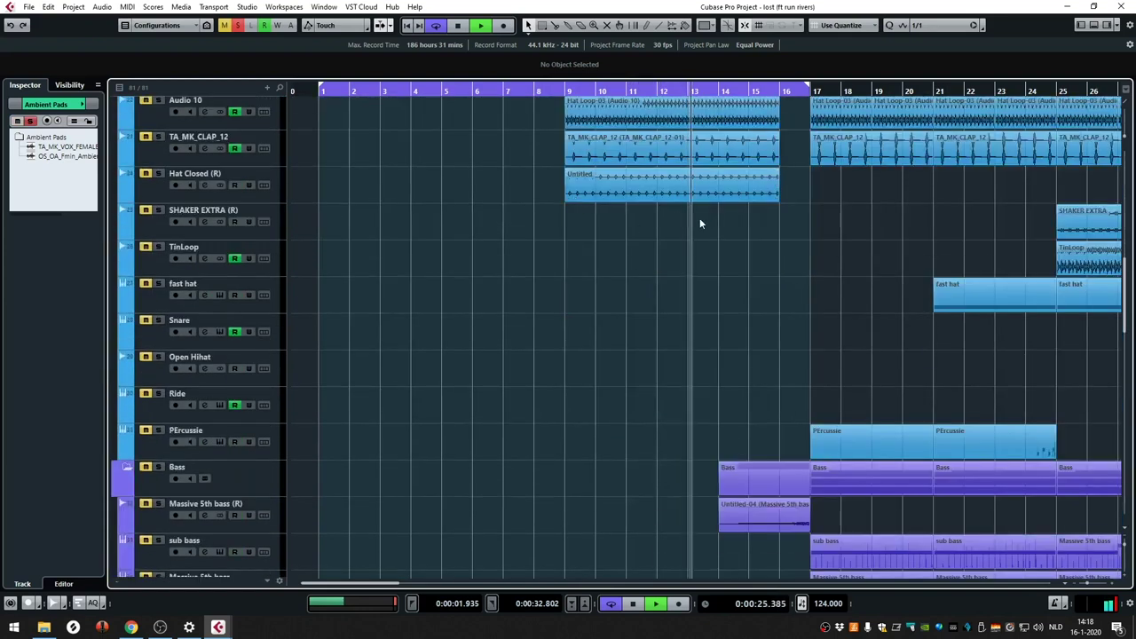
scroll(701, 221, down, 8)
scroll(643, 223, down, 5)
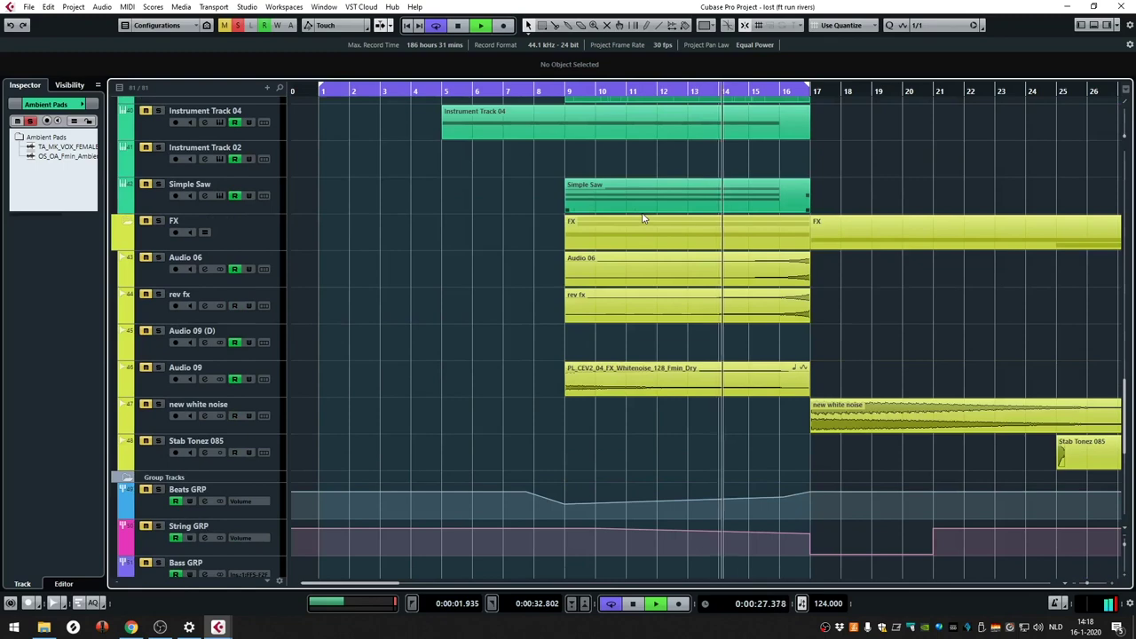
scroll(642, 209, up, 12)
scroll(642, 210, up, 9)
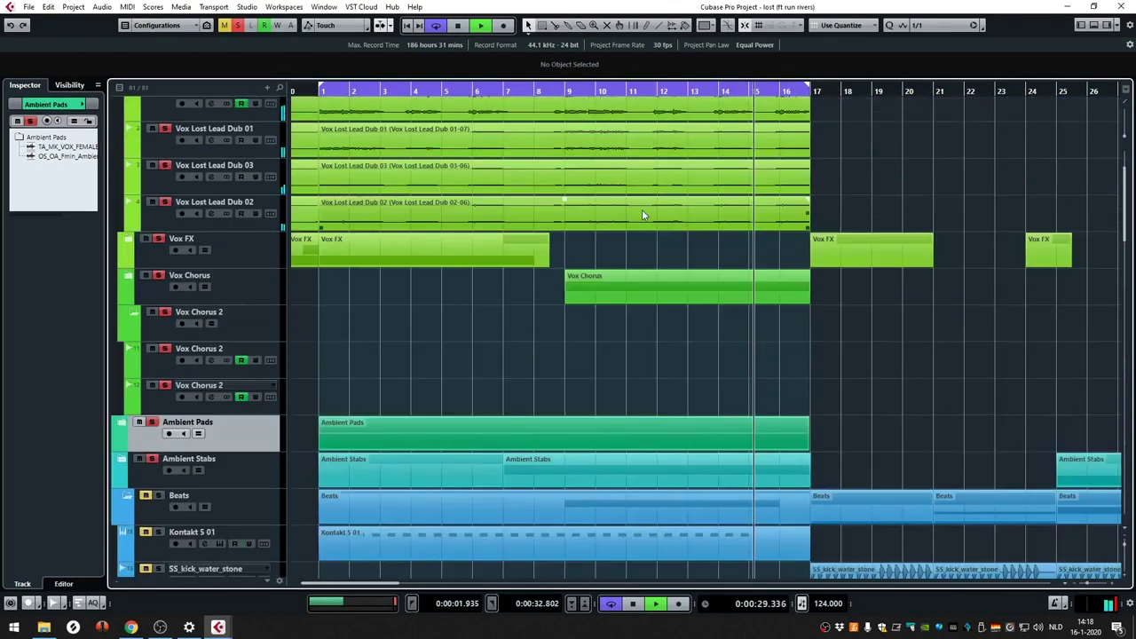
scroll(733, 342, down, 2)
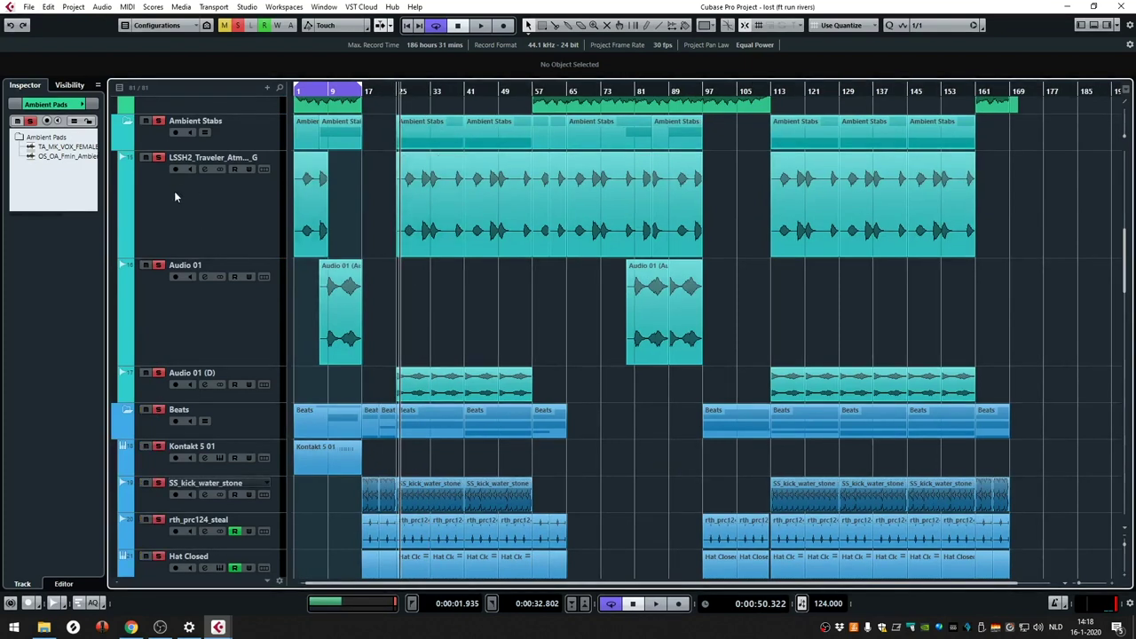
- Select the LSSH2_Traveler track in the Ambient Stabs folder, check its channel settings, and stop playback
click(198, 225)
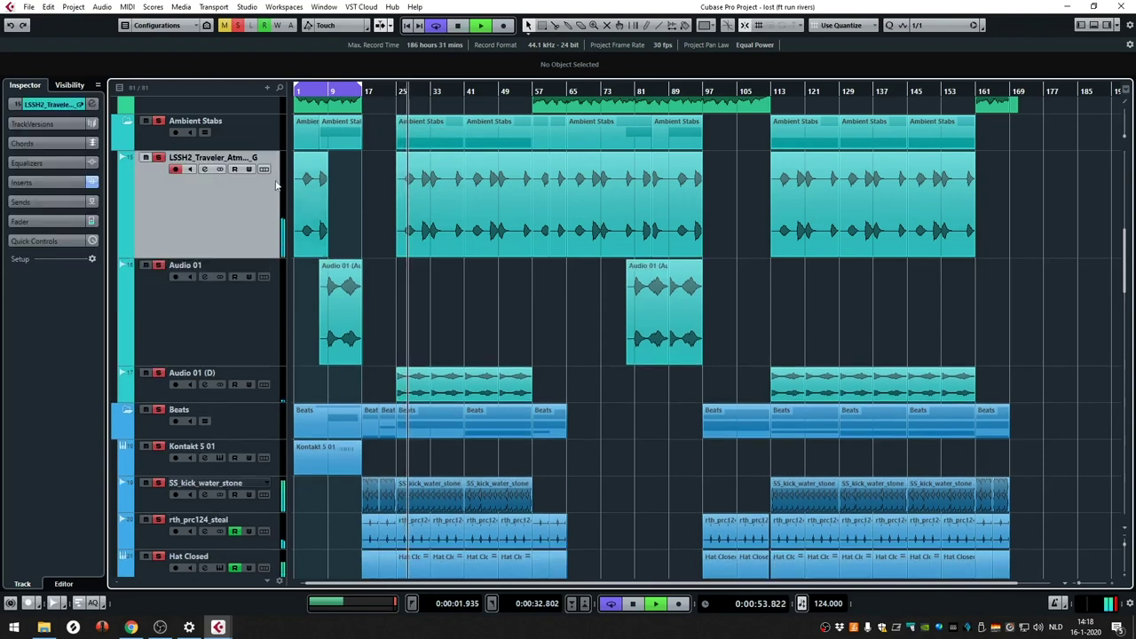
click(92, 104)
click(91, 104)
key(space)
- Check the inserts and routing of the ambient and group channels in the MixConsole, and return to the project
click(420, 247)
key(F3)
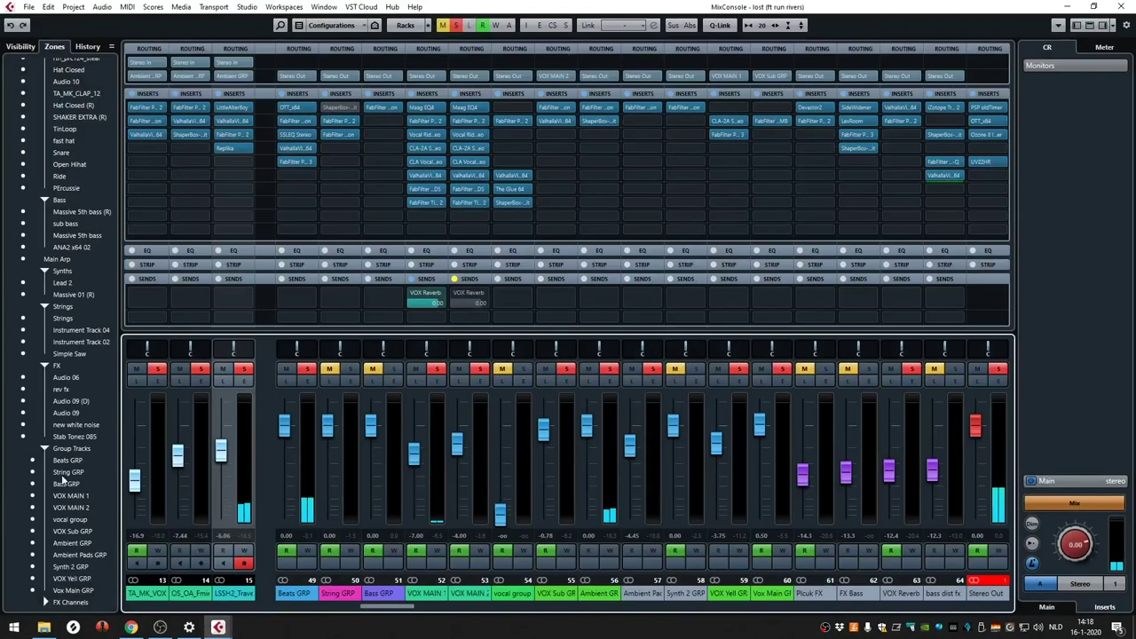
key(F3)
- Display the Ambient GRP automation lane with the ShaperBox Volume Mid Mix parameter, and hide the lane again
scroll(285, 406, down, 10)
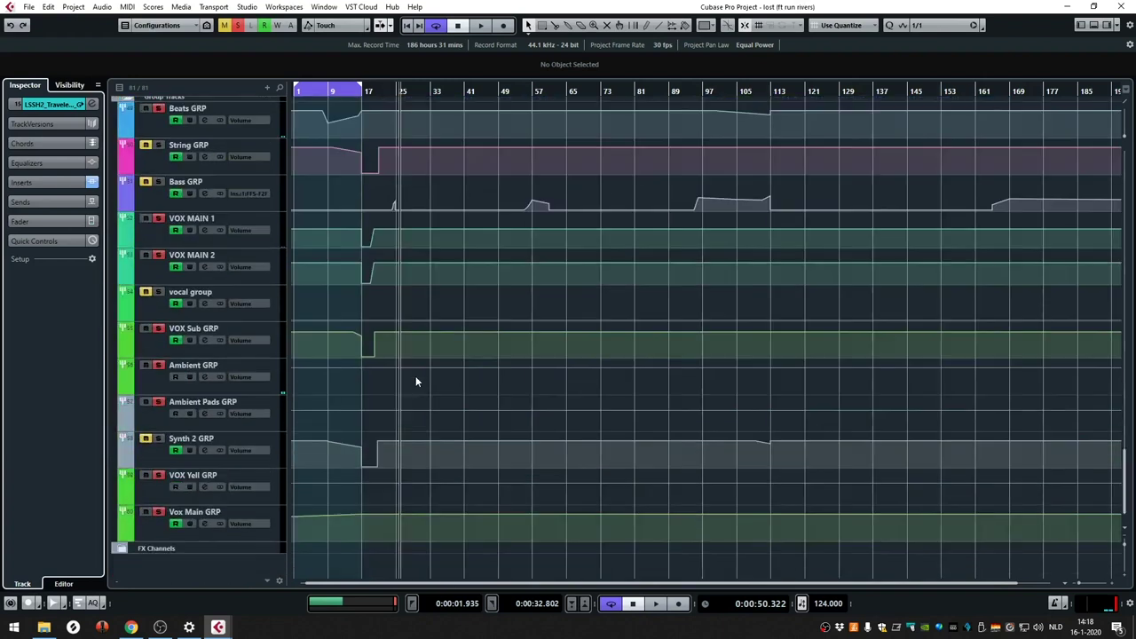
click(149, 388)
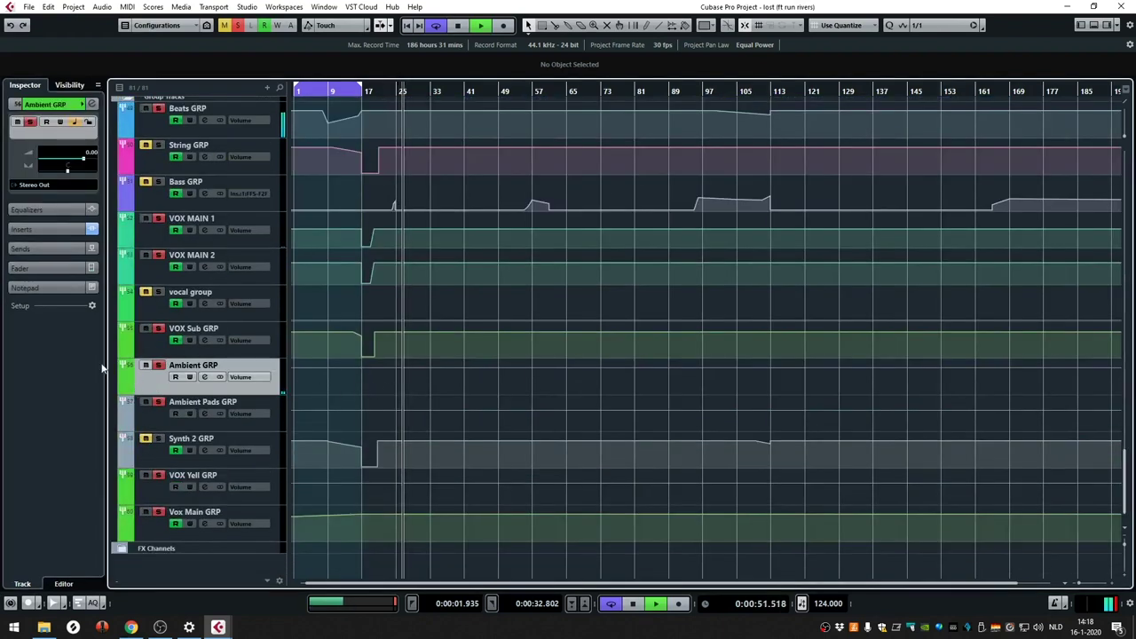
click(126, 386)
click(209, 415)
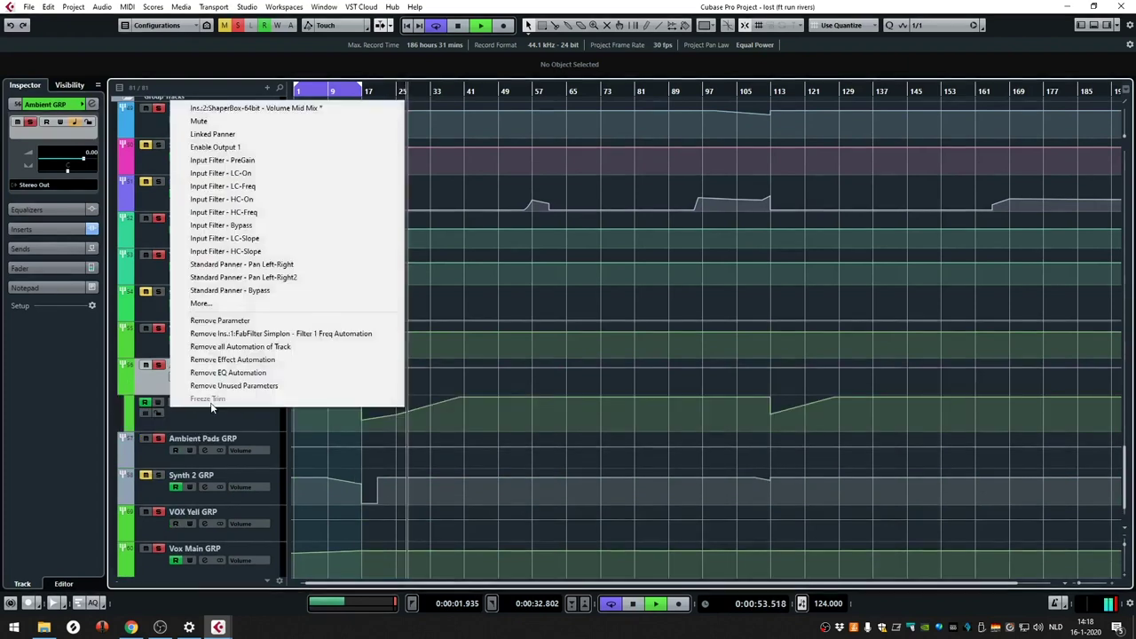
click(309, 111)
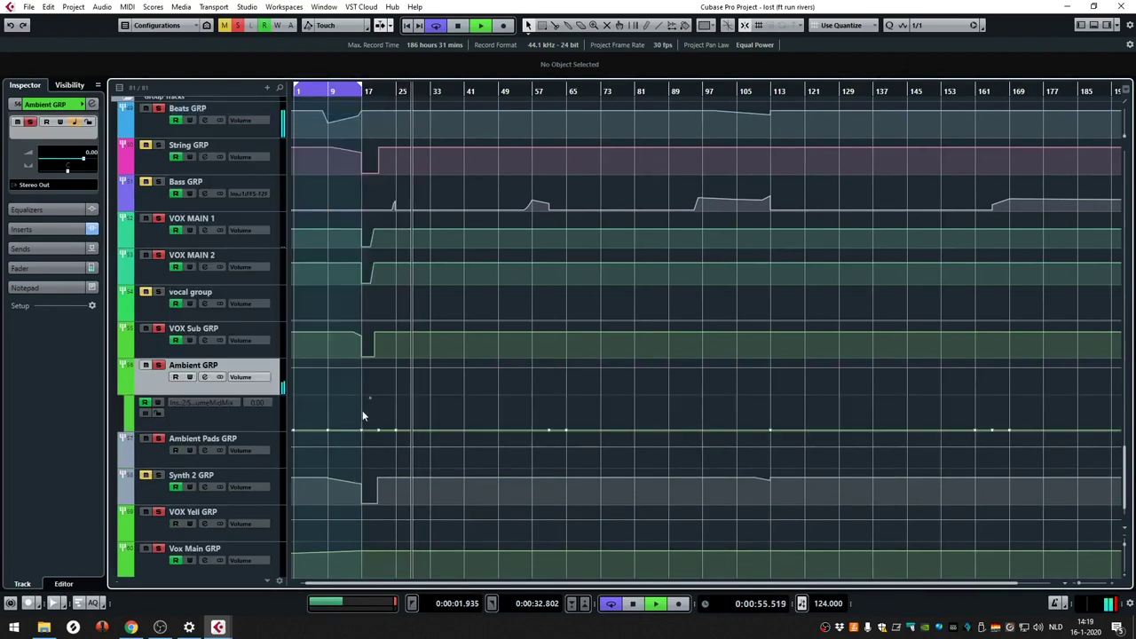
click(126, 389)
- Collapse the Ambient Stabs folder, mute the Beats folder, and stop playback
scroll(450, 338, up, 15)
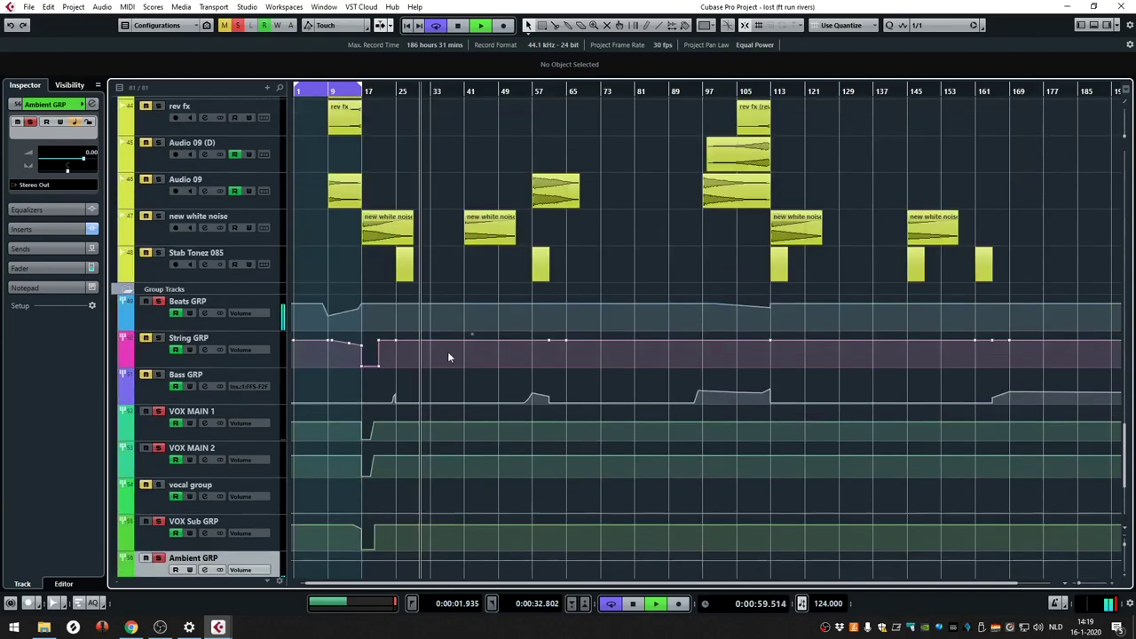
scroll(454, 359, up, 10)
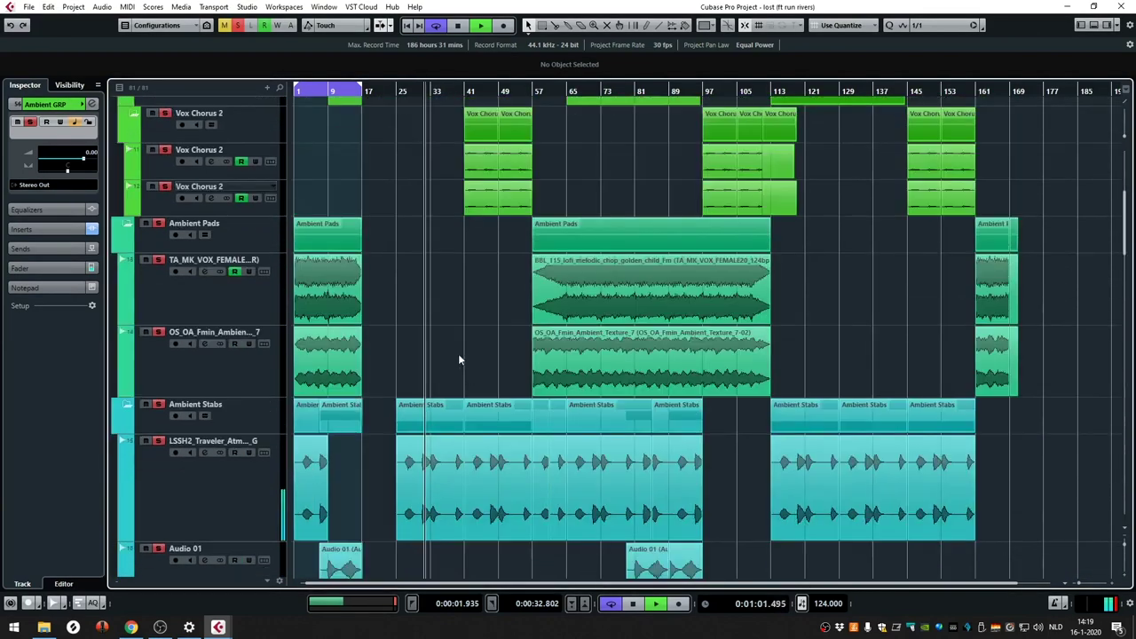
click(127, 213)
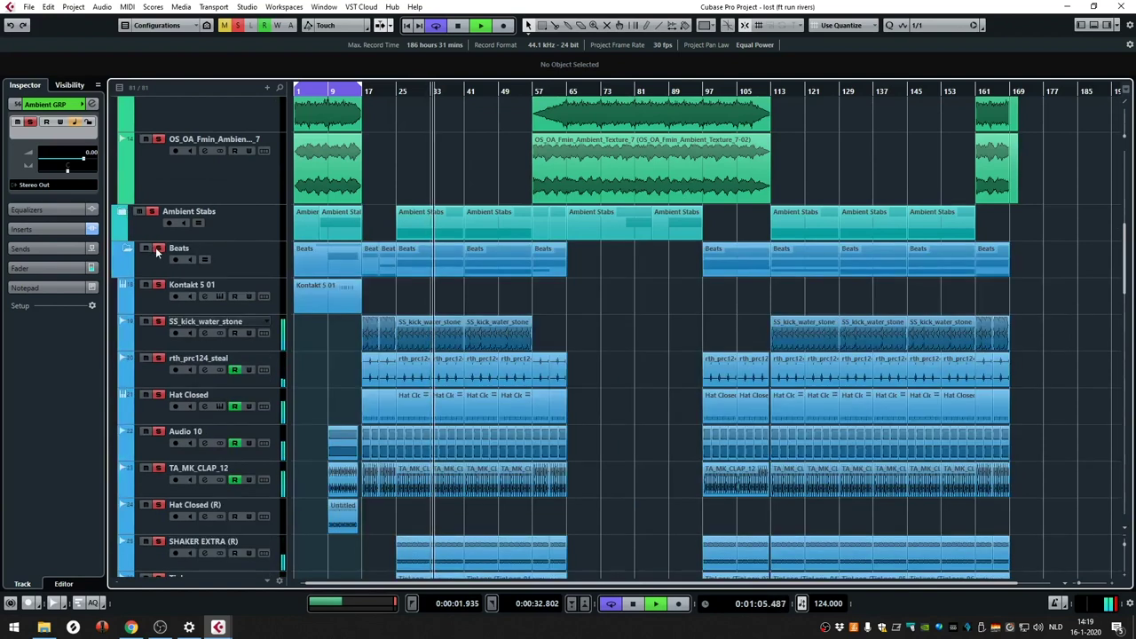
click(146, 249)
key(space)
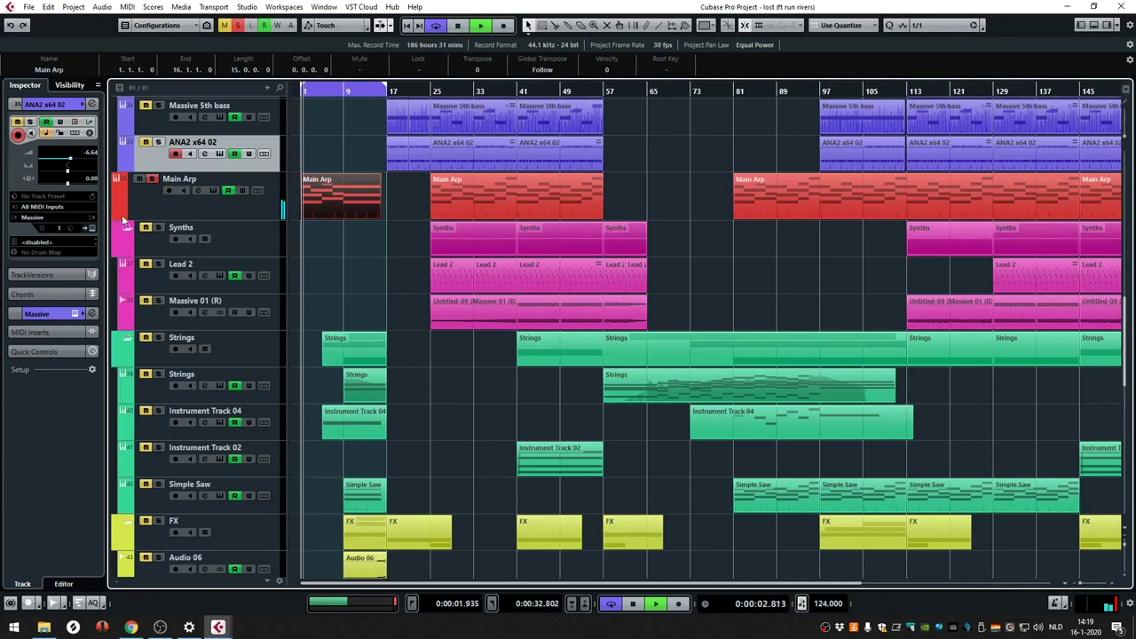
- Show the Main Arp track's automation and examine the notes of its first part in the Key Editor
click(117, 216)
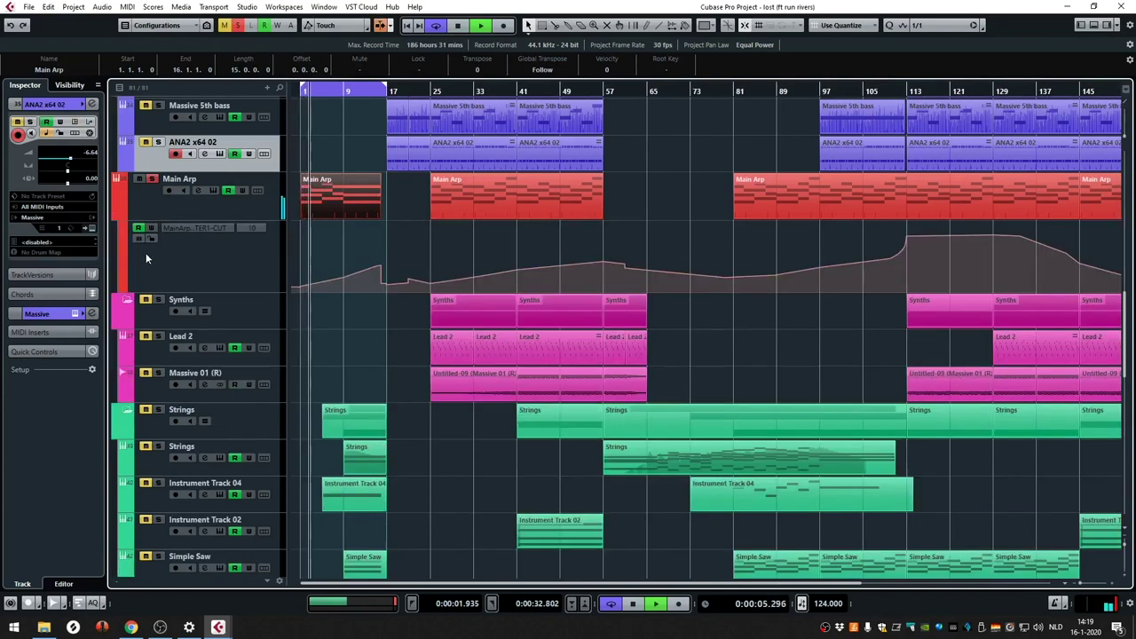
double_click(342, 199)
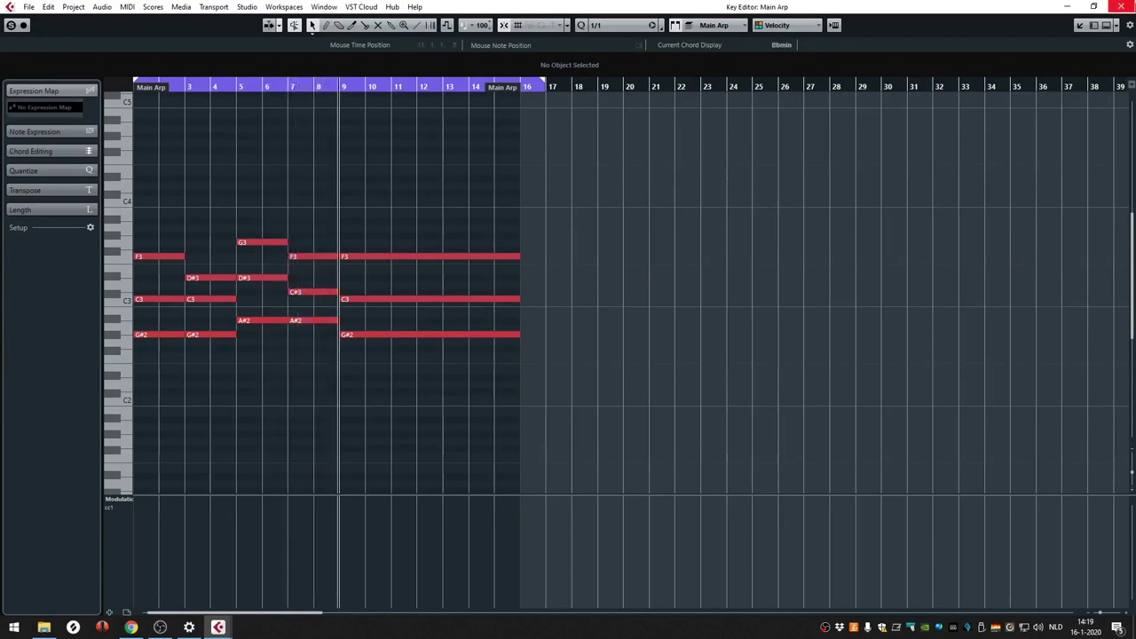
click(1120, 6)
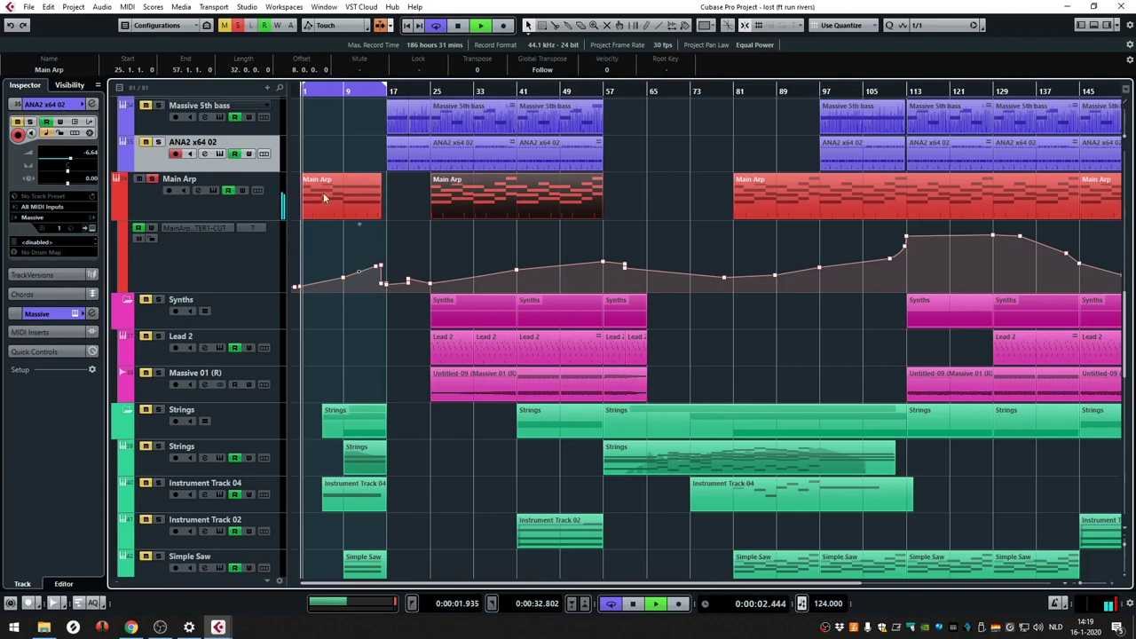
- Select the Main Arp track and place the playback cursor just before its part at bar 25
click(163, 209)
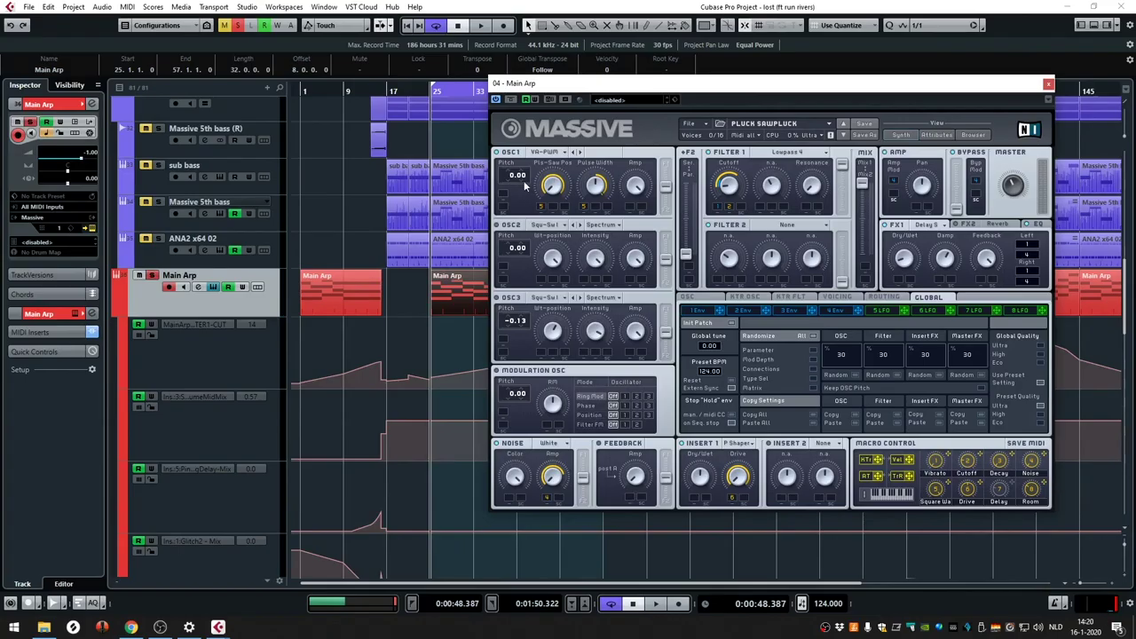
click(442, 104)
drag(442, 104, 417, 115)
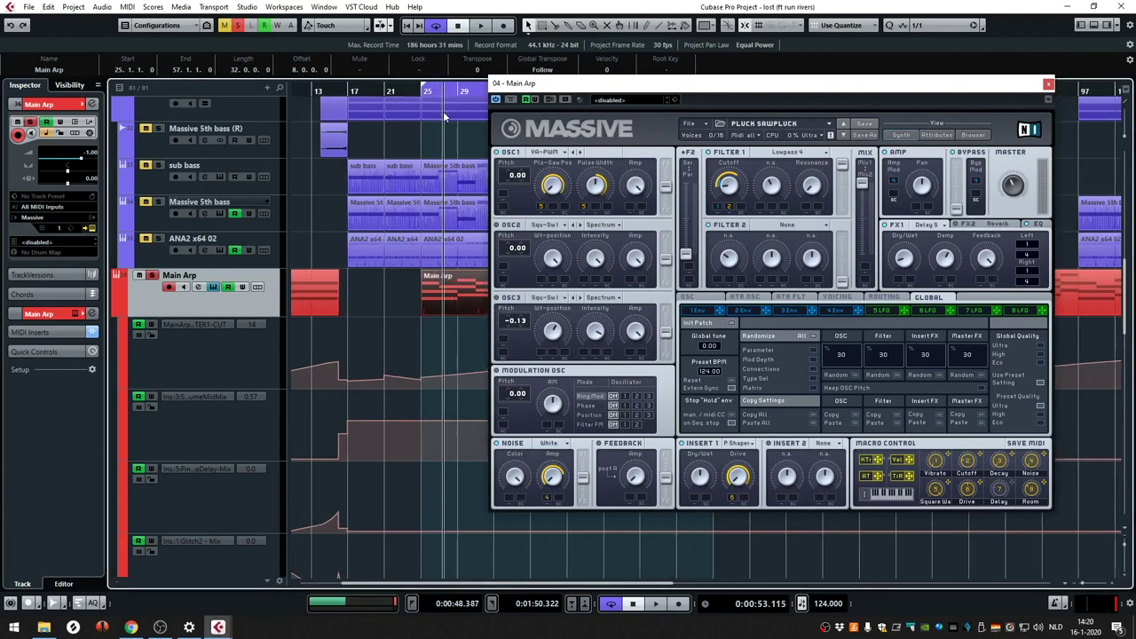
- Open the Arpache 5 MIDI insert of the Main Arp track and arrange its window beside the Massive synth
click(51, 112)
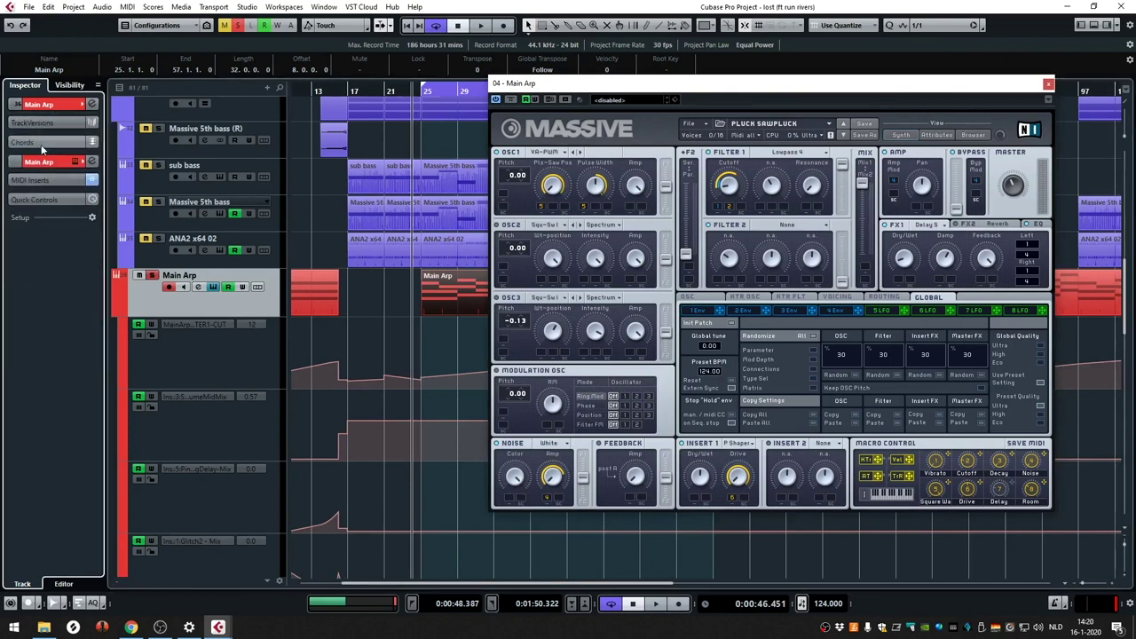
click(44, 180)
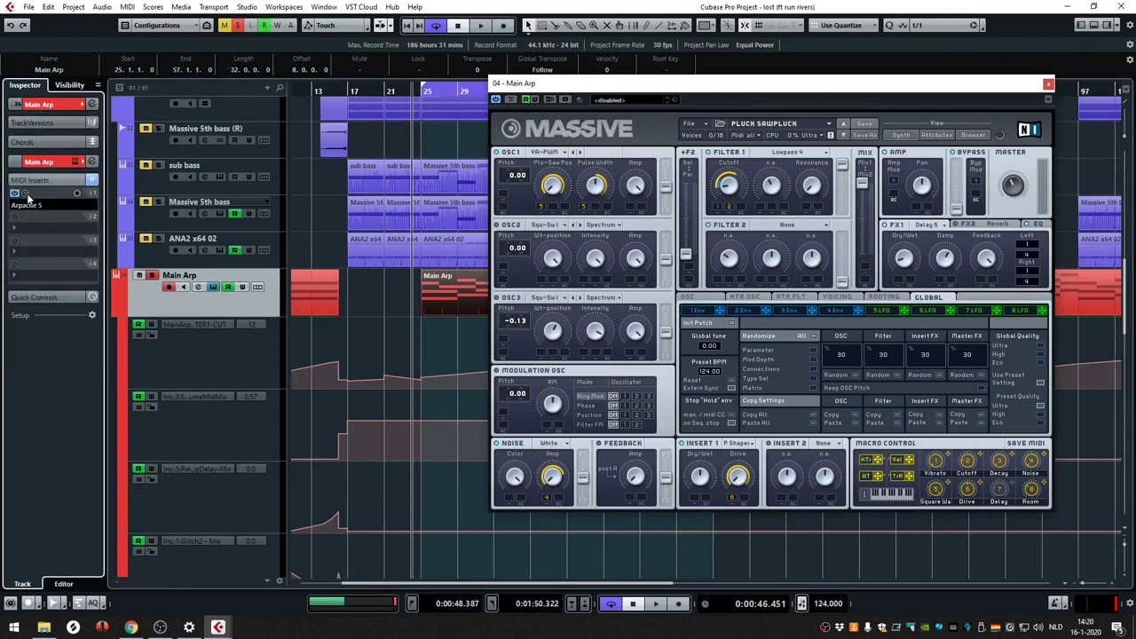
click(26, 193)
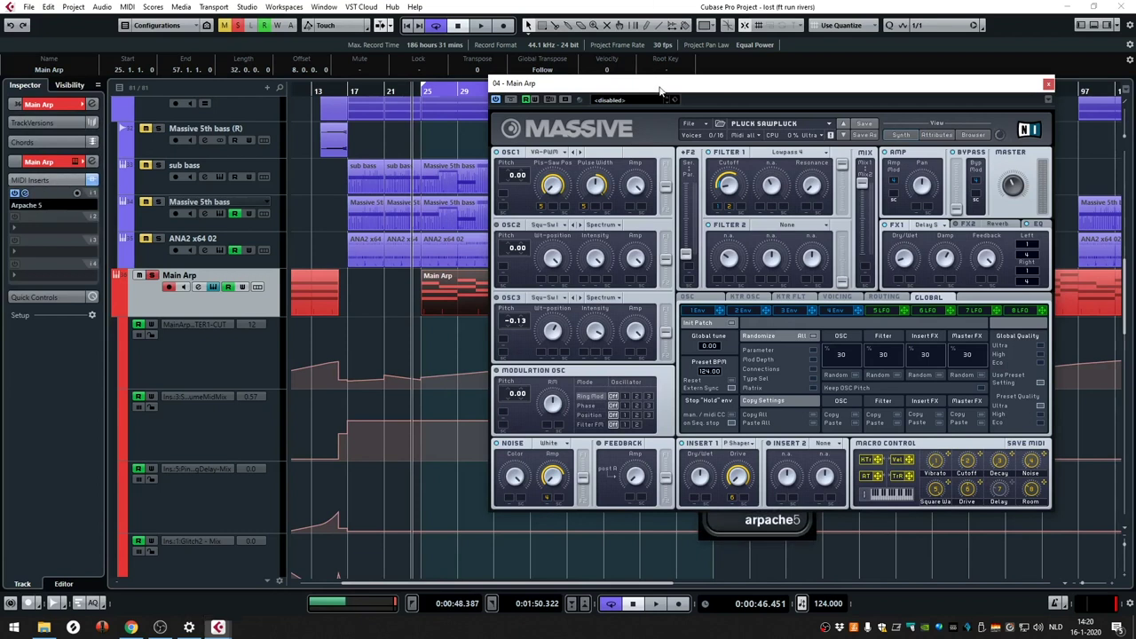
drag(660, 90, 899, 99)
drag(723, 315, 222, 220)
drag(821, 91, 413, 109)
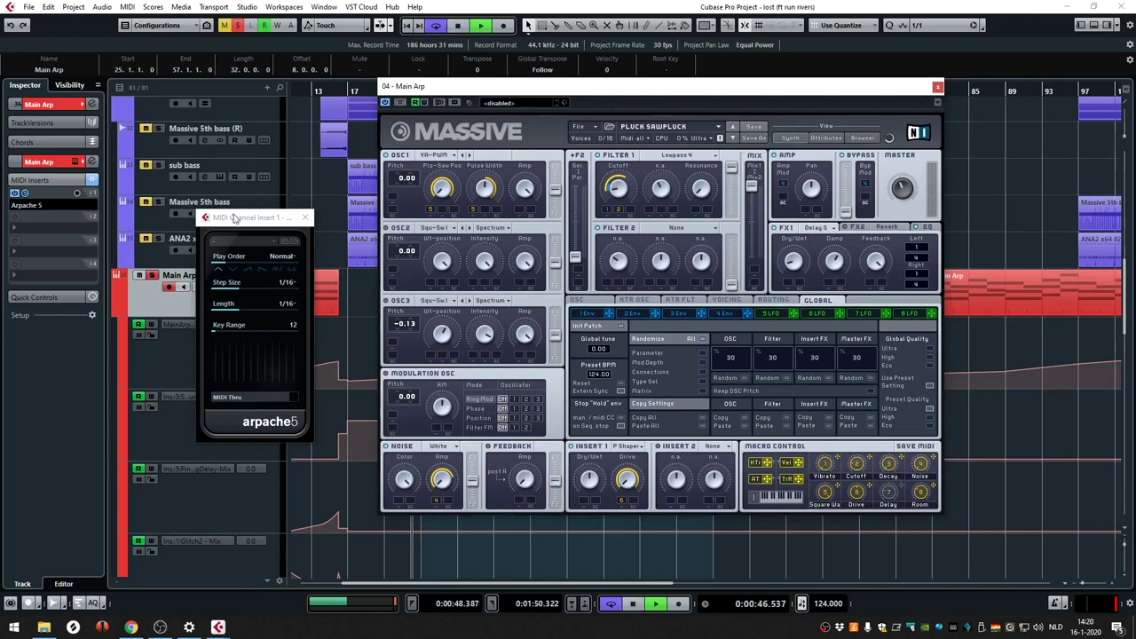
- Move the Arpache 5 and Massive windows aside and lower the Main Arp synth's Filter 1 Cutoff during playback
drag(235, 217, 337, 206)
drag(533, 86, 806, 154)
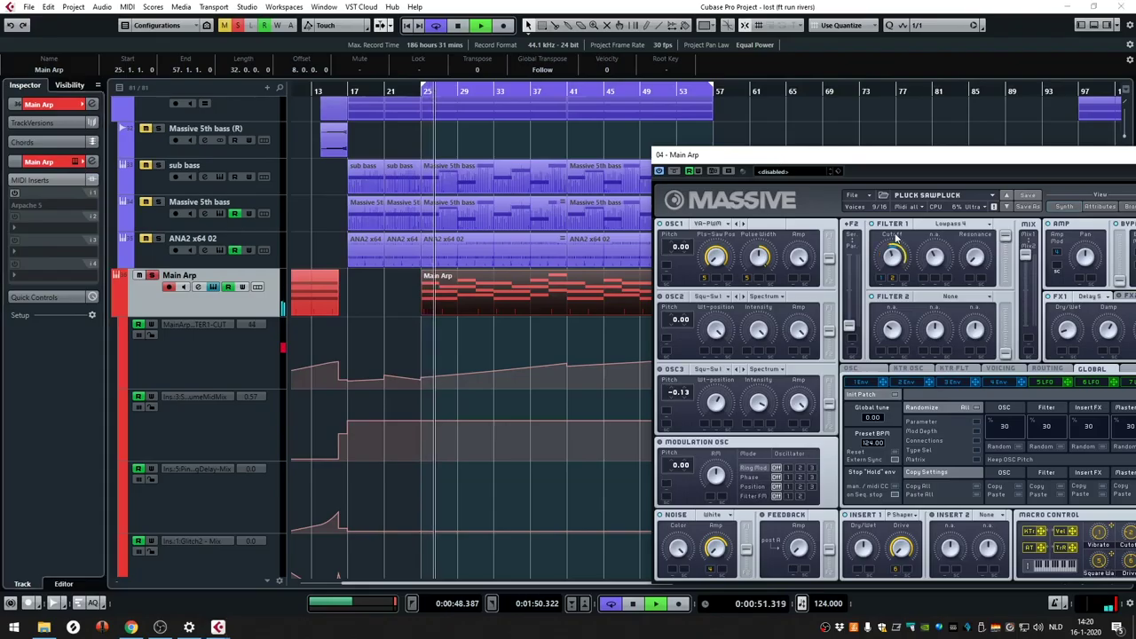
drag(897, 238, 894, 250)
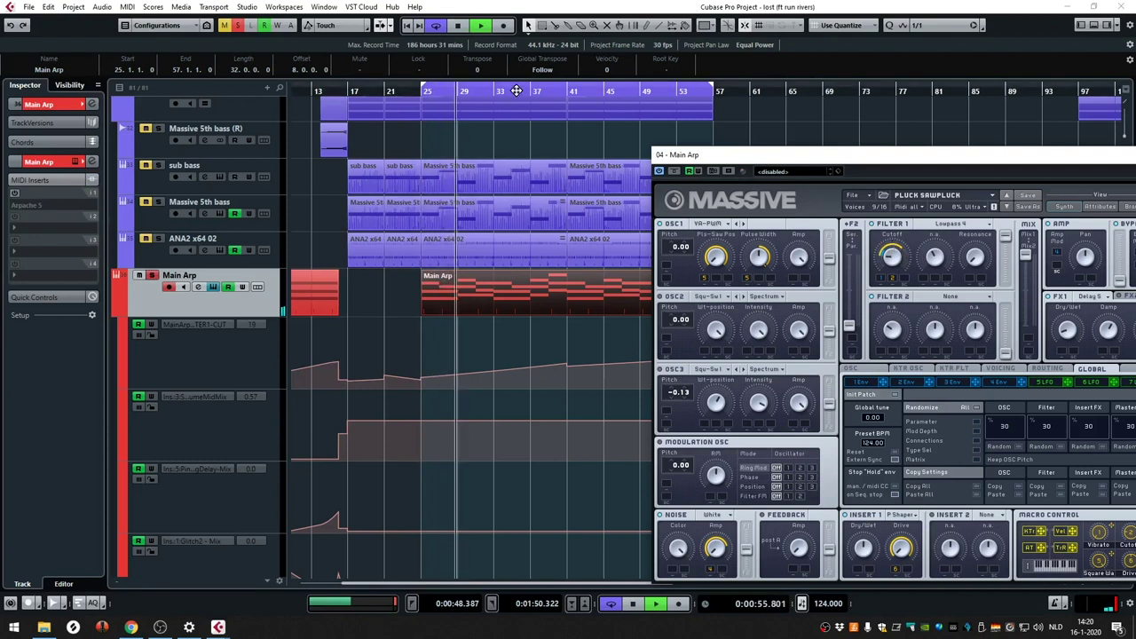
- Reactivate the Main Arp's Arpache 5 insert and arrange its window alongside the Massive synth
click(15, 195)
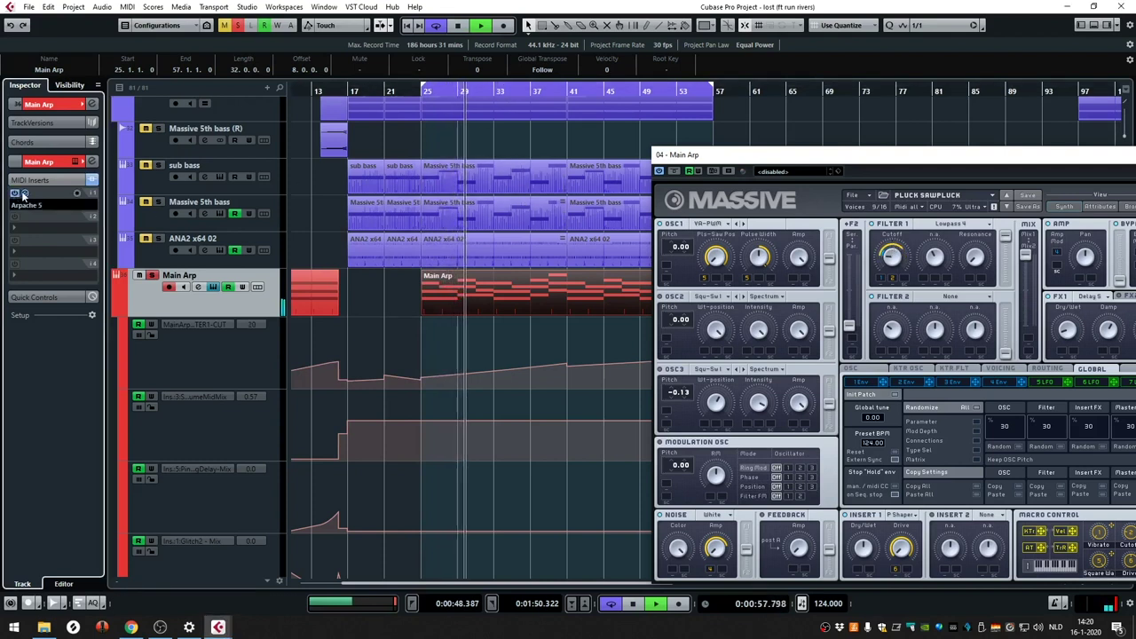
click(24, 196)
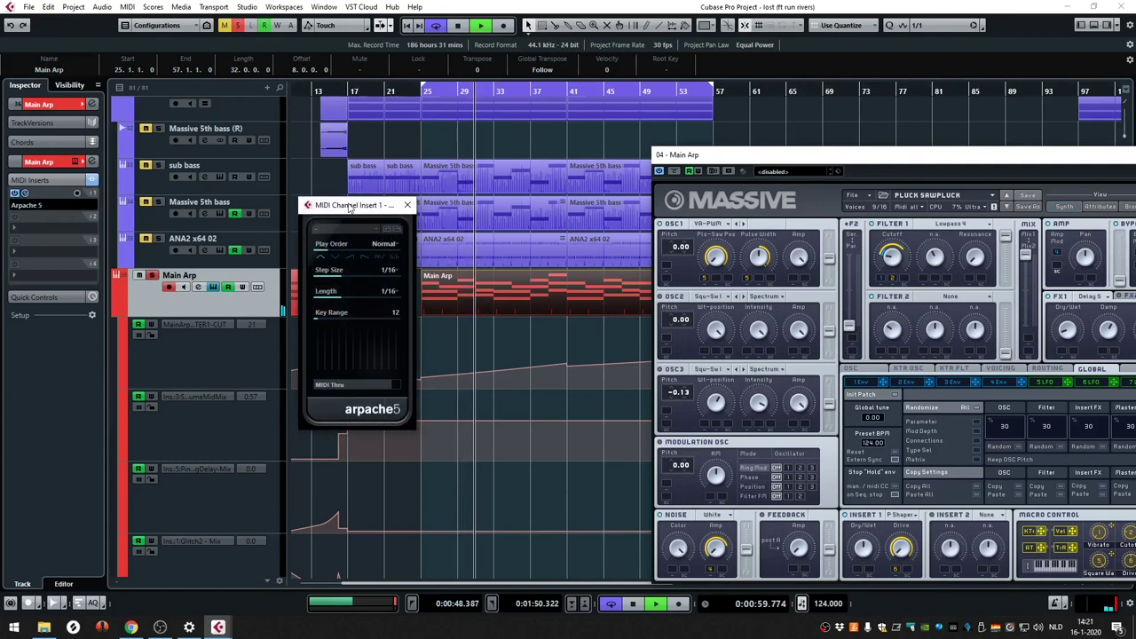
drag(351, 207, 271, 151)
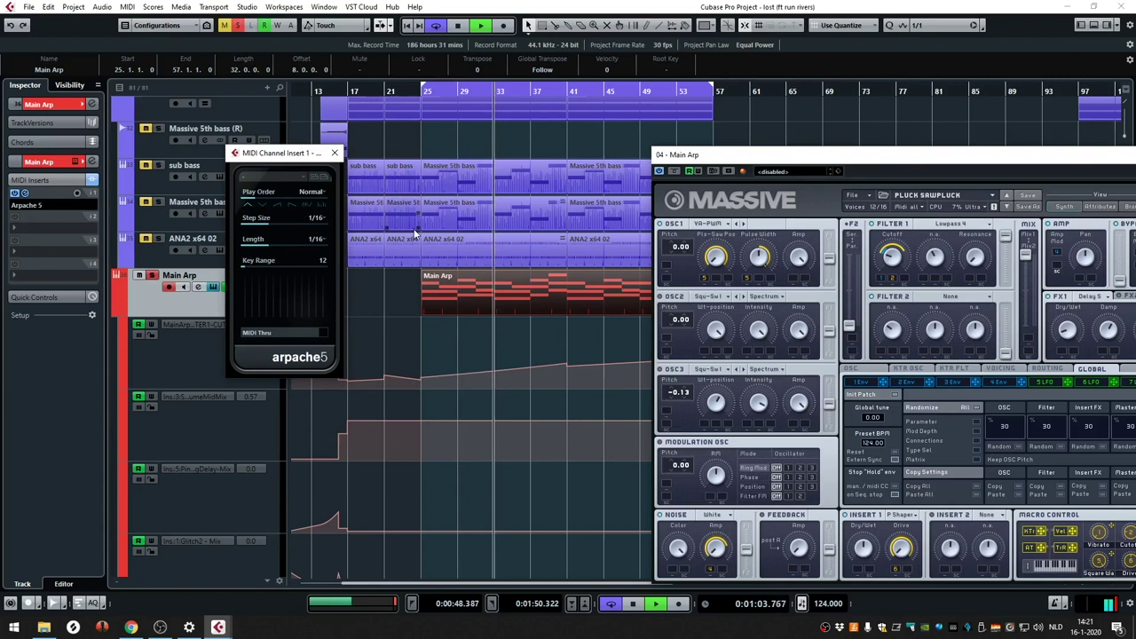
drag(286, 165, 282, 147)
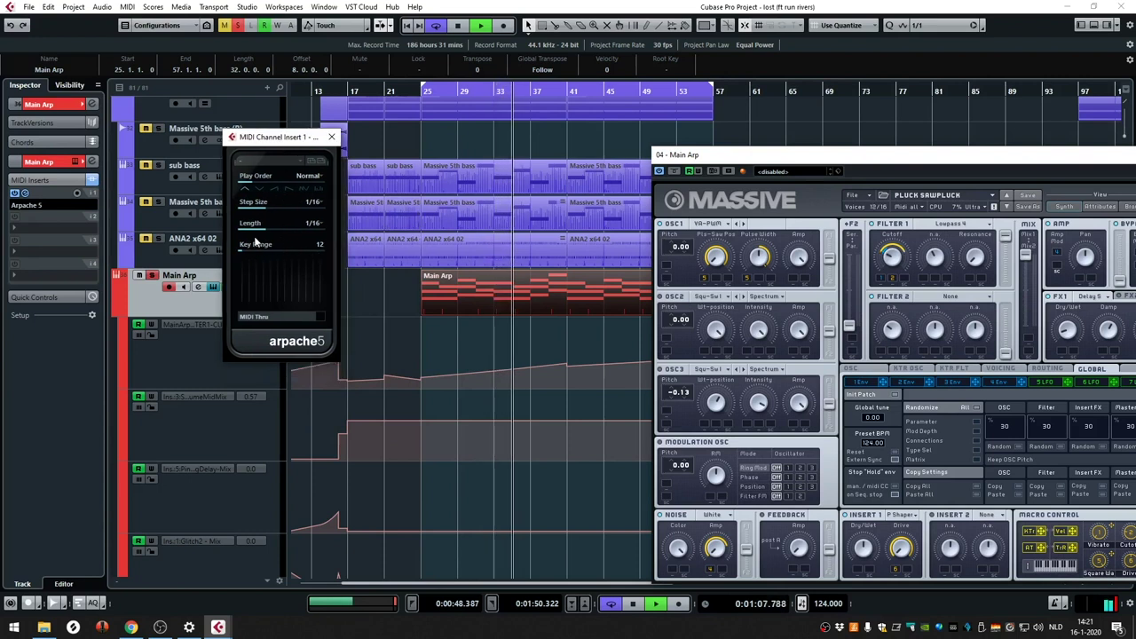
drag(887, 155, 720, 120)
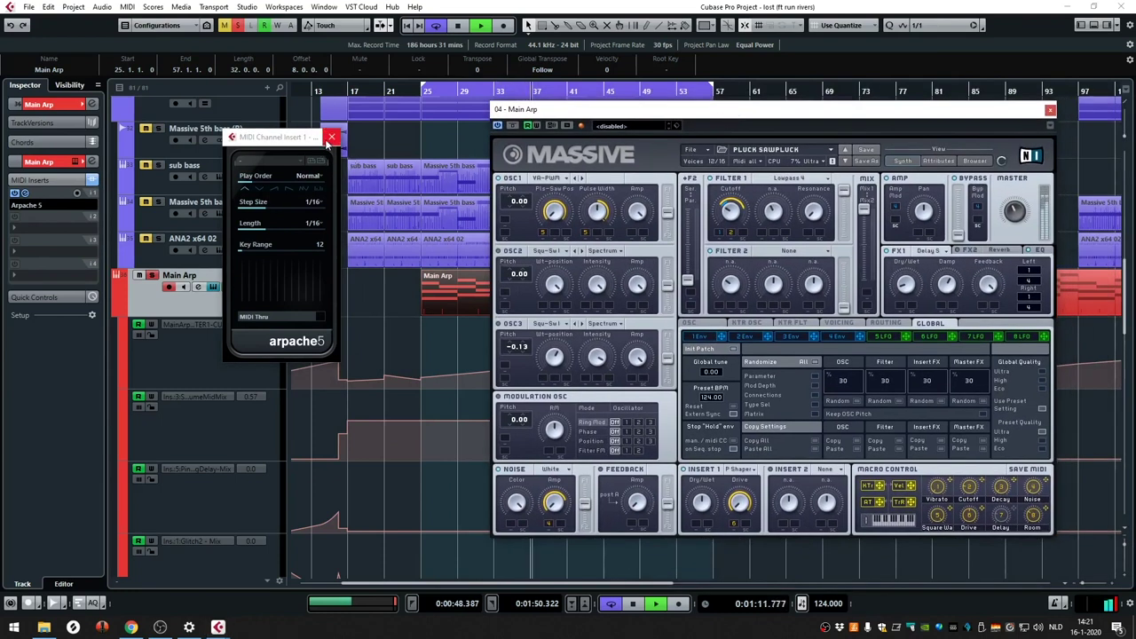
click(330, 139)
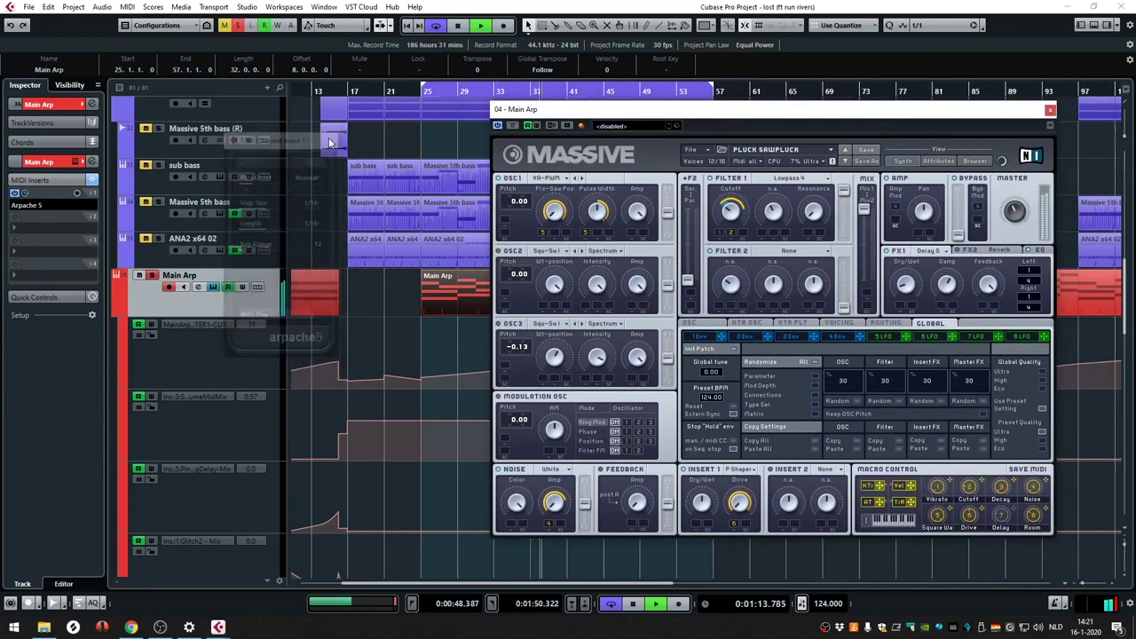
drag(573, 112, 724, 90)
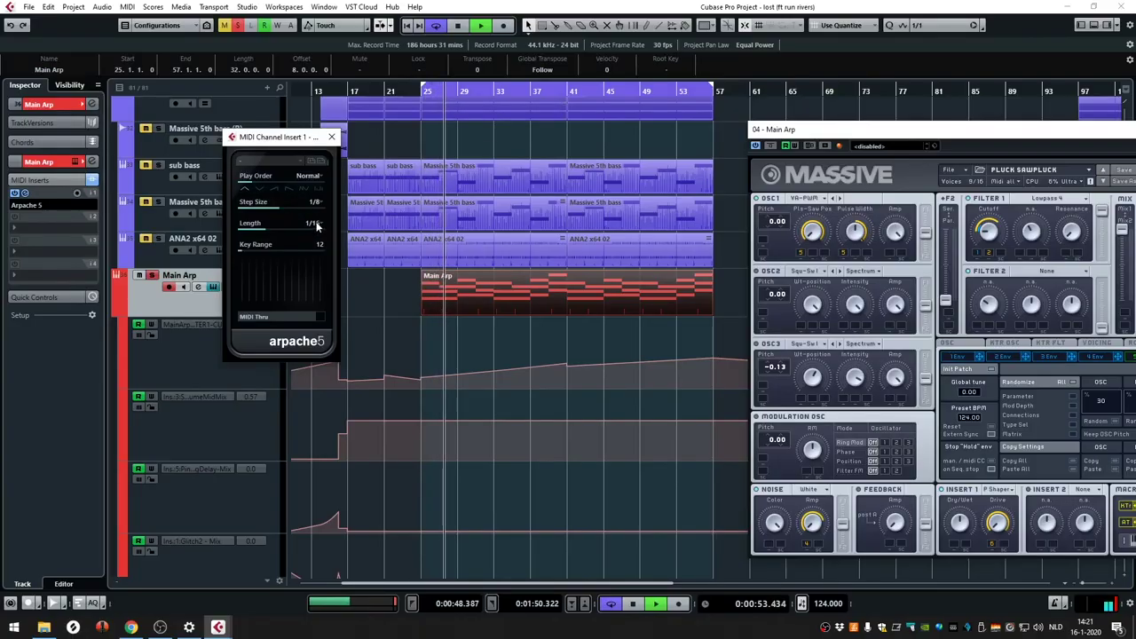
- Try a Key Range of 24 with Step Sizes of 1/16 T and dotted 1/8 in Arpache 5
drag(321, 255, 326, 223)
click(315, 202)
click(291, 253)
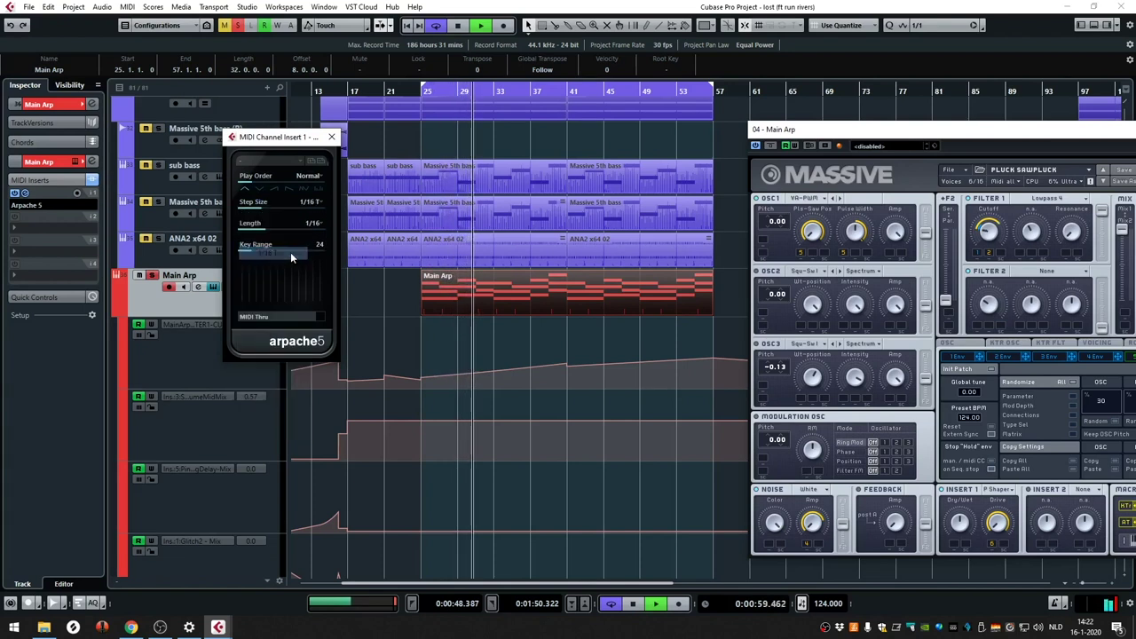
click(311, 203)
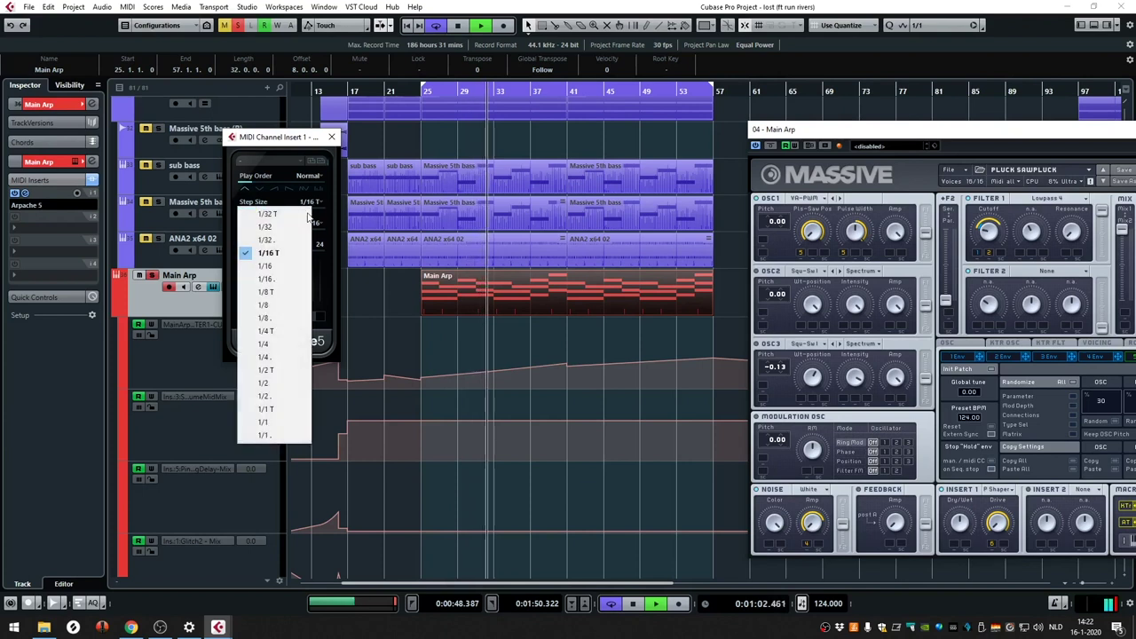
click(284, 310)
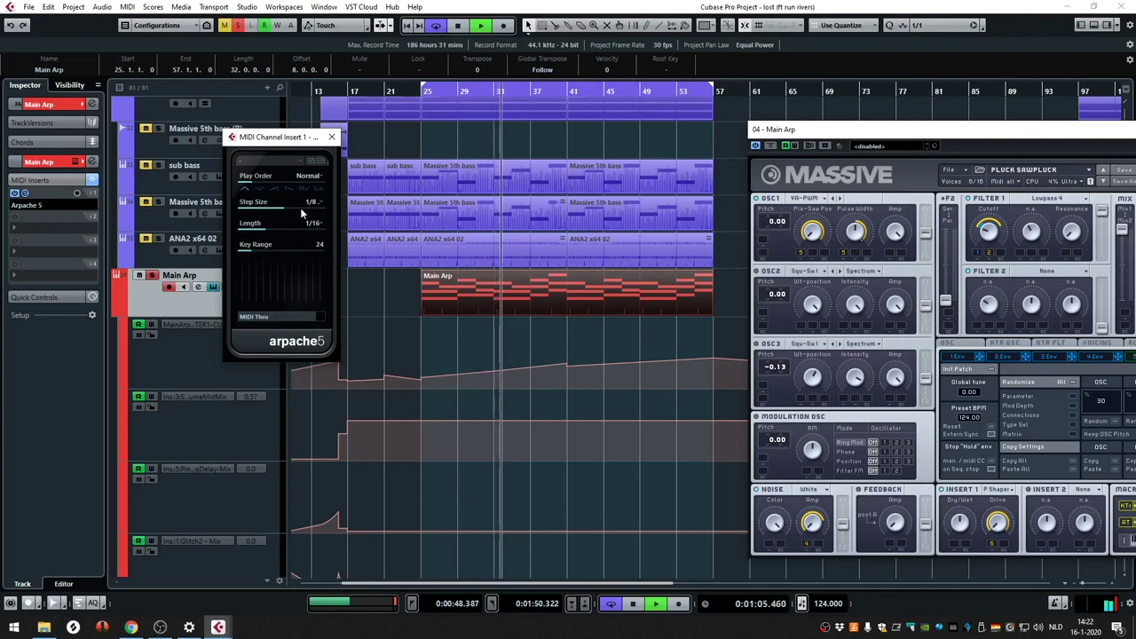
- Audition the arpeggiator's Up Only play order and switch it back to Normal
click(308, 176)
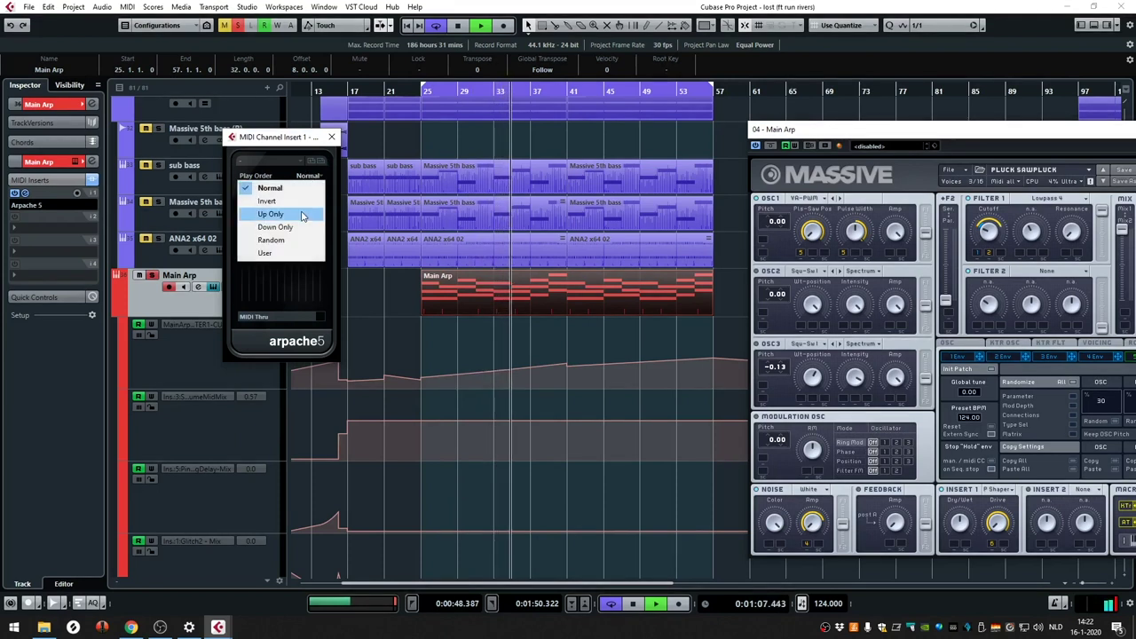
click(301, 215)
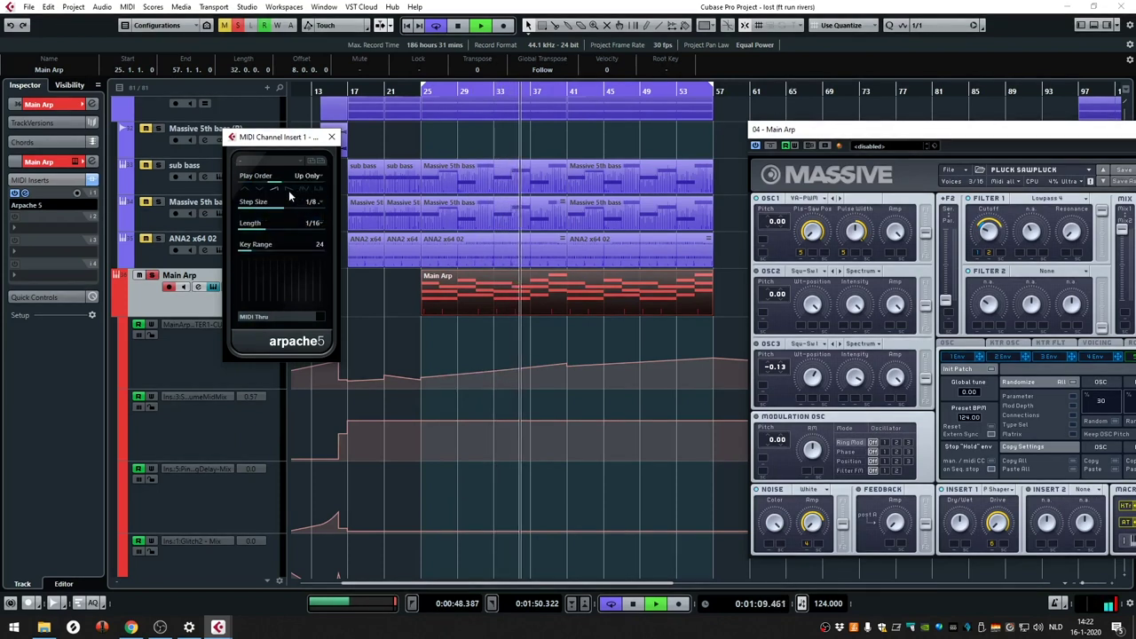
click(300, 180)
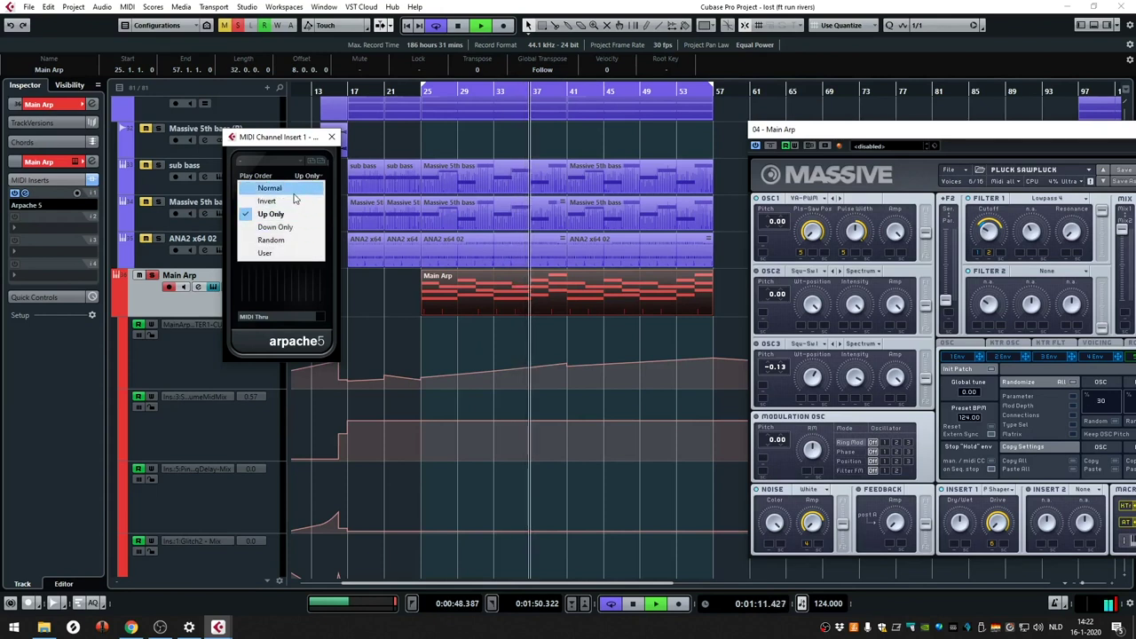
click(294, 190)
- Set the arpeggiator's Step Size to 1/16 and its Key Range to 12
click(312, 223)
click(287, 266)
click(287, 267)
click(311, 225)
click(320, 248)
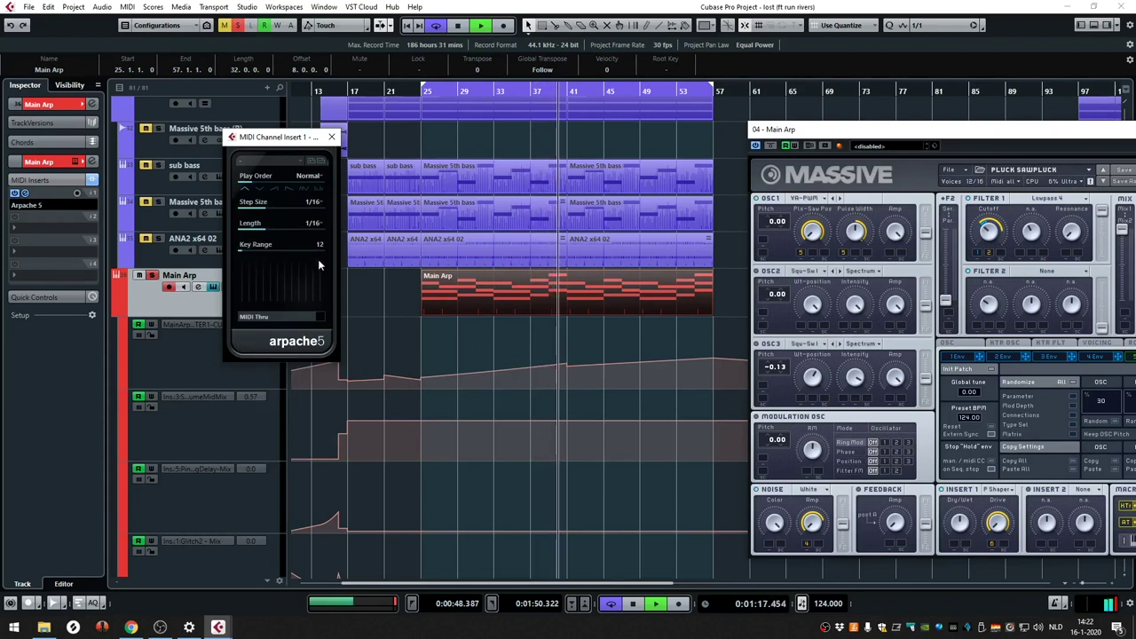
- Close the Arpache 5 window and stop playback
click(331, 137)
key(space)
scroll(520, 228, up, 5)
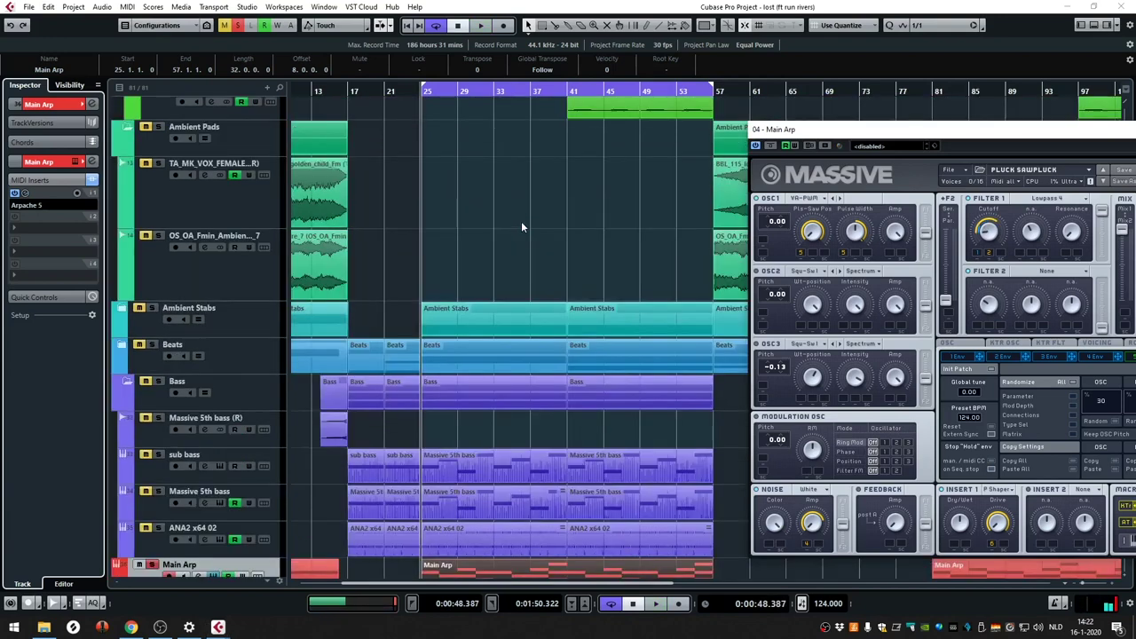
- Place the playback cursor at bar 17 and set the loop range to the first sub bass part
scroll(188, 400, down, 3)
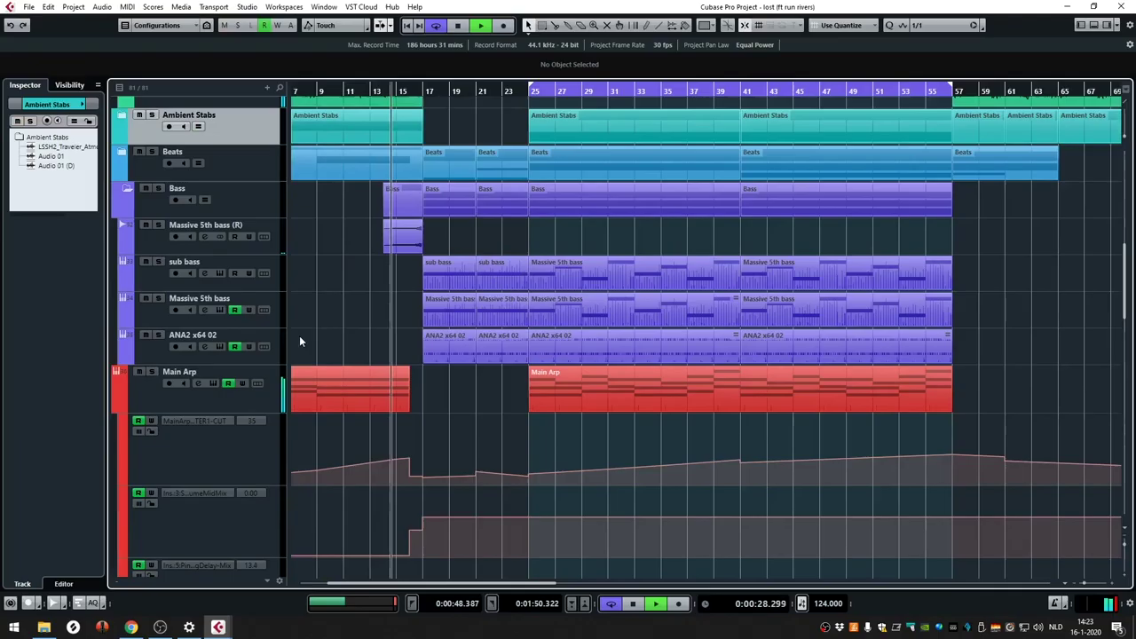
scroll(299, 339, down, 3)
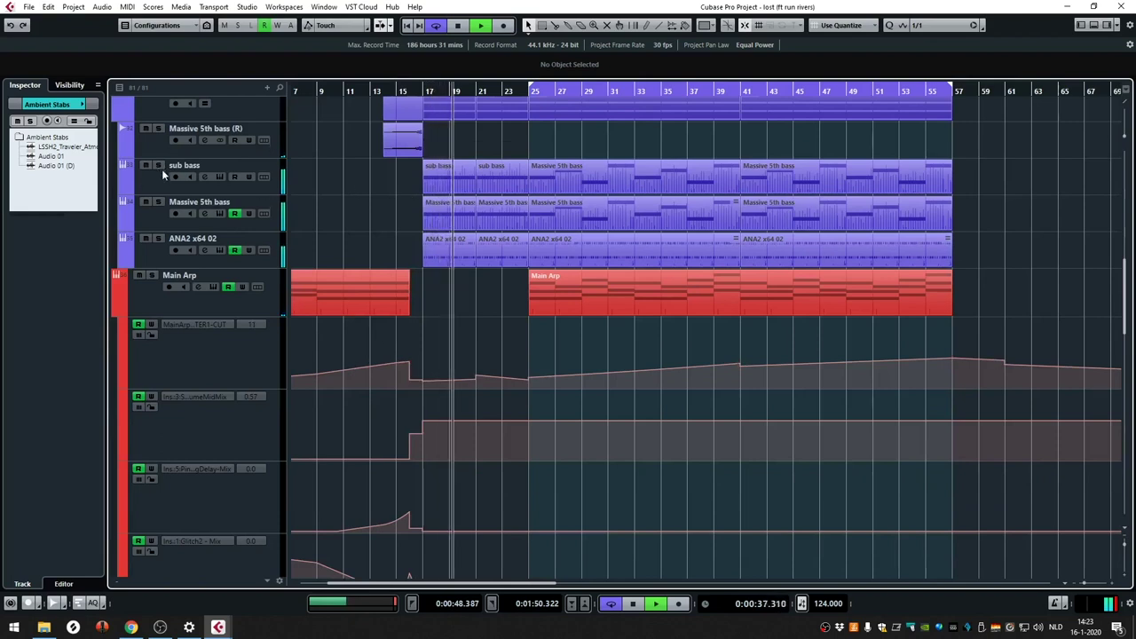
scroll(161, 162, up, 3)
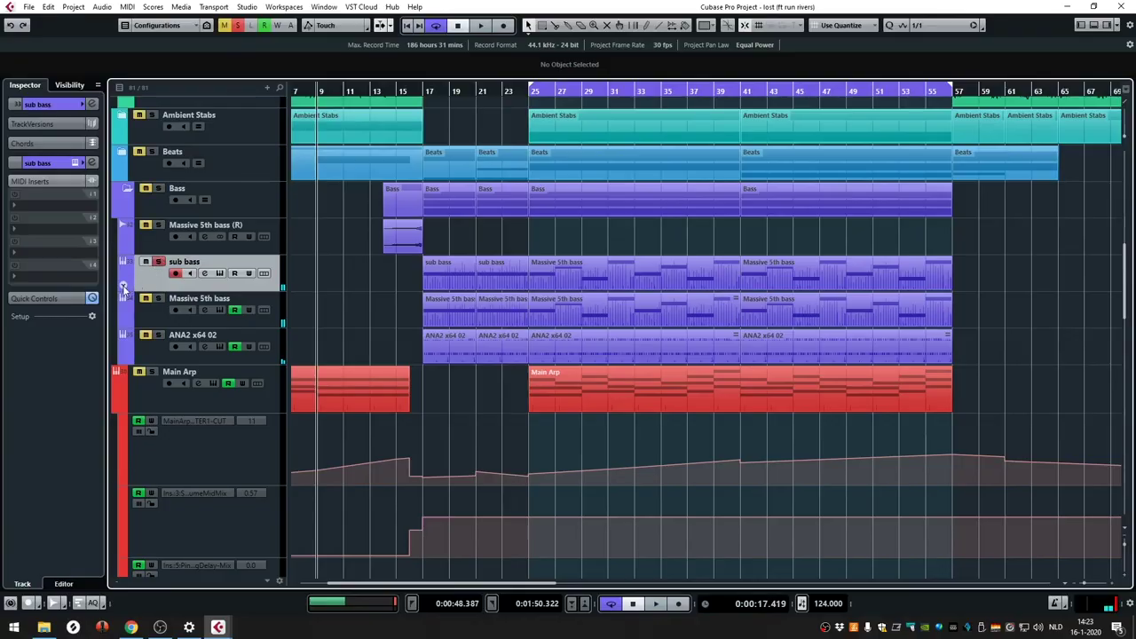
click(423, 100)
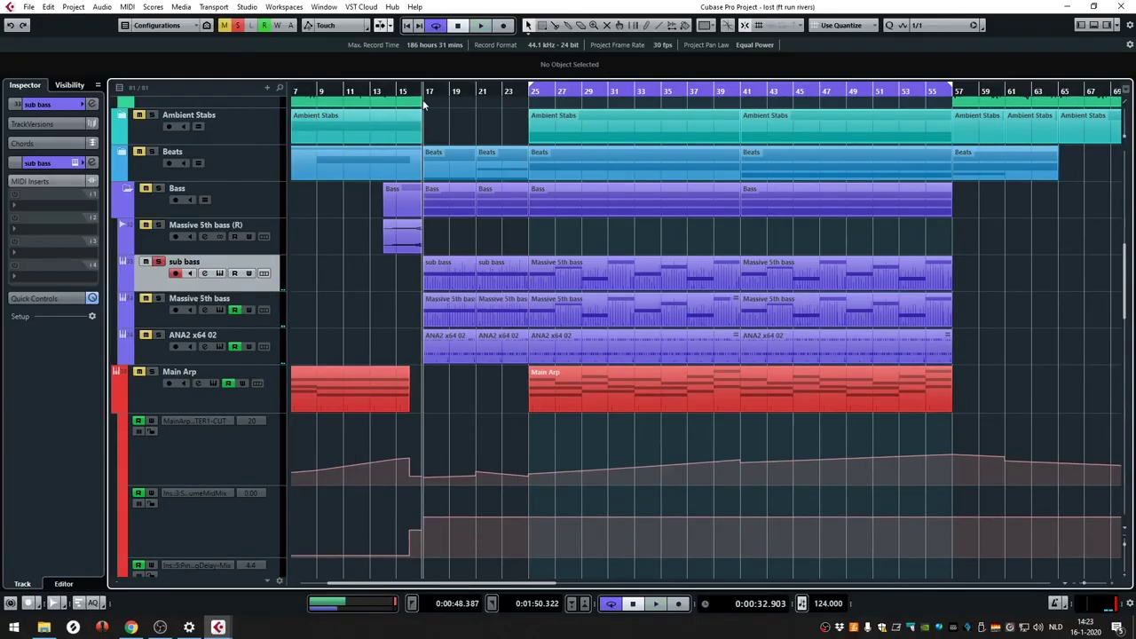
click(453, 277)
key(p)
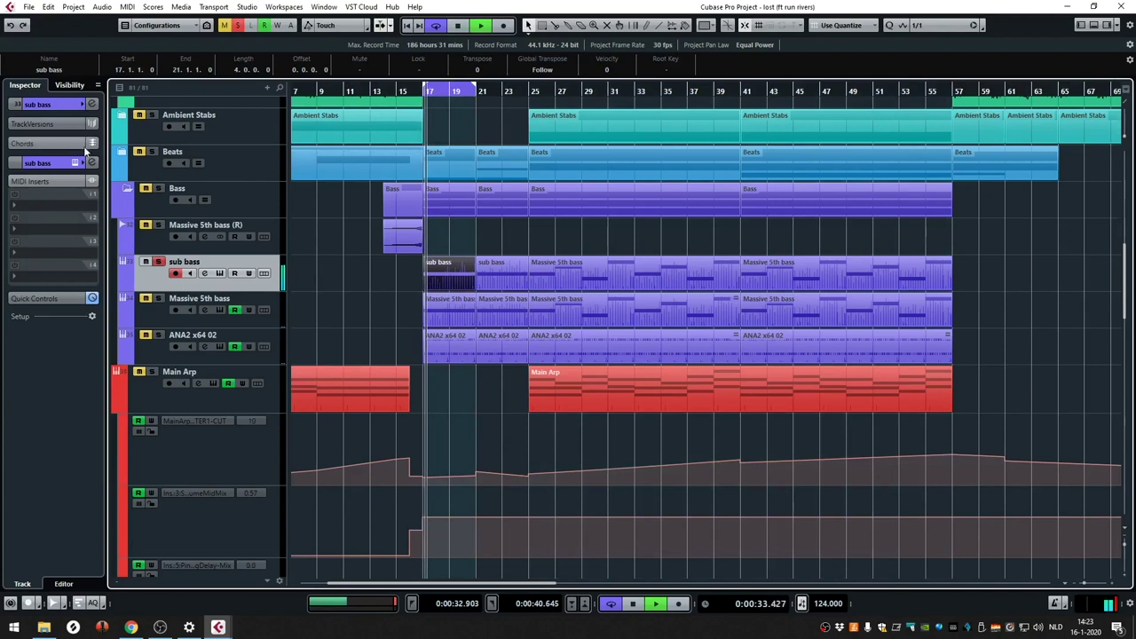
- Show the sub bass track's basic settings and open its Massive instrument, placing the window clear of the track list
click(62, 105)
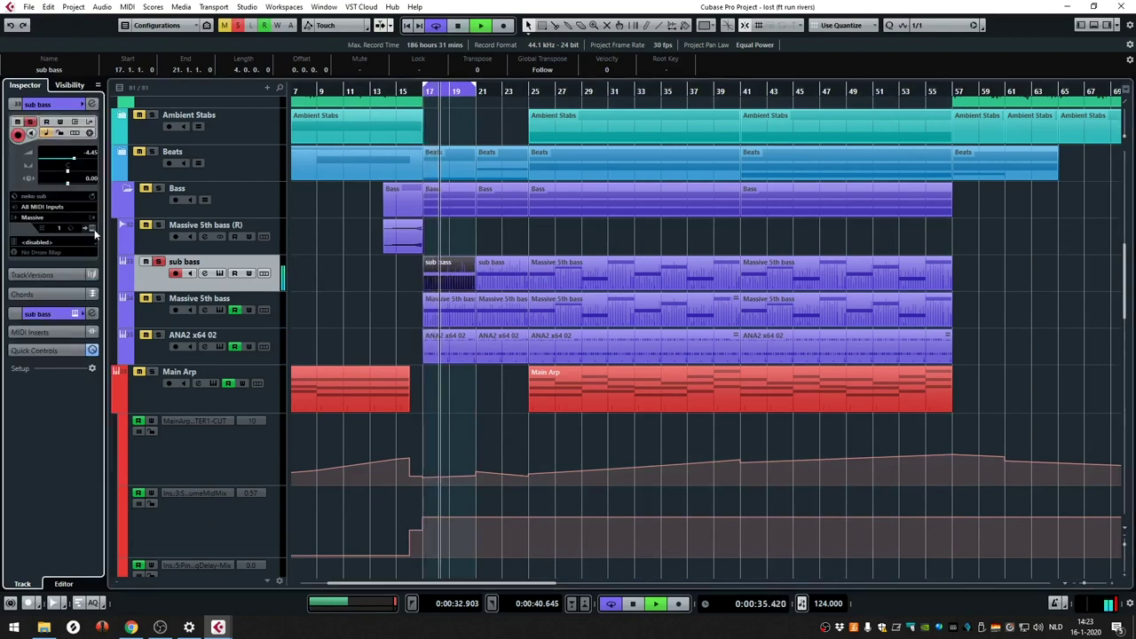
click(92, 227)
drag(850, 193, 593, 49)
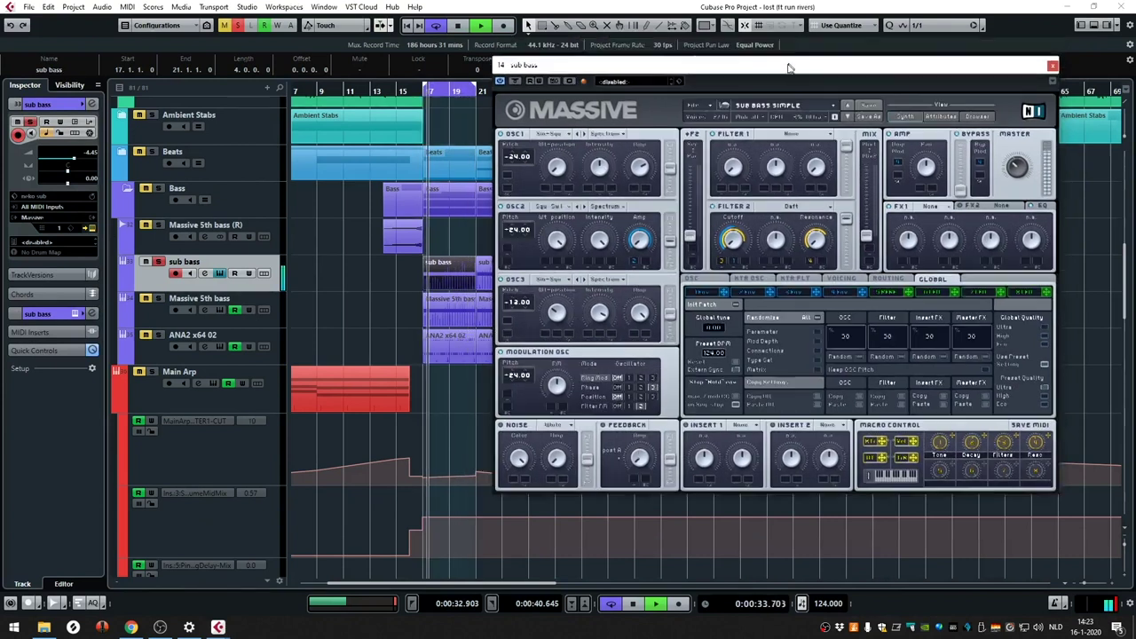
drag(793, 51, 783, 72)
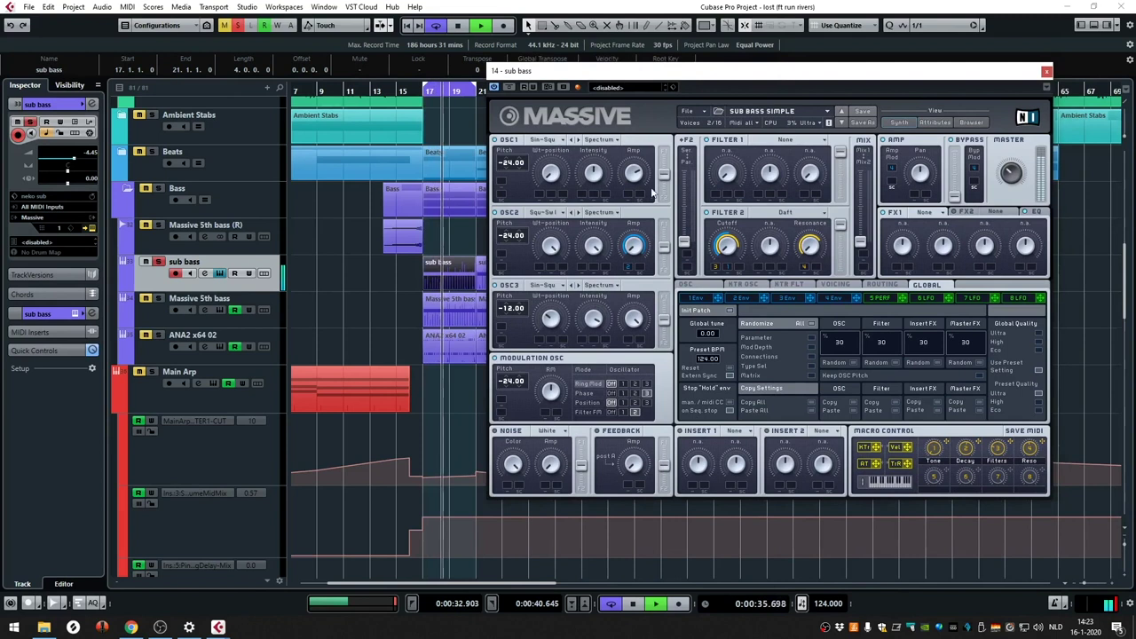
- Open the MixConsole and examine the FabFilter Pro-Q 2 curve on the sub bass channel's second insert
key(F3)
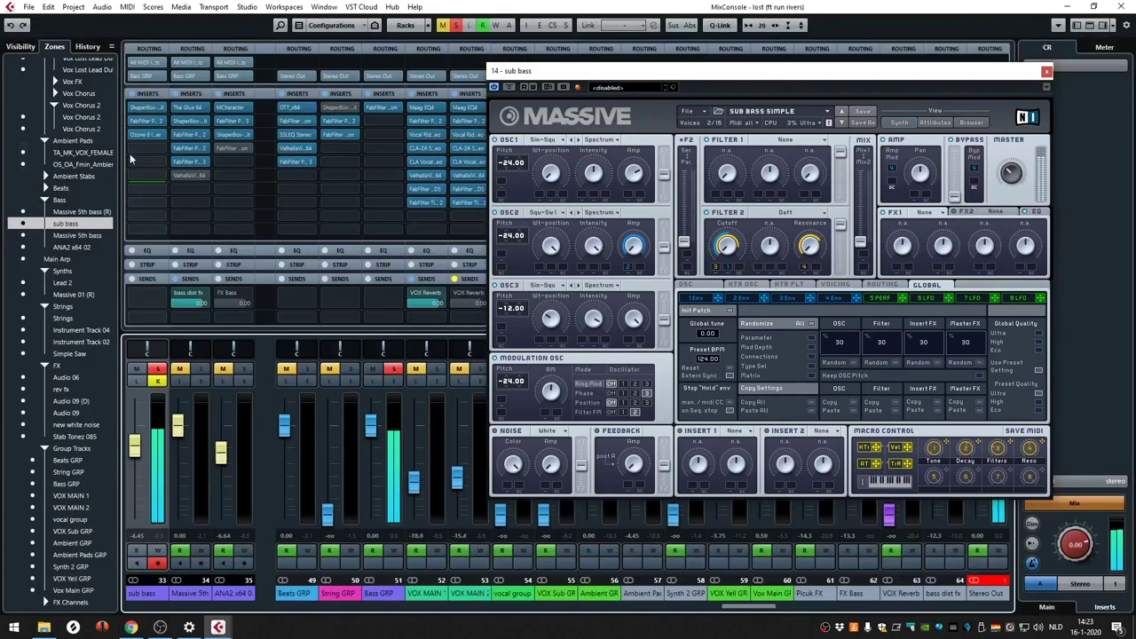
click(144, 124)
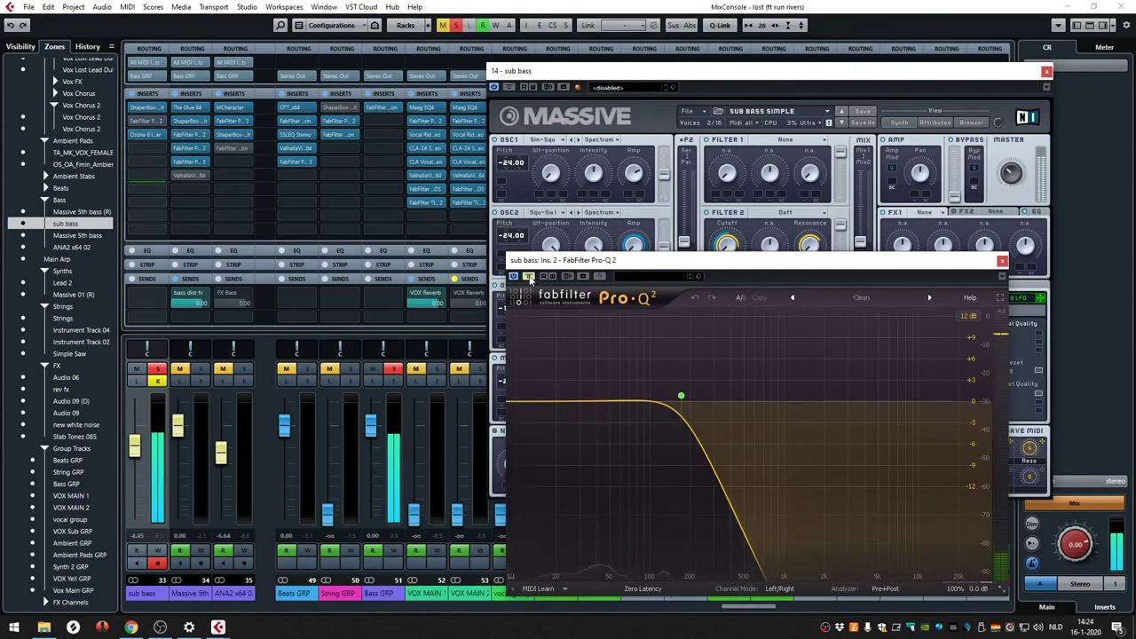
key(space)
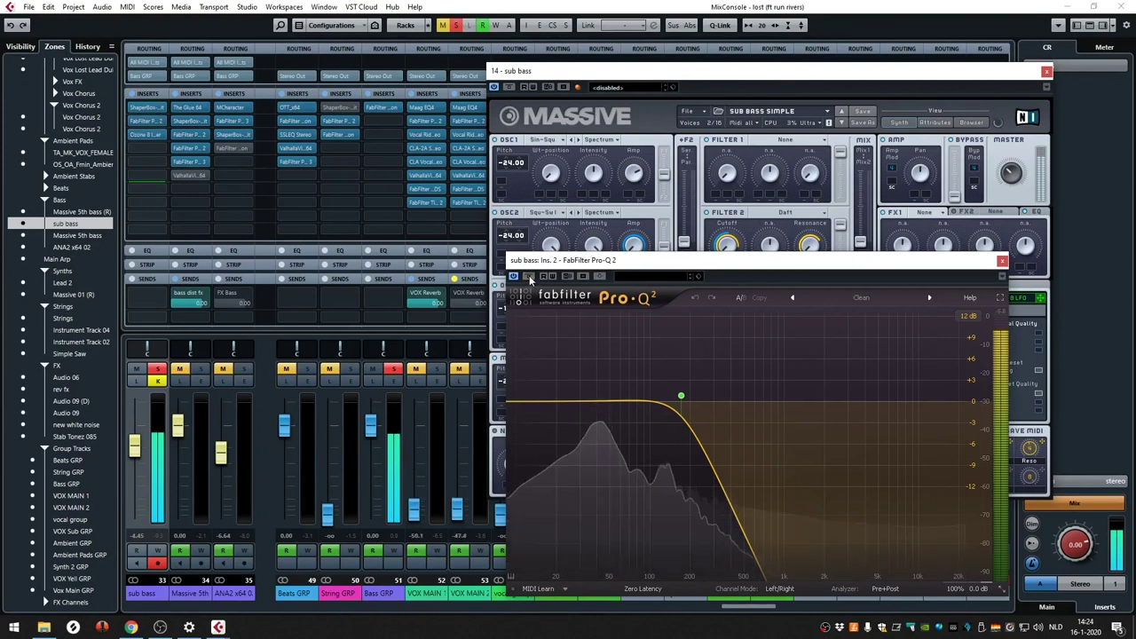
- Open the sub bass's Ozone 8 Imager and raise the stereo widths of Band 1, to -10,1, and Band 2
click(147, 134)
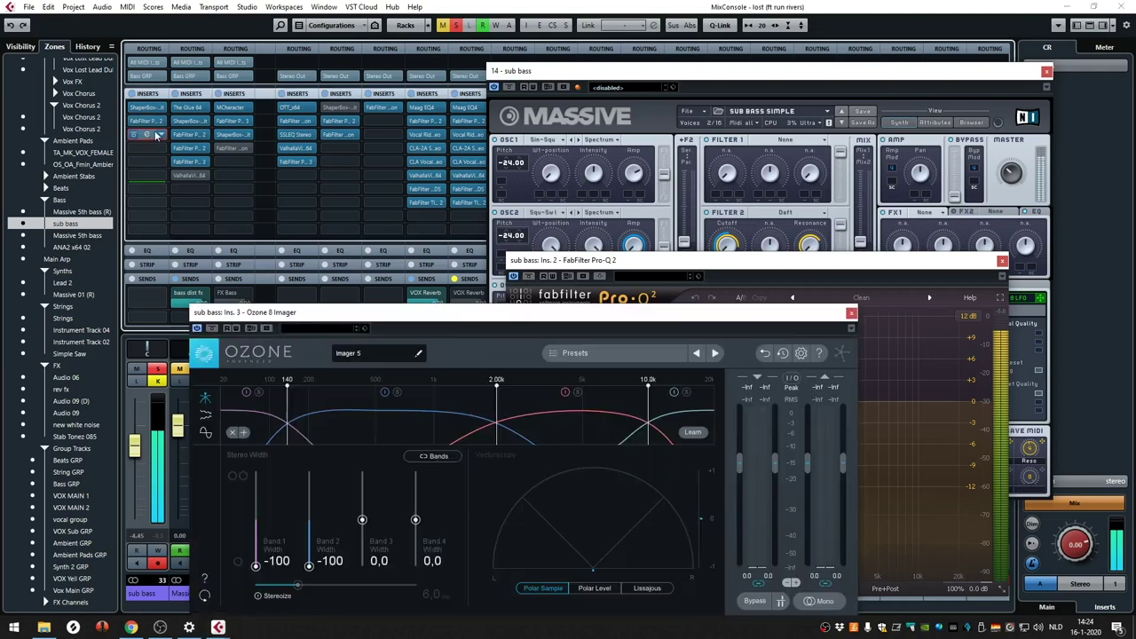
drag(444, 298, 479, 126)
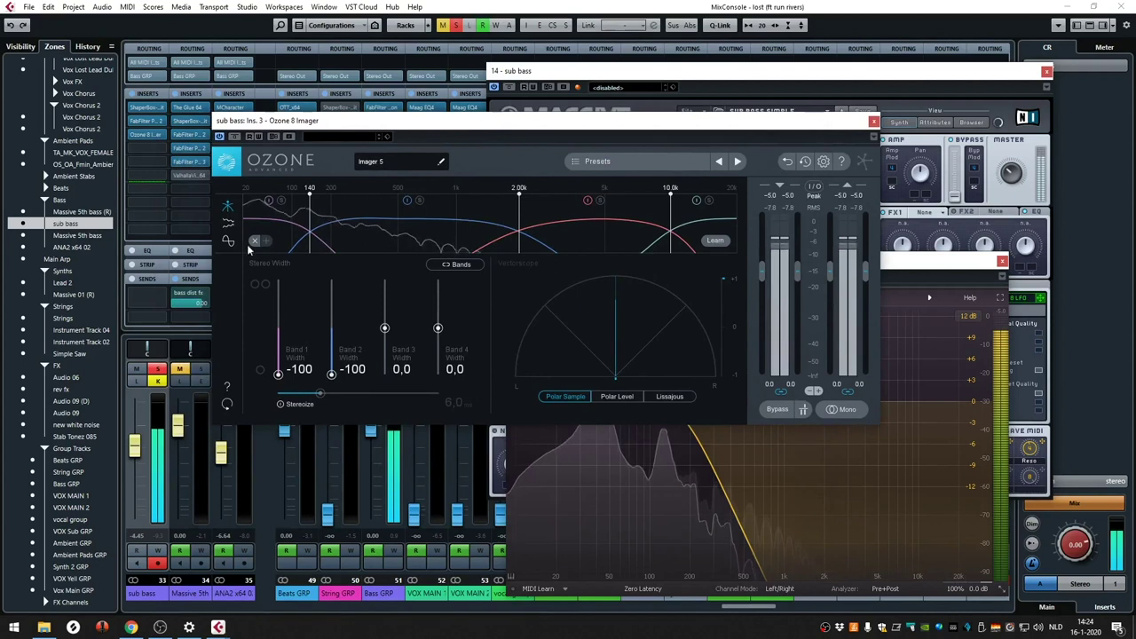
click(279, 333)
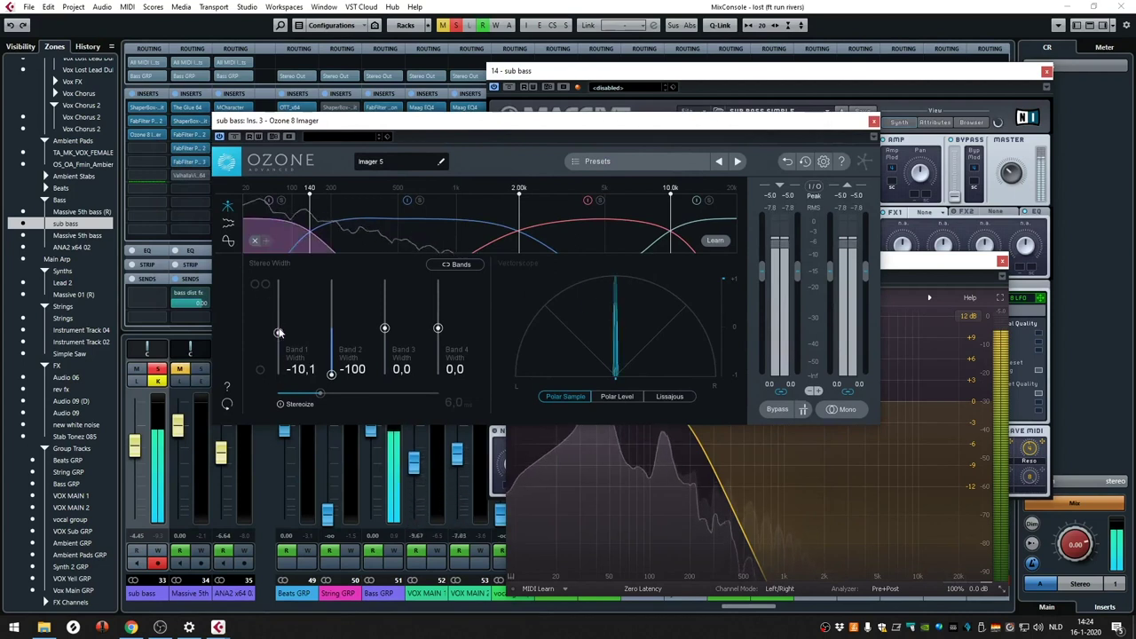
click(333, 338)
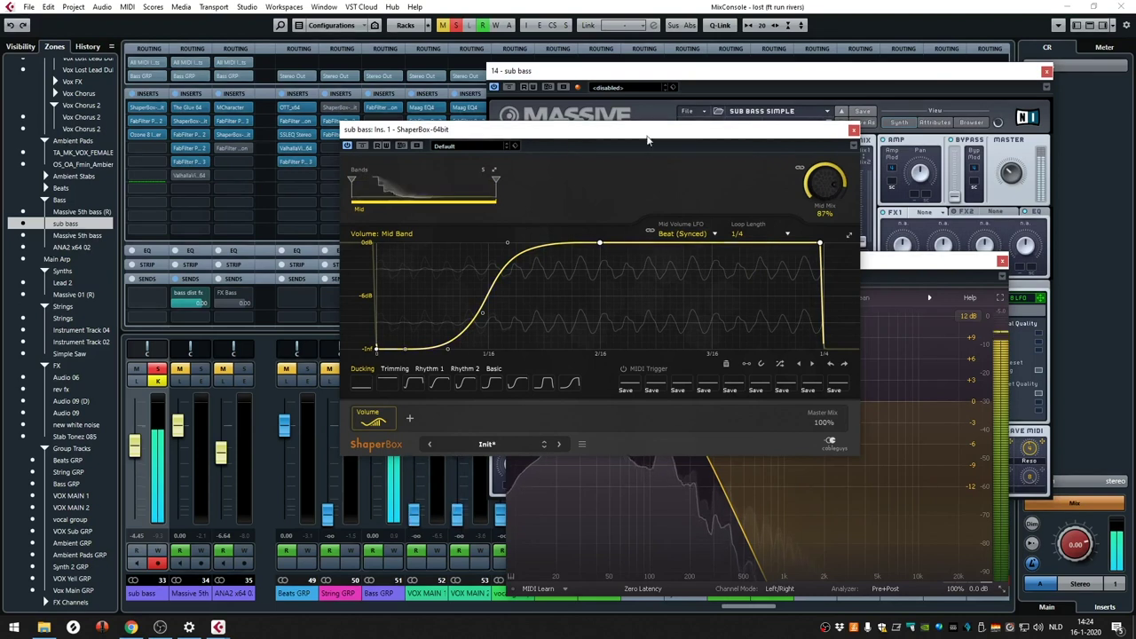
- Close the sub bass plug-in windows and the MixConsole to return to the project's track arrangement
click(1046, 71)
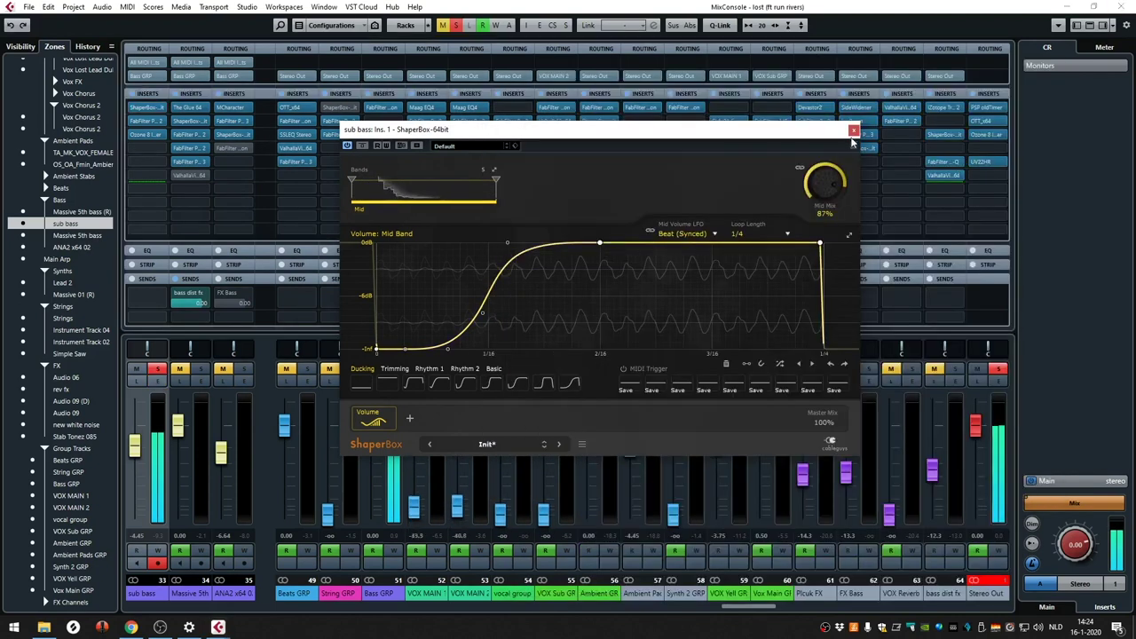
click(1002, 262)
click(1117, 6)
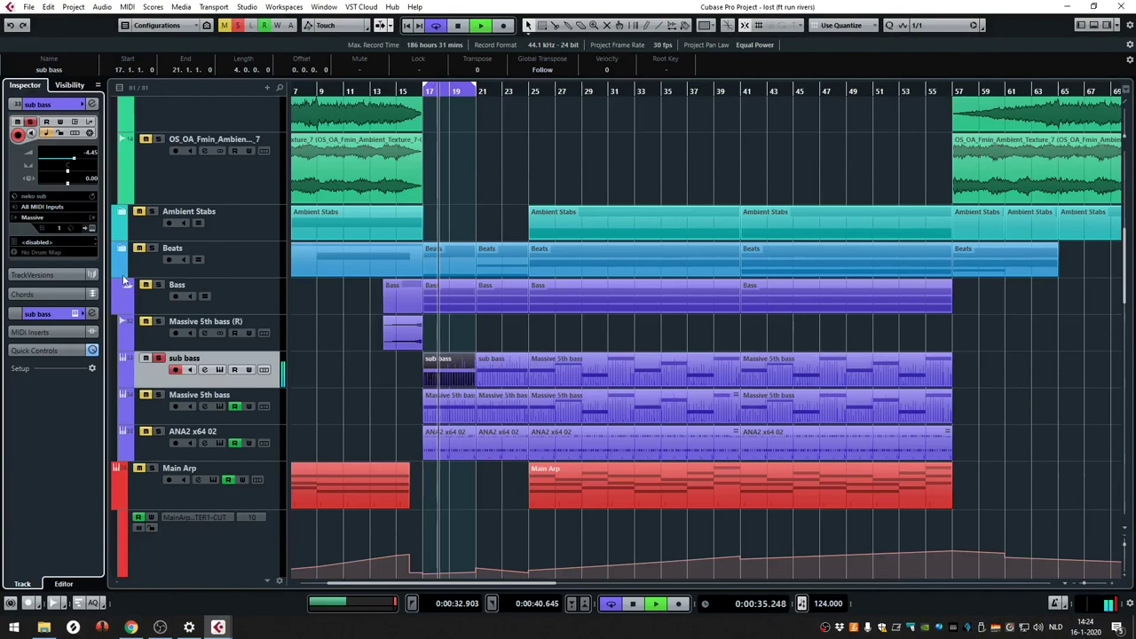
scroll(186, 280, down, 1)
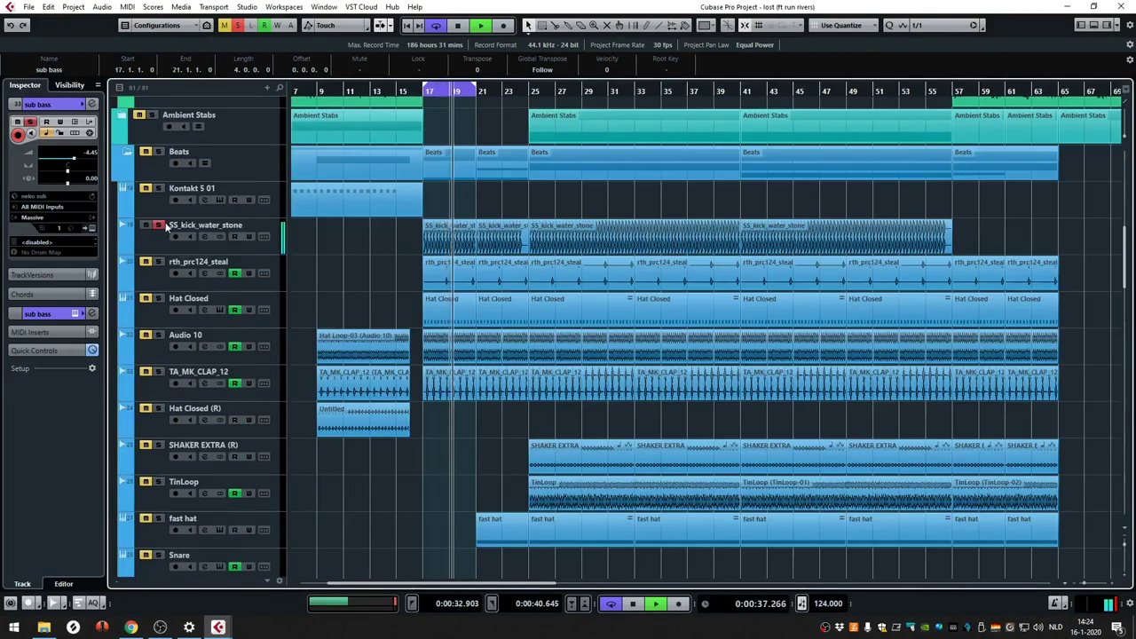
- Stop playback, solo the Massive 5th bass track together with the sub bass, and show its filter cutoff automation
scroll(324, 155, down, 3)
scroll(444, 185, down, 12)
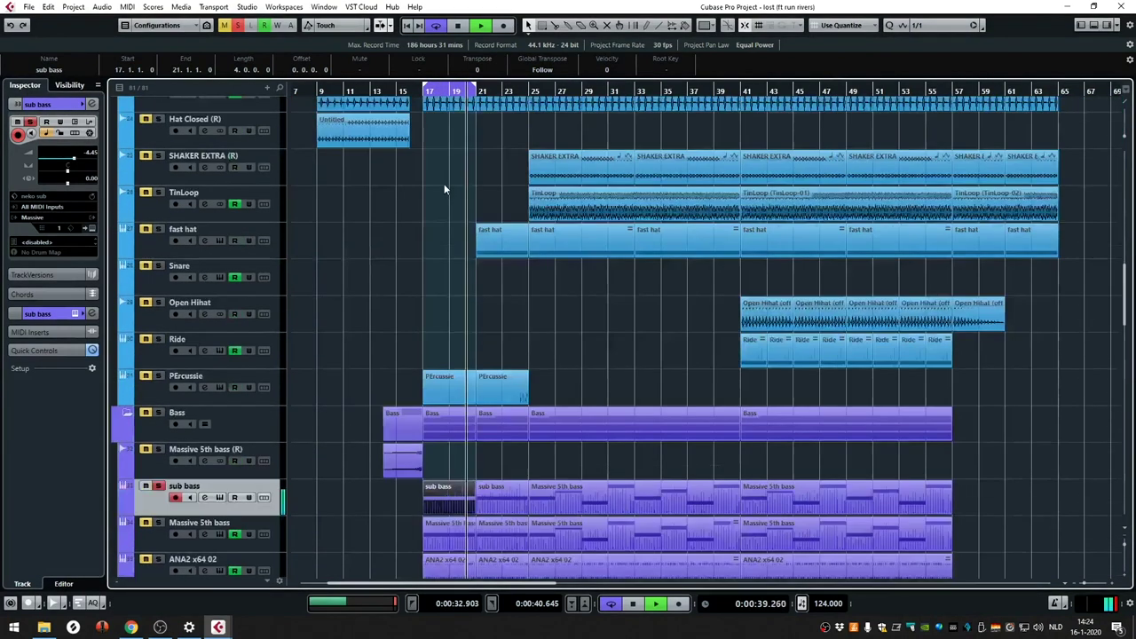
key(space)
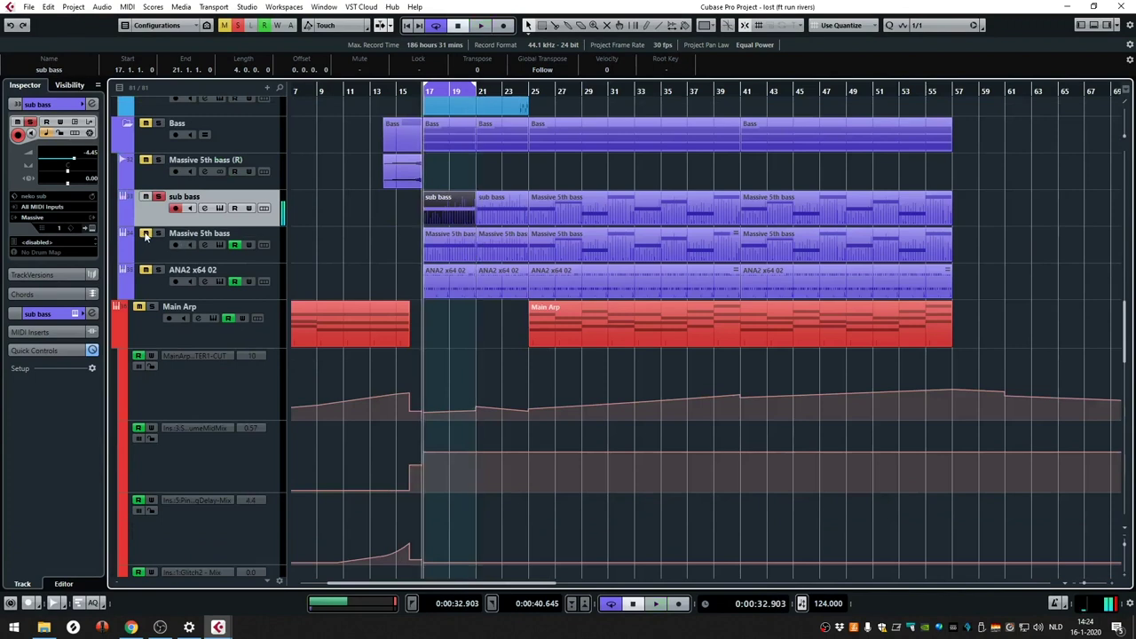
click(147, 236)
click(125, 259)
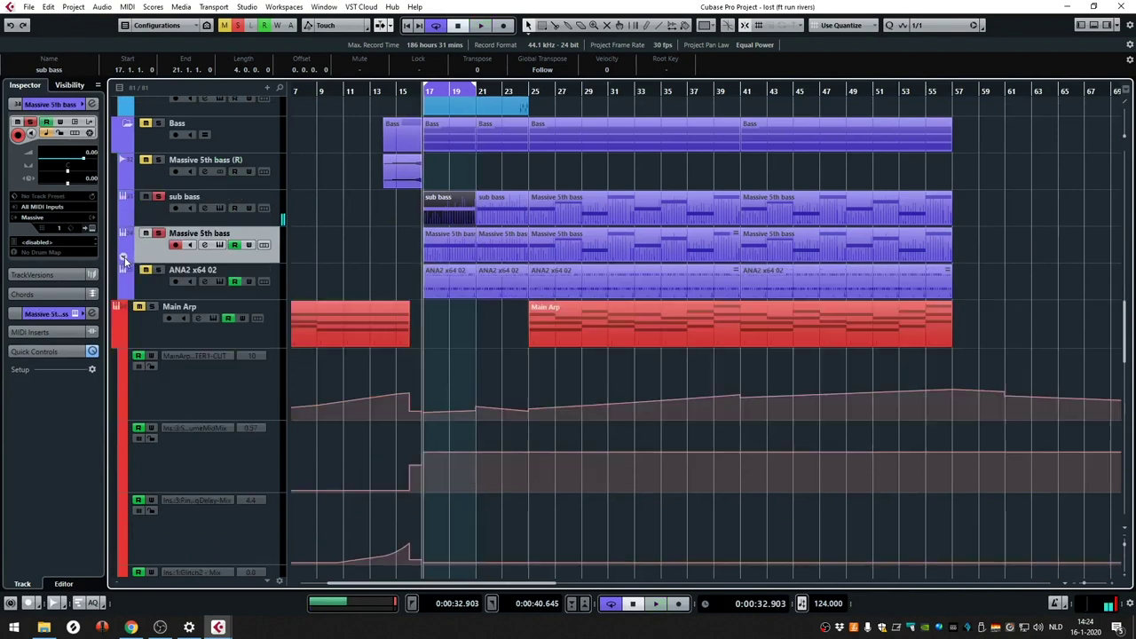
- Open the Massive instrument on the Massive 5th bass track, examine its patch during playback, and close it
click(93, 228)
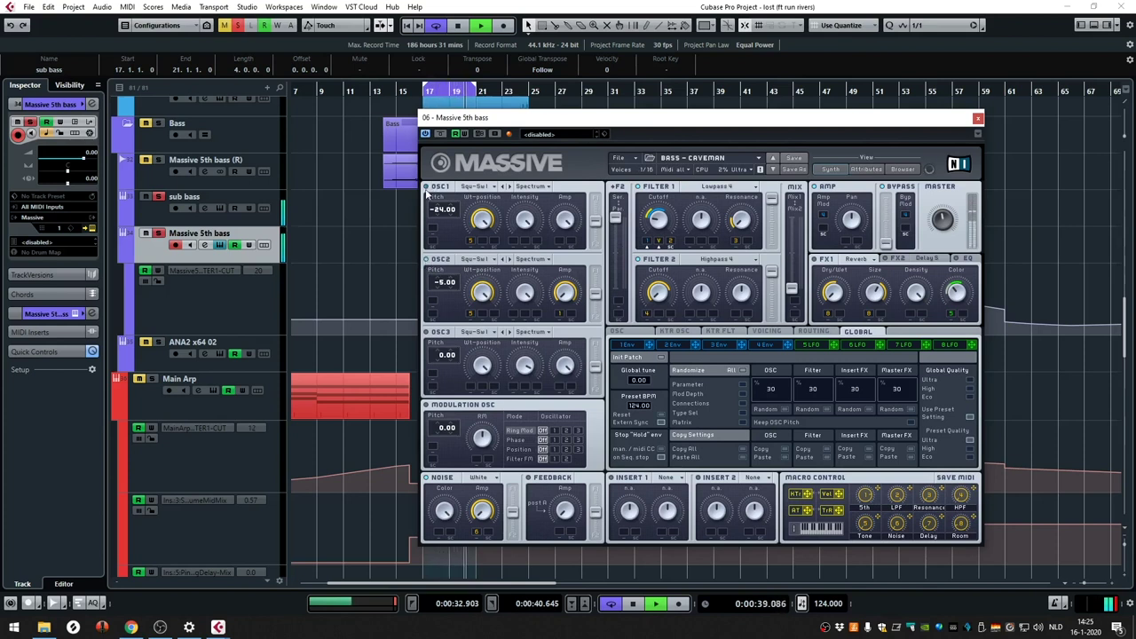
click(976, 119)
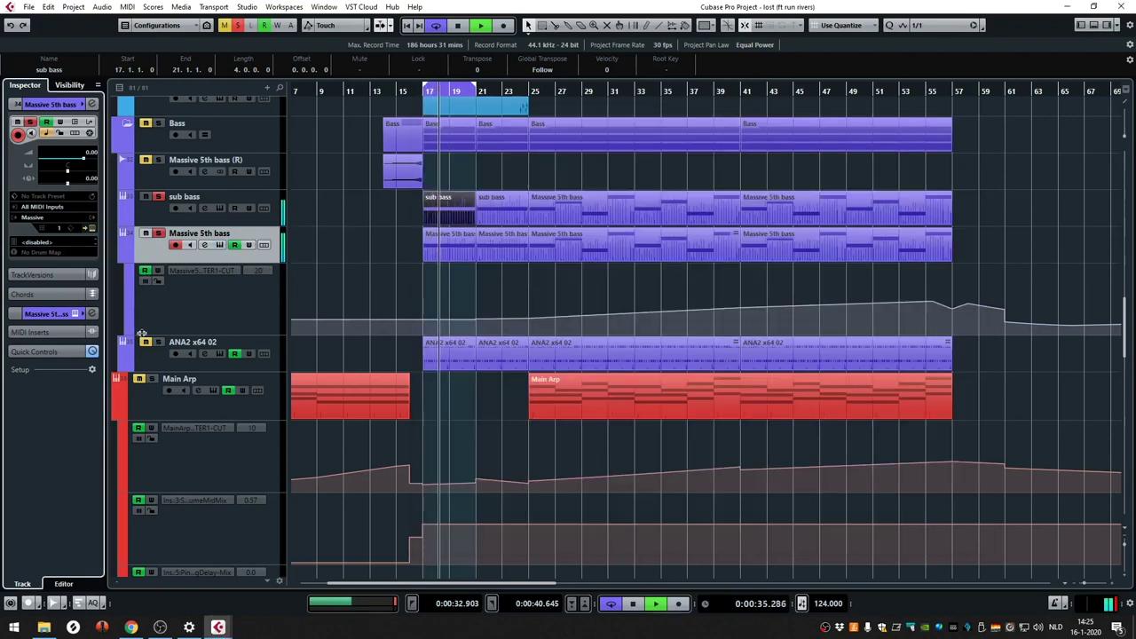
key(space)
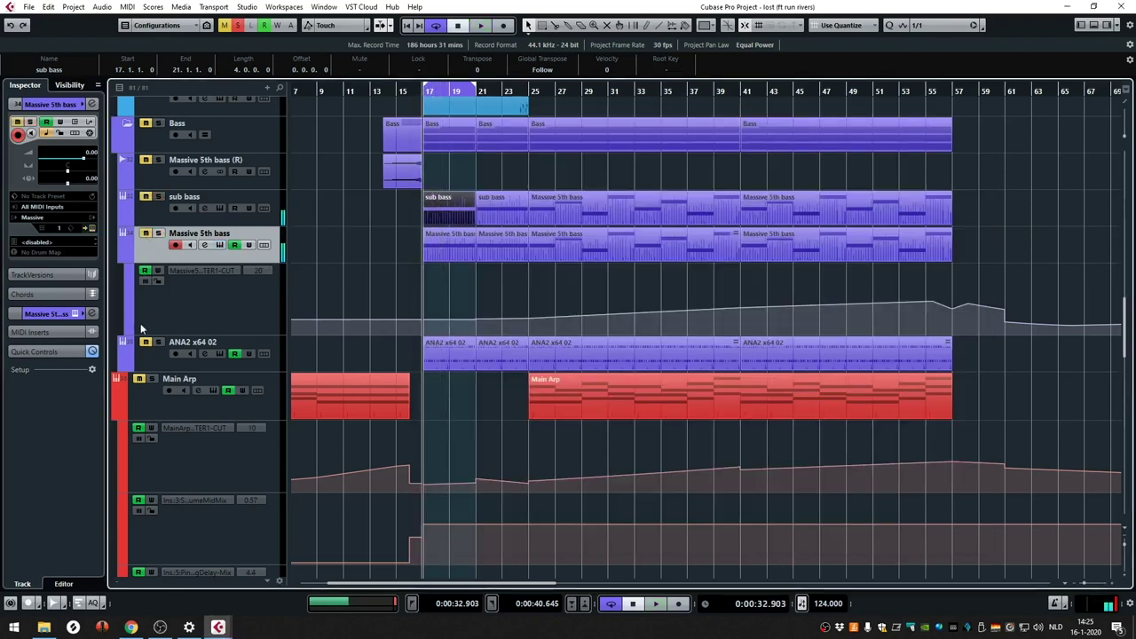
- Start playback and solo the ANA2 x64 02 track, leaving it selected
key(space)
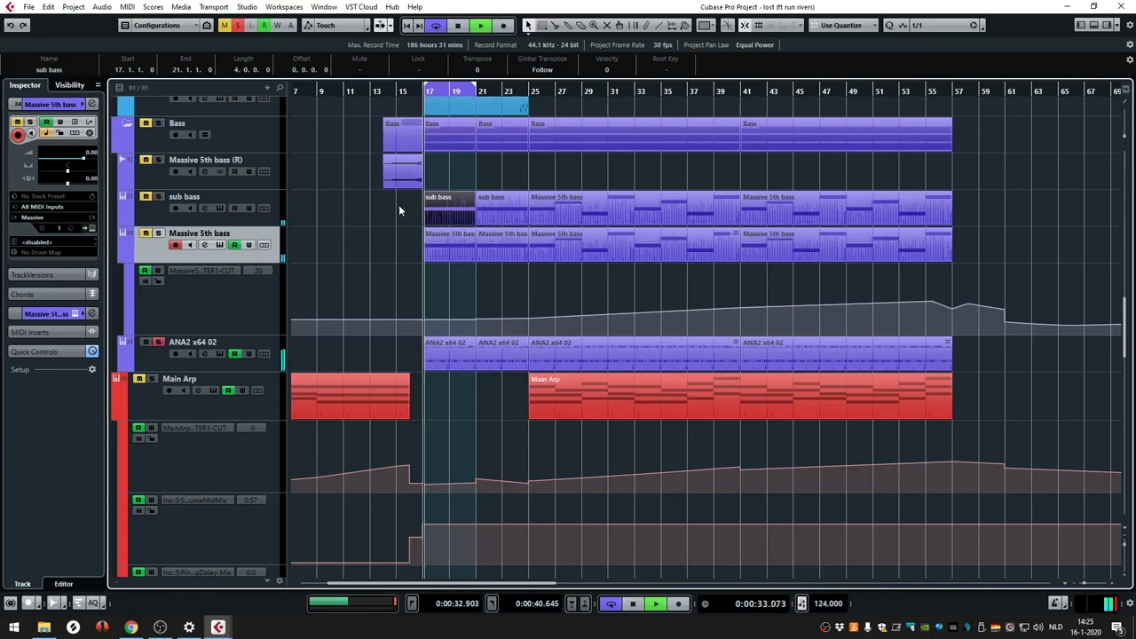
click(199, 352)
click(122, 368)
click(123, 368)
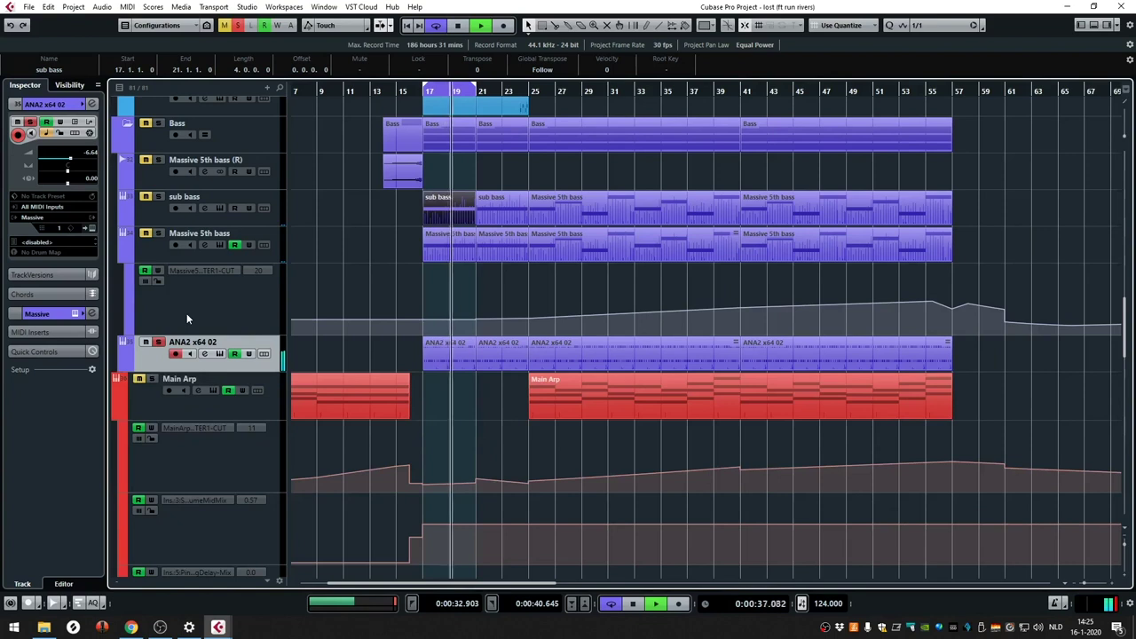
- Examine MCharacter on ANA2 x64 02's first insert and compare the sound with all inserts bypassed and active
click(93, 104)
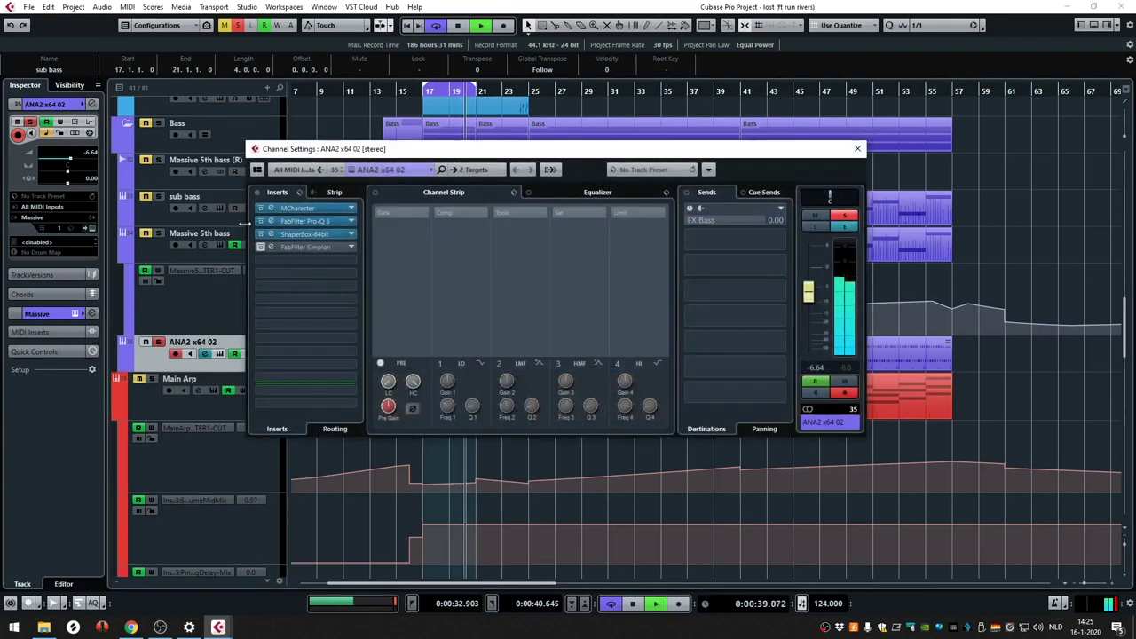
click(300, 208)
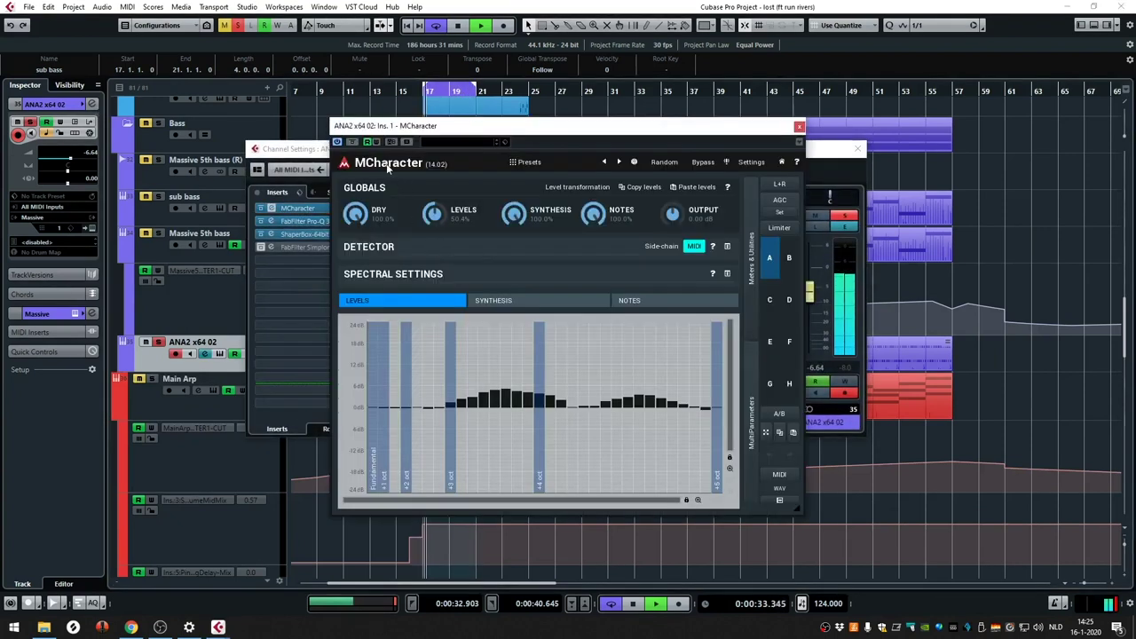
click(798, 127)
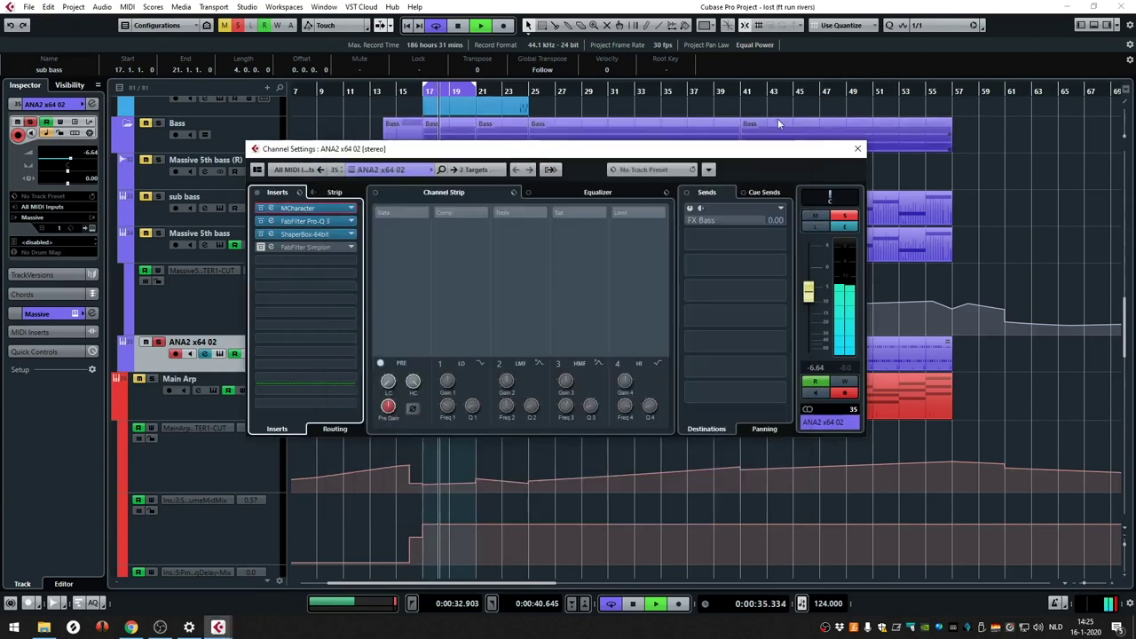
click(258, 194)
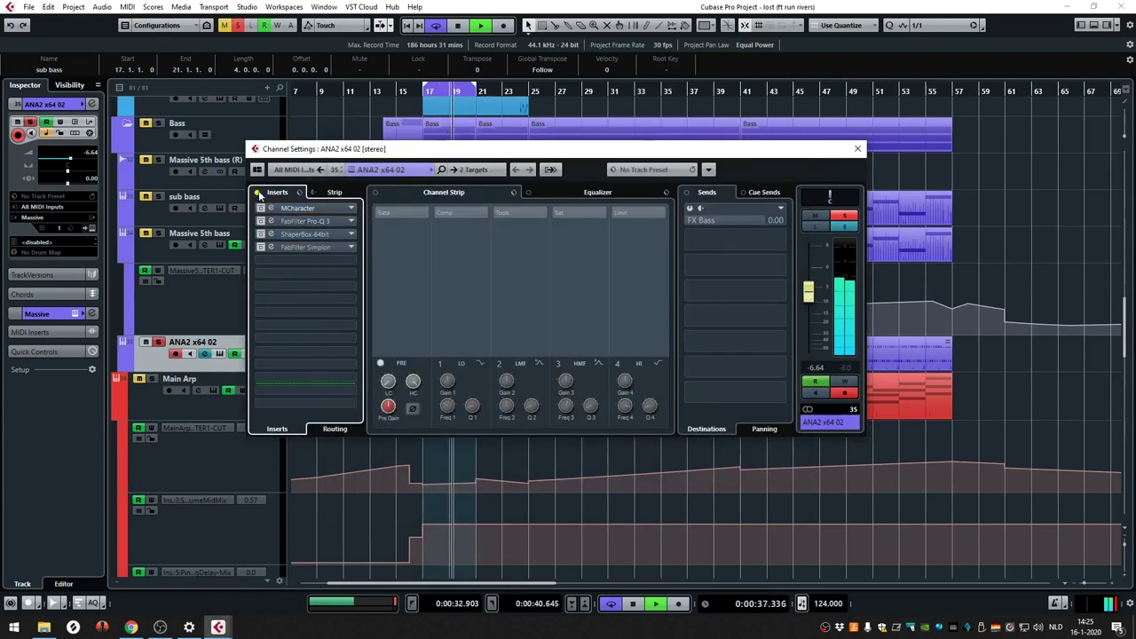
click(259, 193)
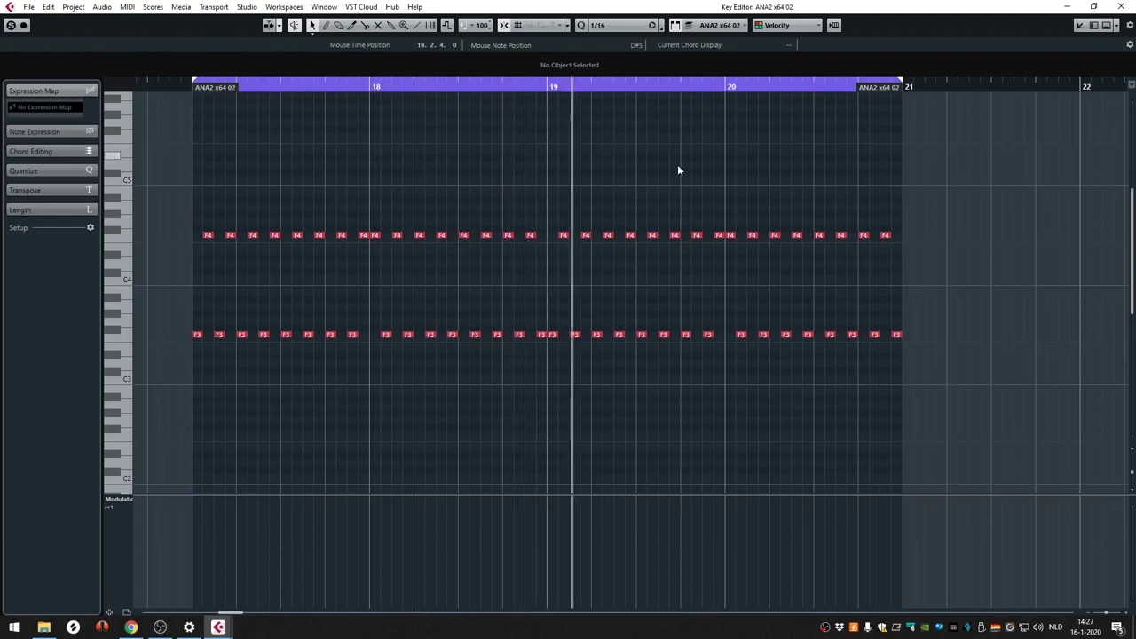
- Close the ANA2 x64 02 part's Key Editor and return from the bass tracks to the Beats tracks
click(1121, 6)
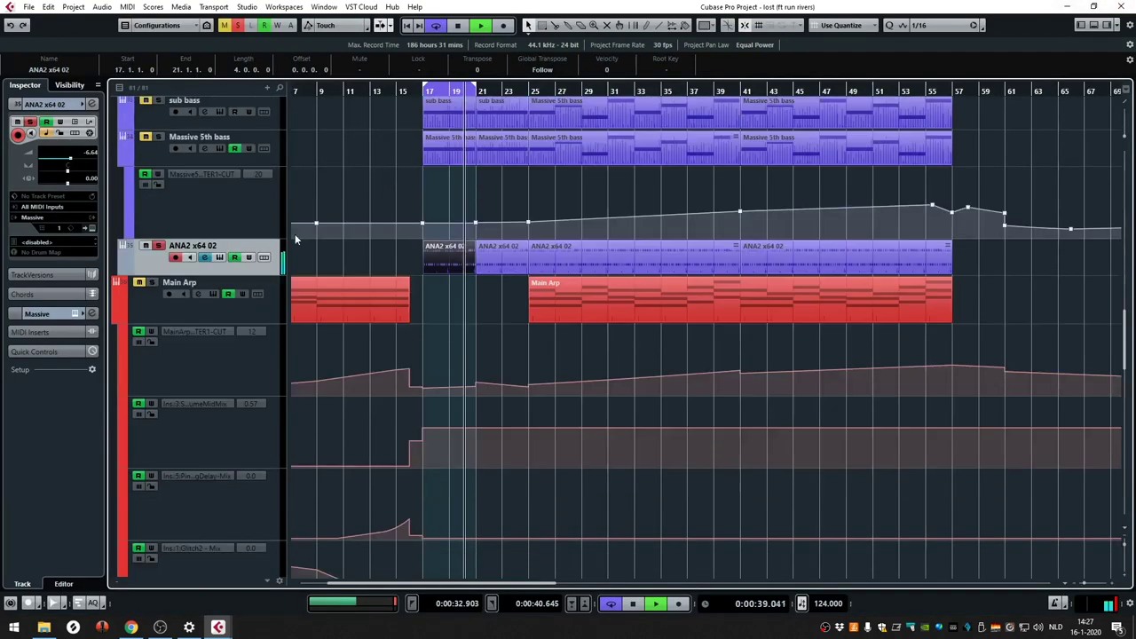
scroll(295, 234, up, 5)
scroll(269, 241, down, 3)
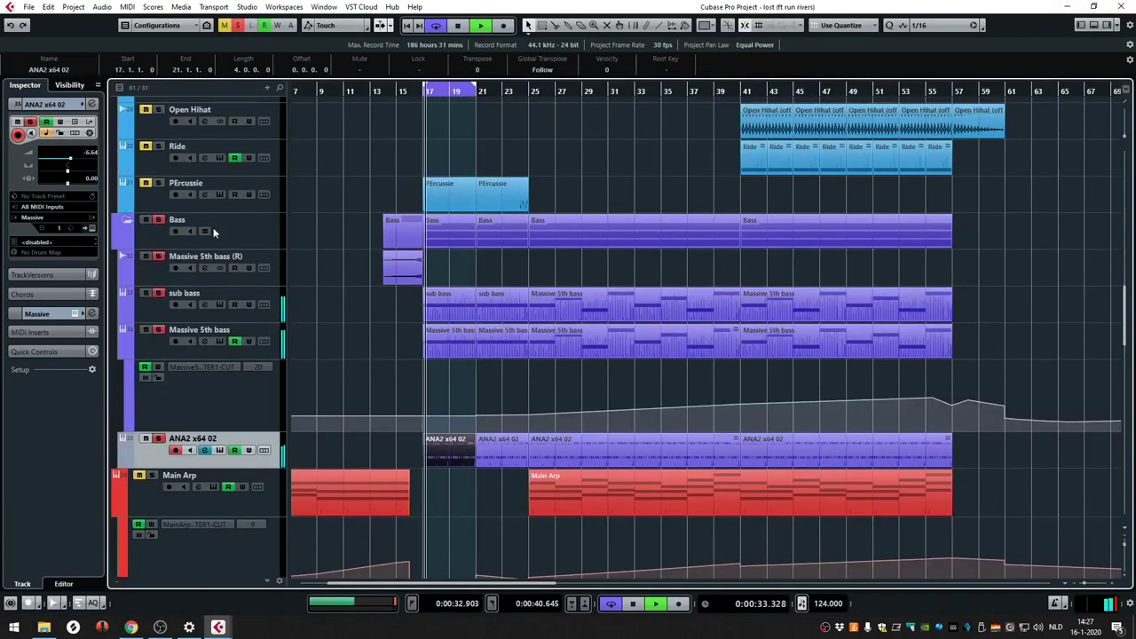
scroll(530, 237, up, 5)
scroll(530, 237, up, 10)
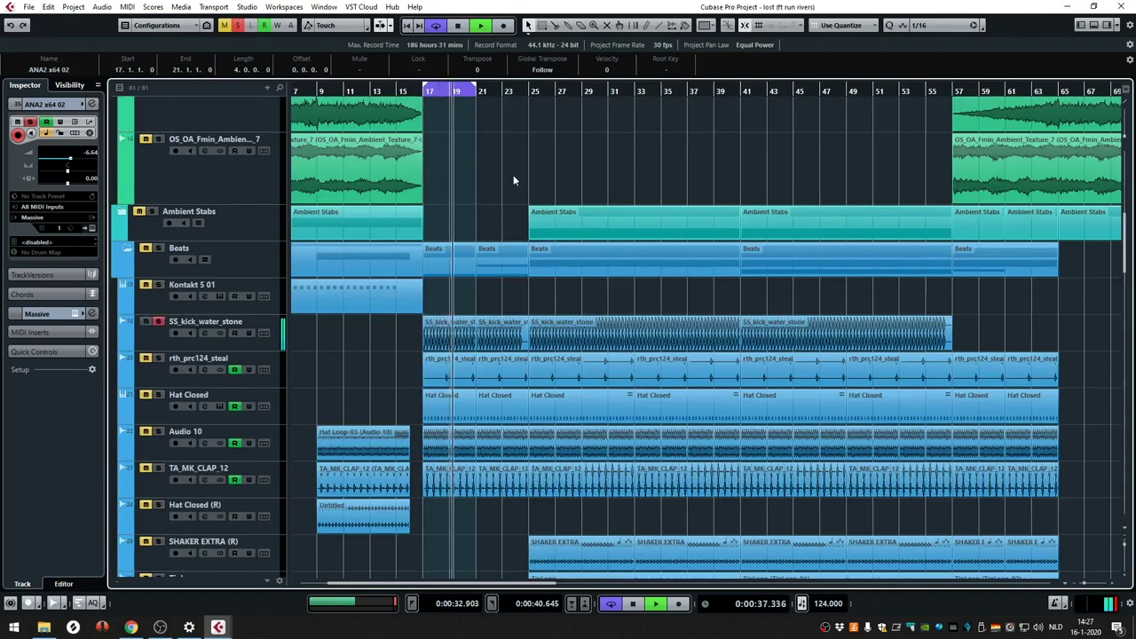
scroll(494, 210, down, 4)
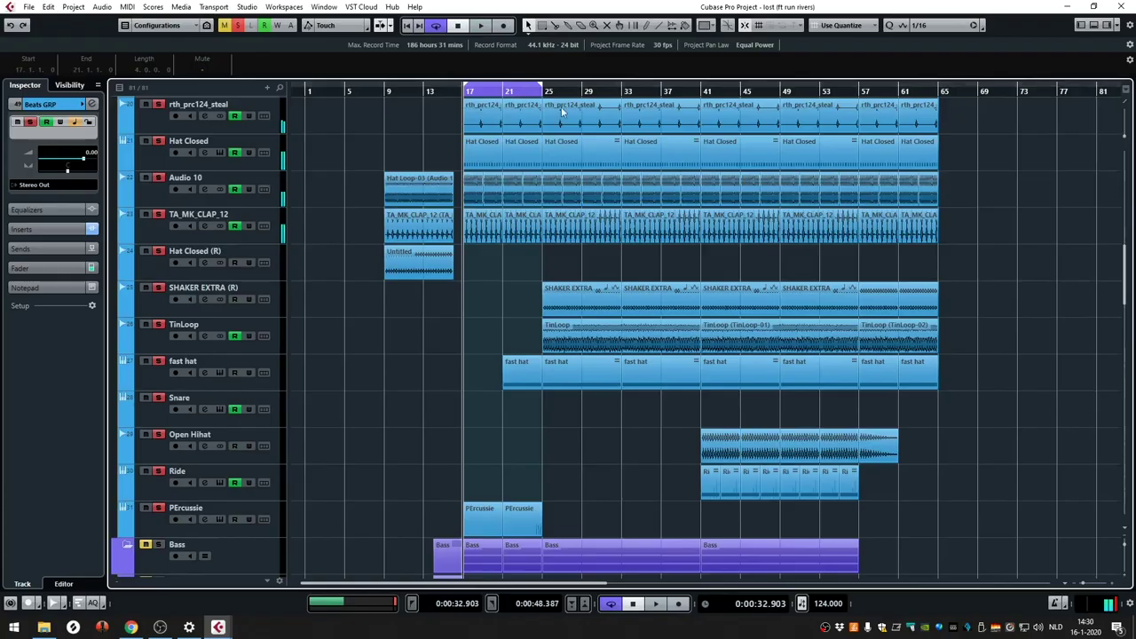
- Set the loop range to the rth_prc124_steal event starting at bar 25 and start playback
click(556, 119)
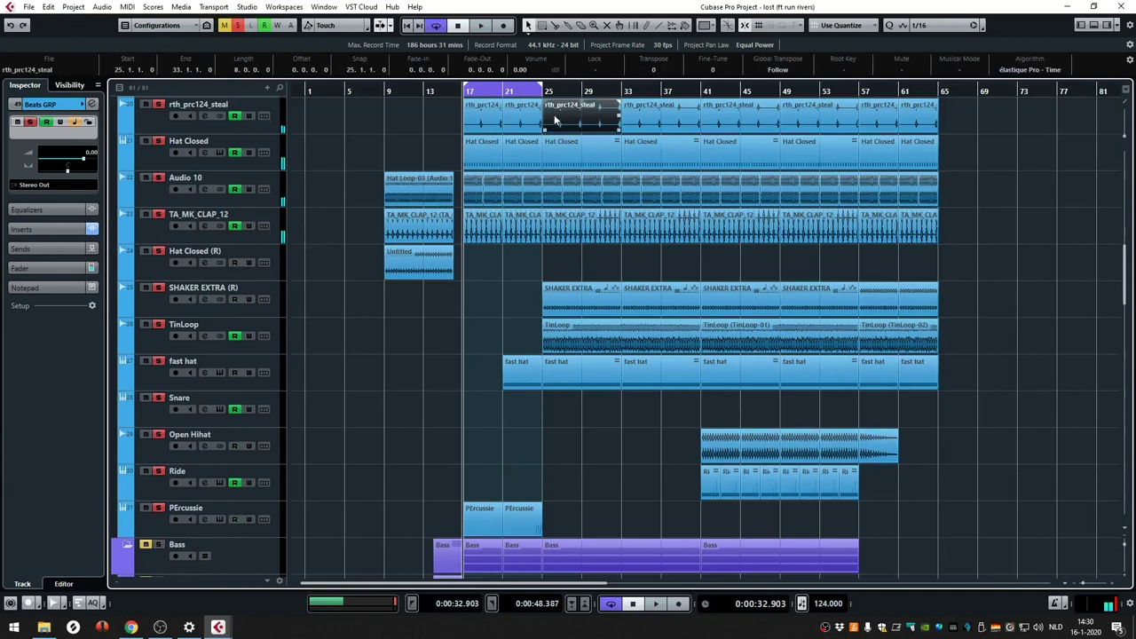
key(p)
key(space)
scroll(625, 251, up, 5)
scroll(173, 228, down, 2)
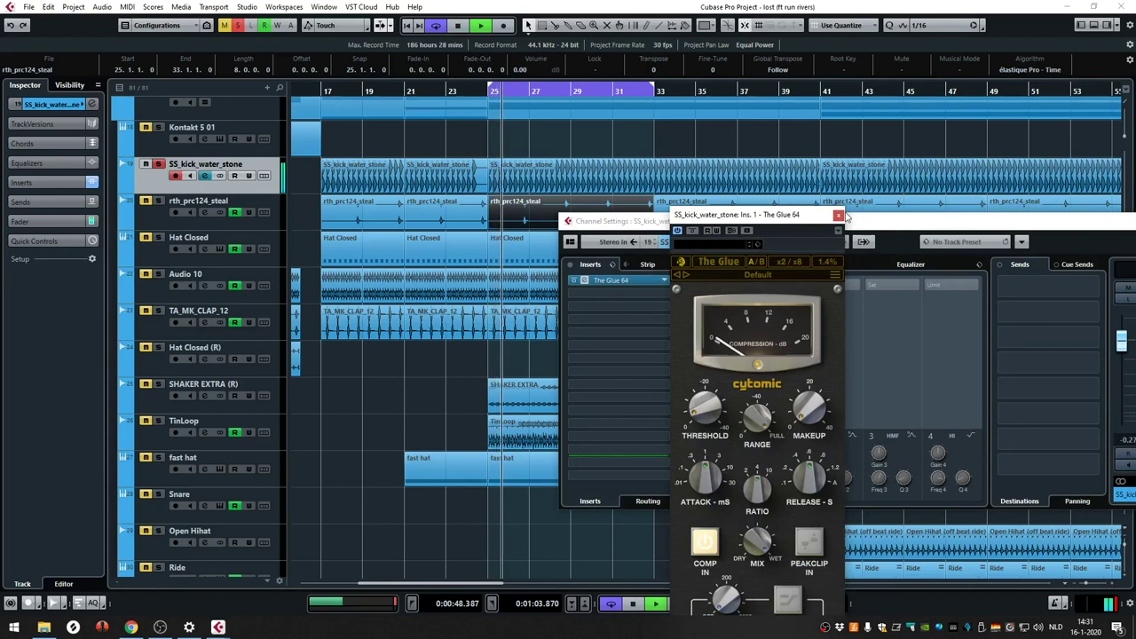
- Close the kick's The Glue compressor and select the Hat Closed part starting at bar 25
click(125, 241)
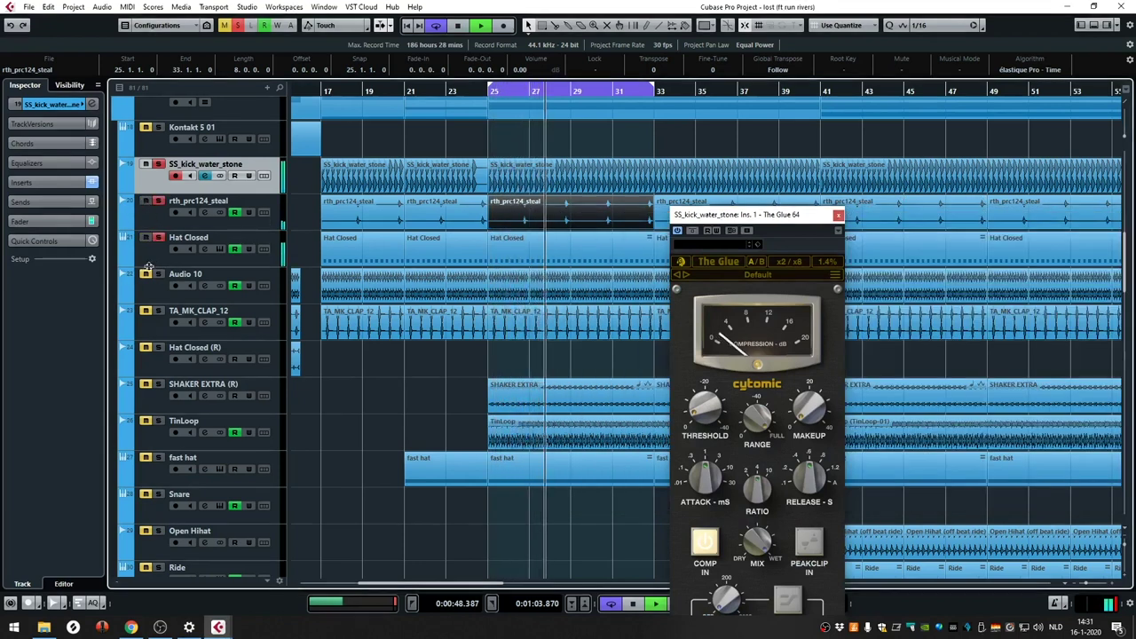
click(838, 219)
click(532, 253)
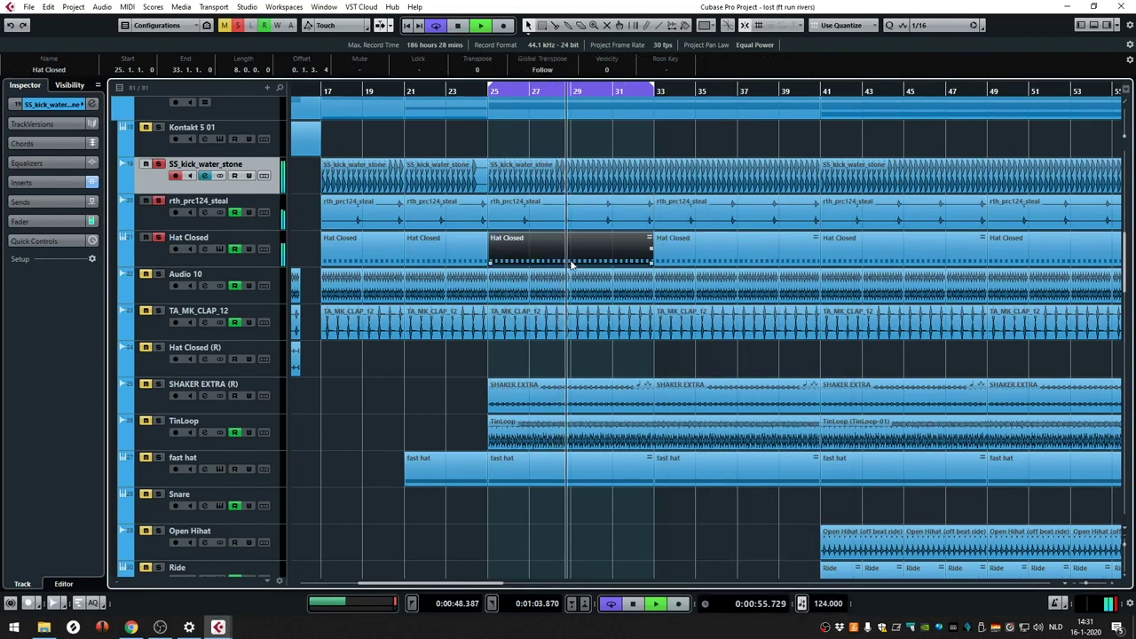
- Open the Battery instrument of the Hat Closed track and position its window clear of the track list
click(151, 259)
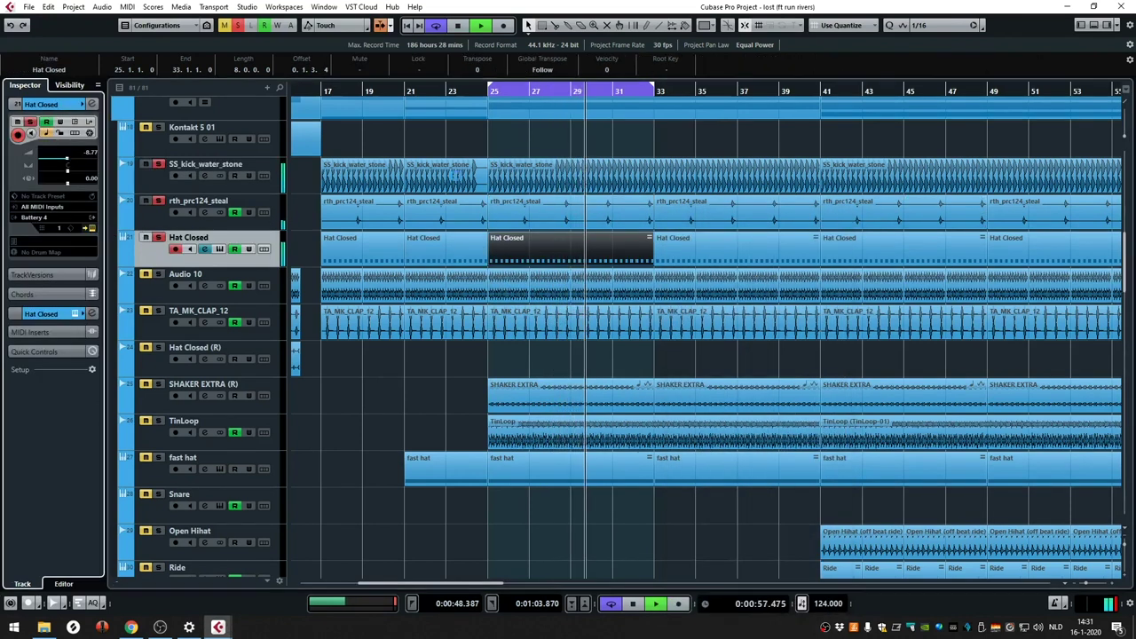
click(92, 228)
drag(677, 222, 592, 148)
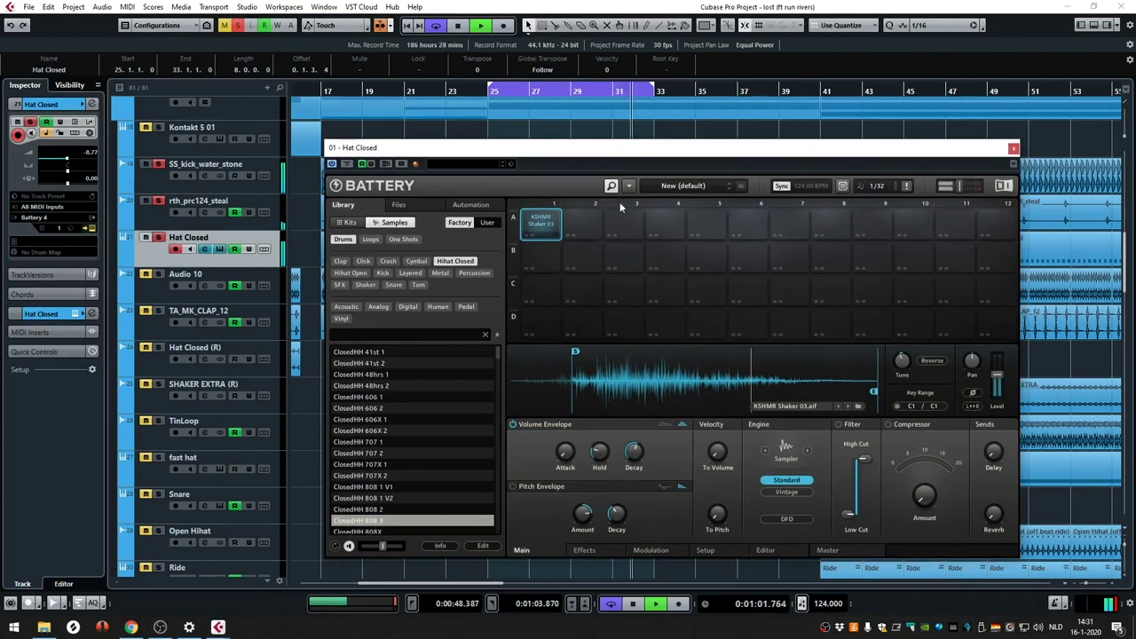
drag(403, 151, 425, 144)
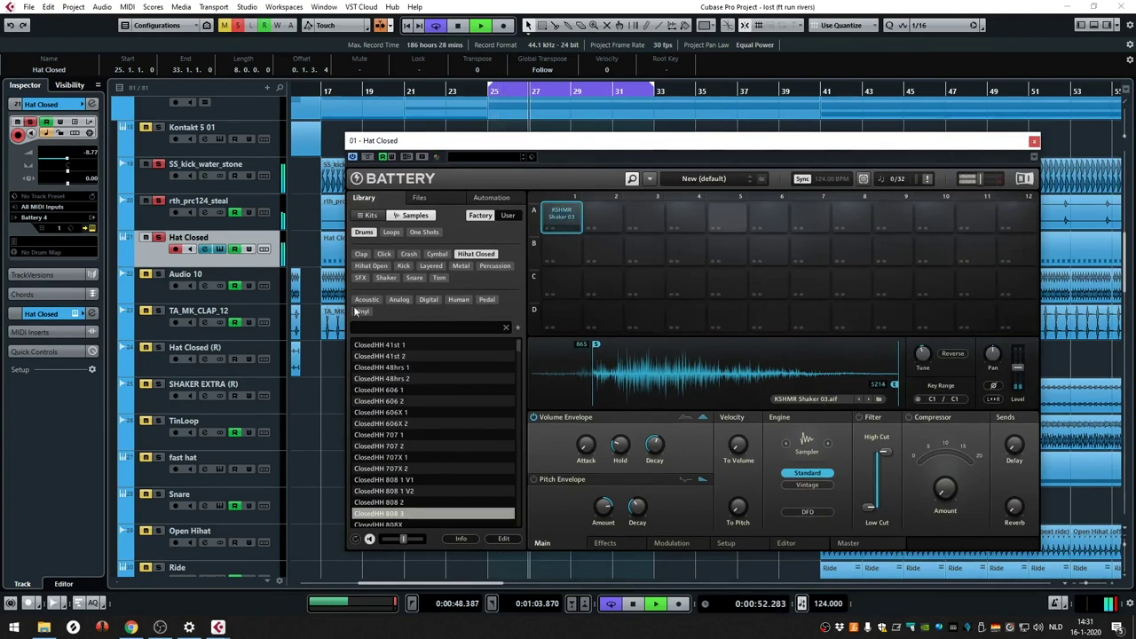
- Try ClosedHH 41st 2 and ClosedHH 808 1 V2 in Battery's cells beside KSHMR Shaker 03, and close the instrument
click(390, 367)
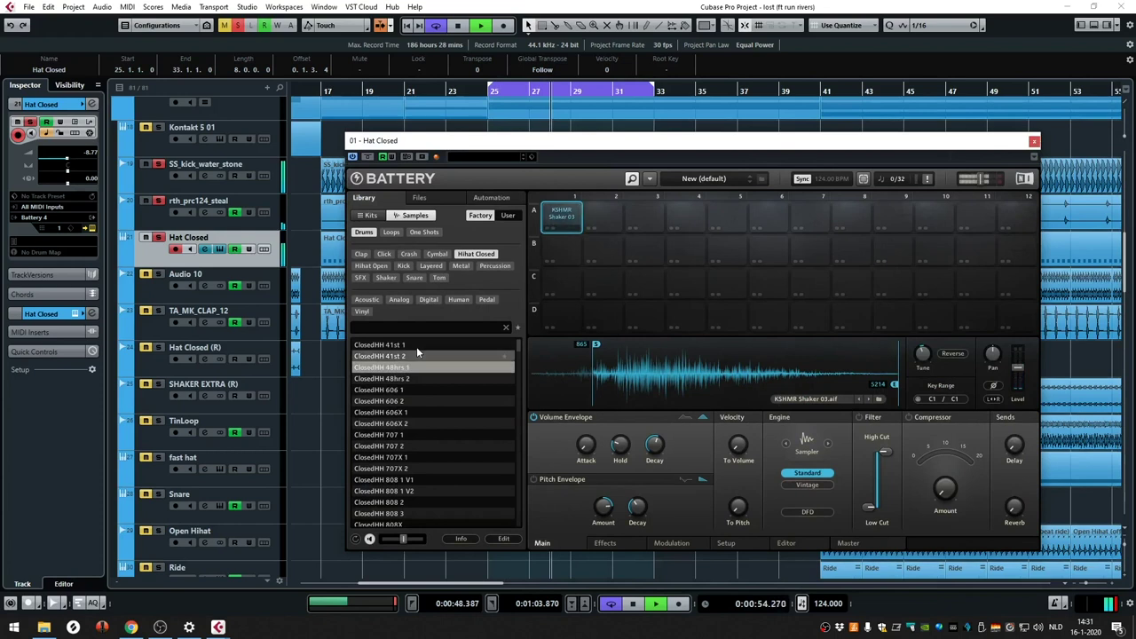
click(411, 355)
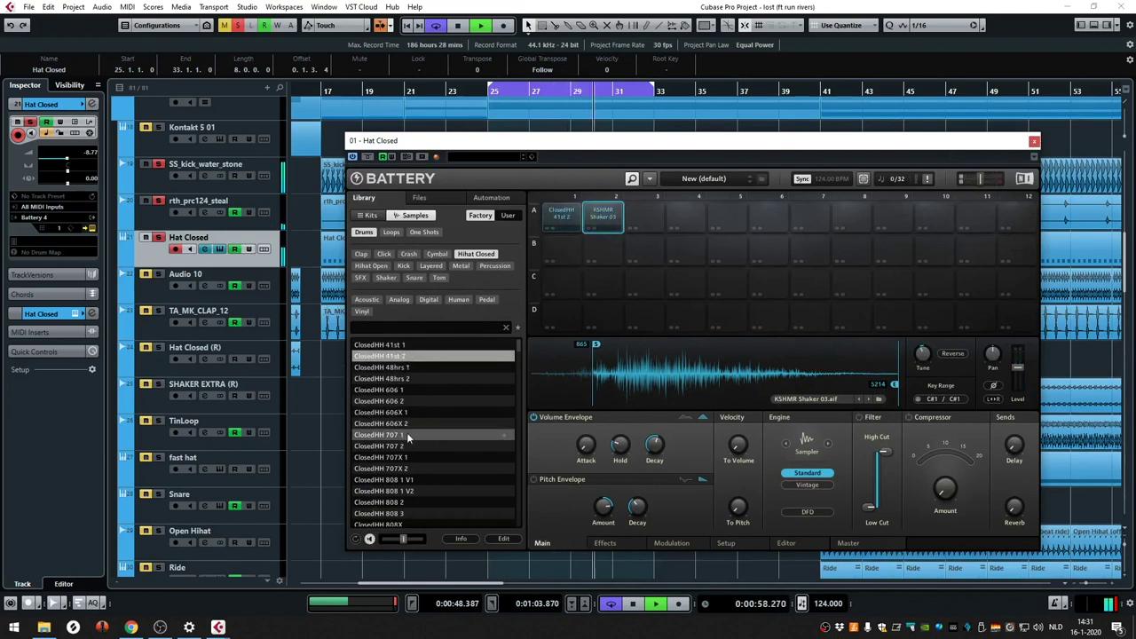
drag(388, 494, 561, 213)
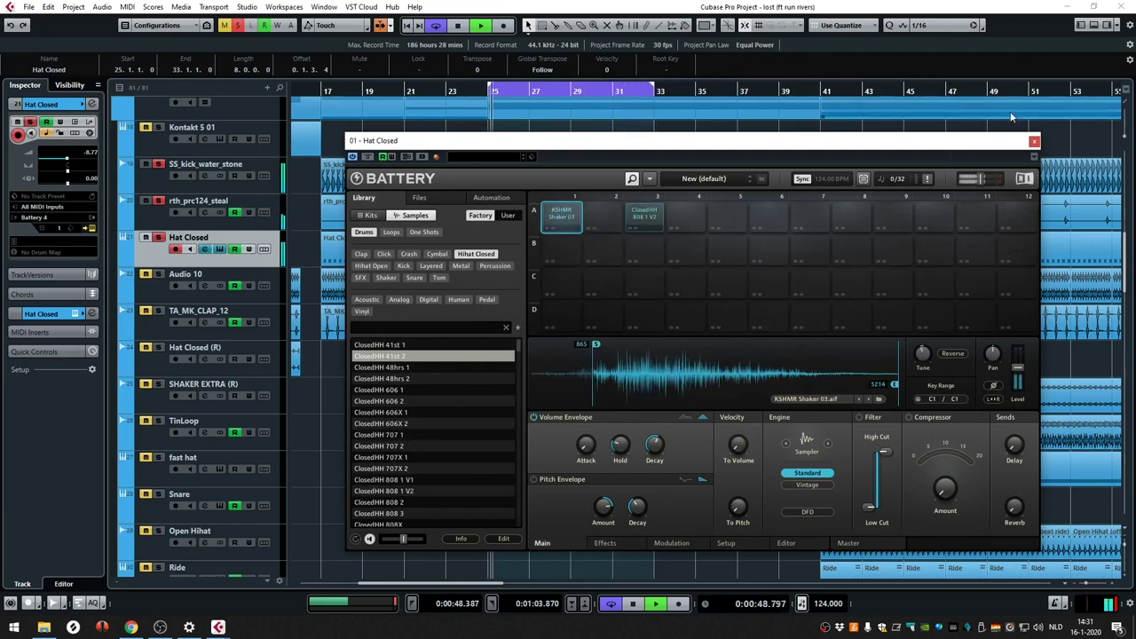
click(1034, 142)
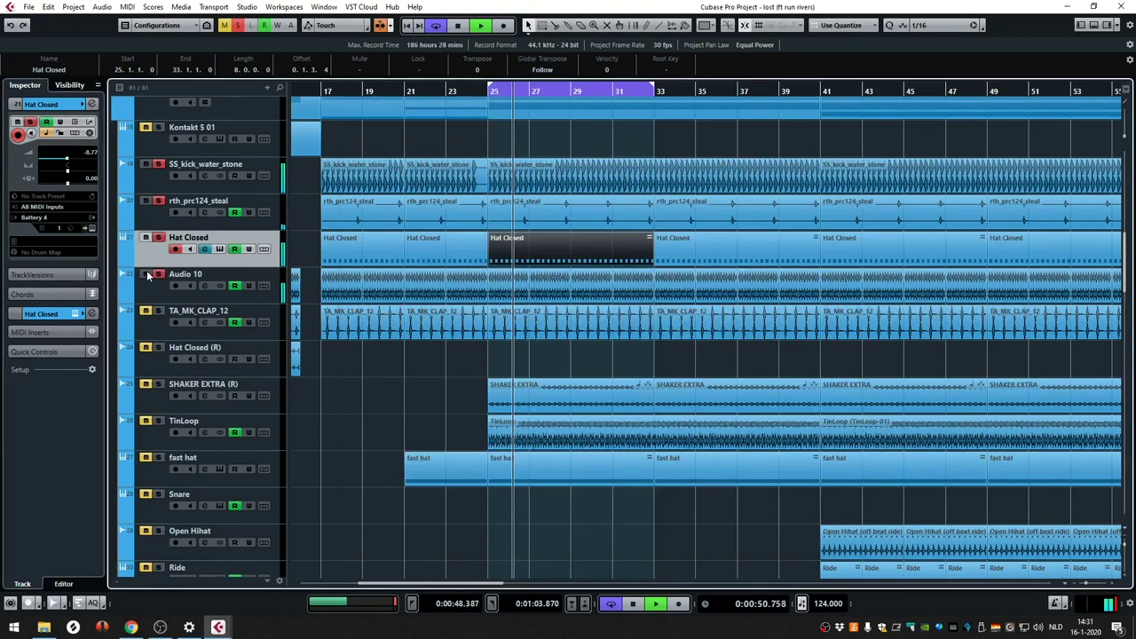
- Select the Audio 10 track and examine its Hat Loop-03 event at bar 27 in the Sample Editor
click(139, 298)
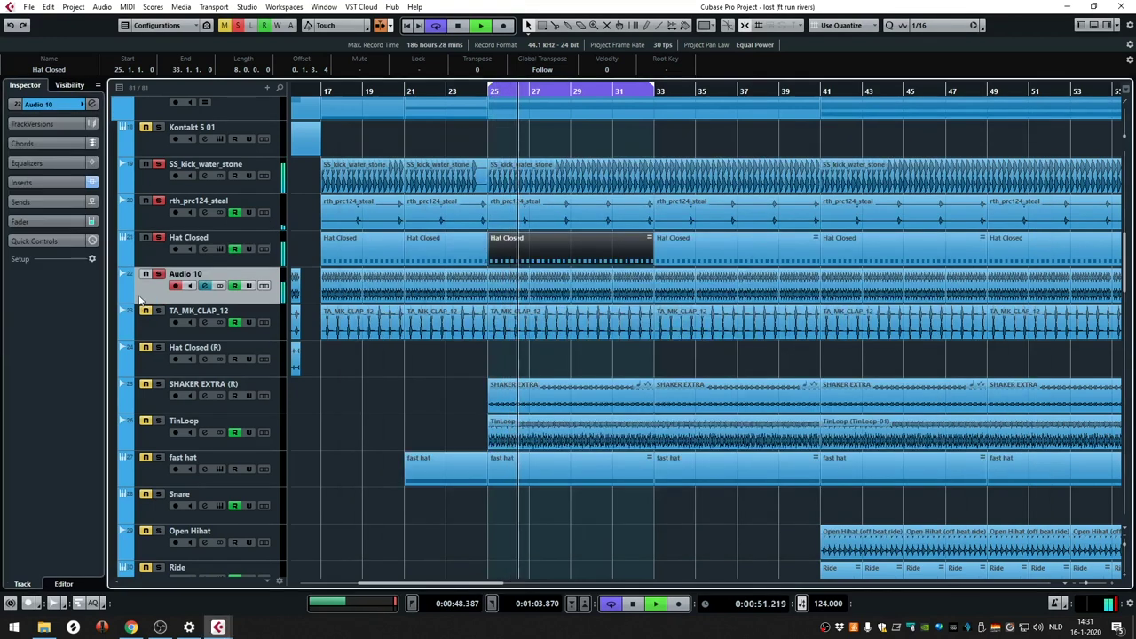
double_click(526, 280)
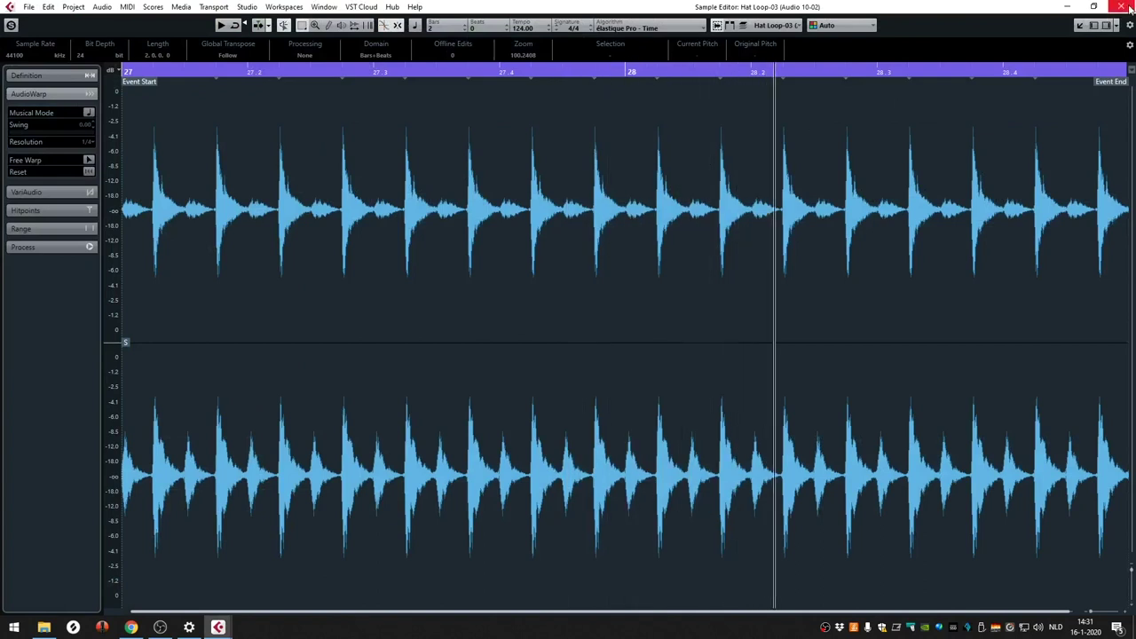
click(1121, 7)
- Open Audio 10's channel settings and examine the low-cut curve in FabFilter Pro-Q 2 on the first insert
click(83, 104)
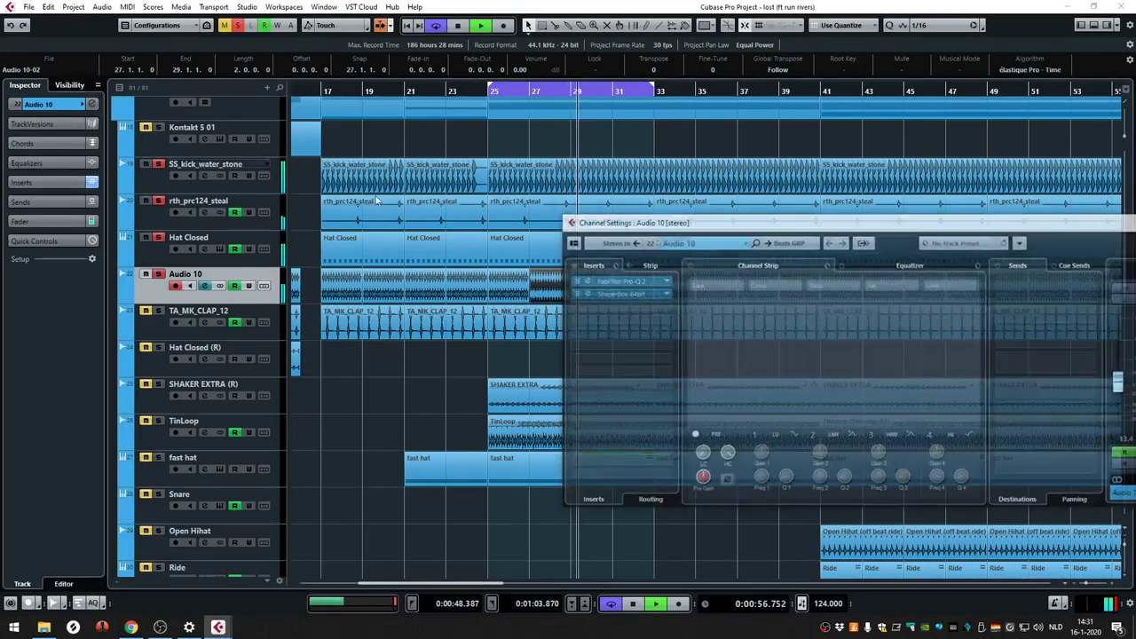
click(619, 280)
drag(684, 276, 466, 194)
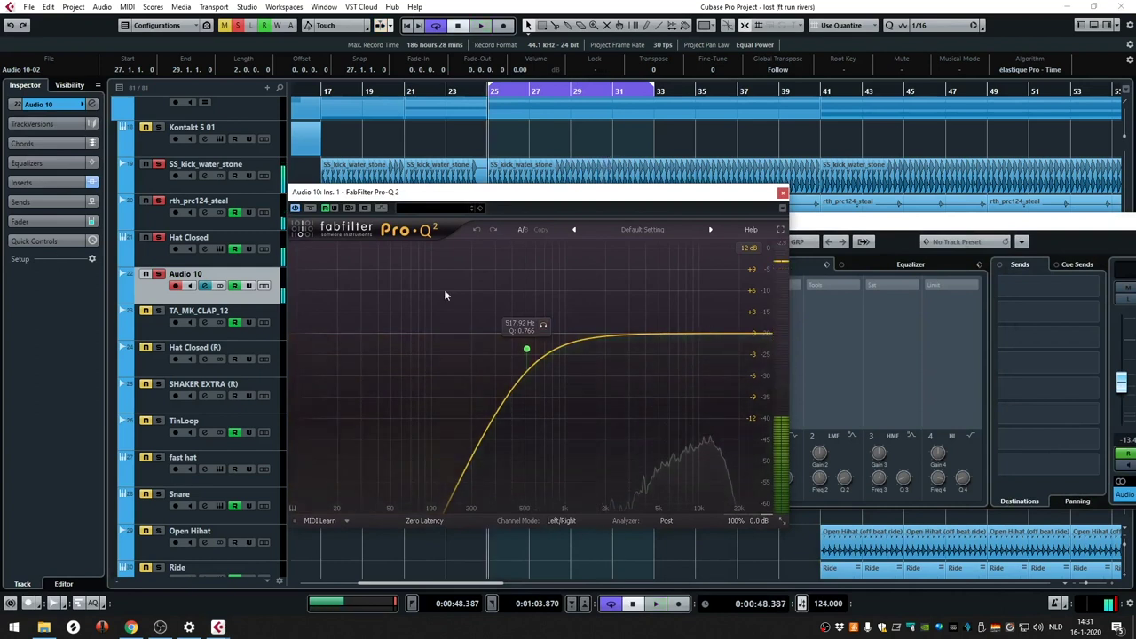
click(544, 324)
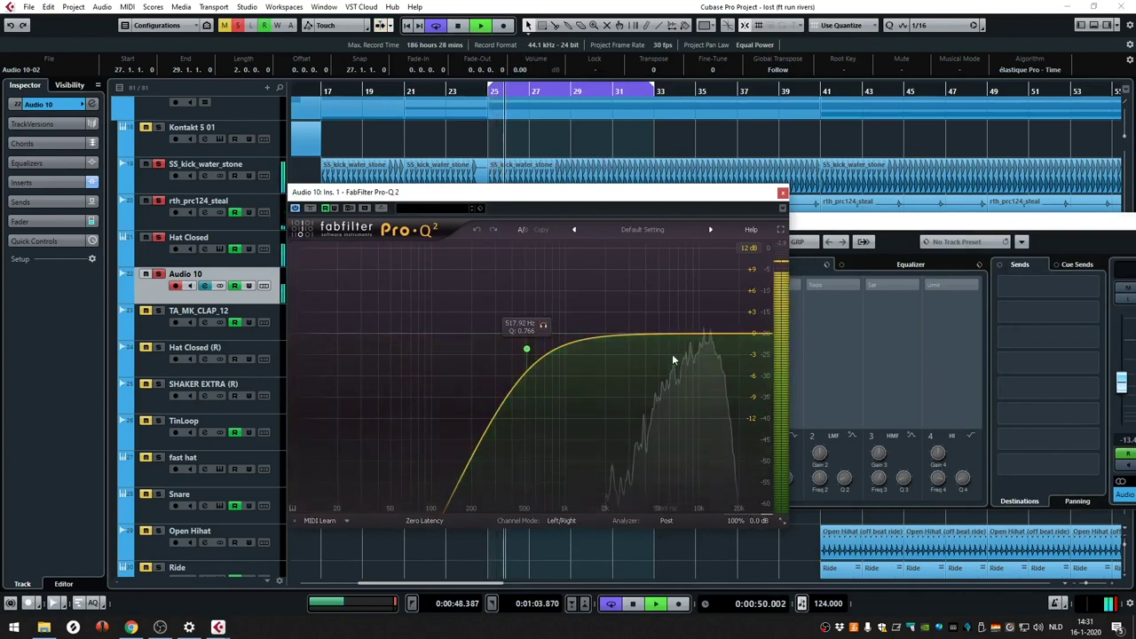
click(781, 193)
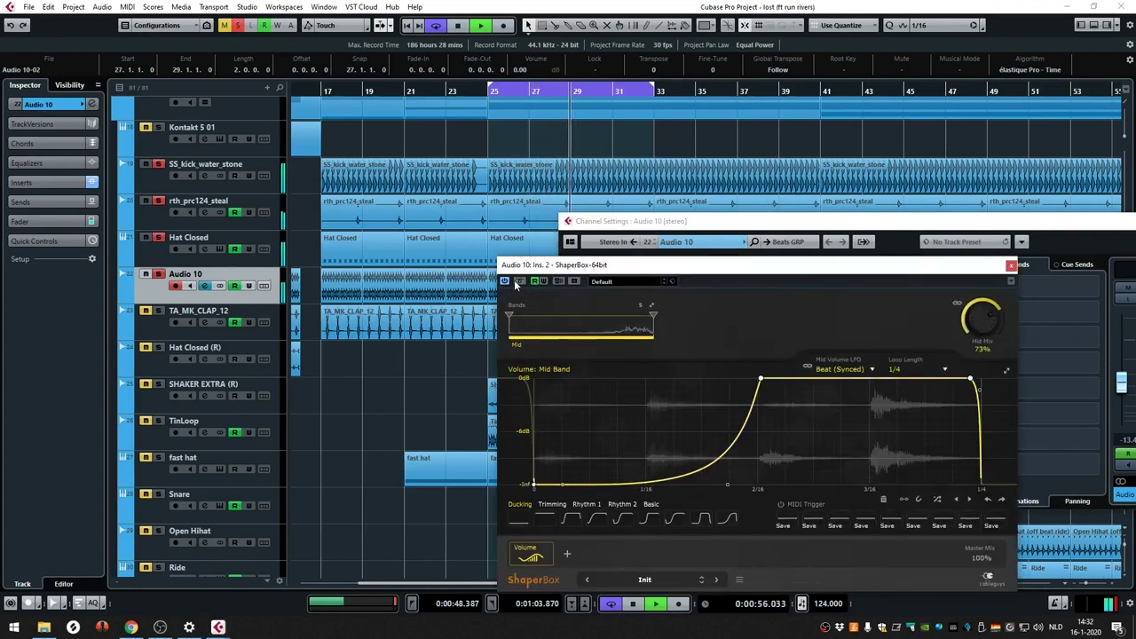
- Close Audio 10's ShaperBox and channel settings, and go to the remaining percussion tracks below
click(1010, 266)
drag(887, 221, 654, 195)
click(313, 328)
scroll(341, 341, down, 5)
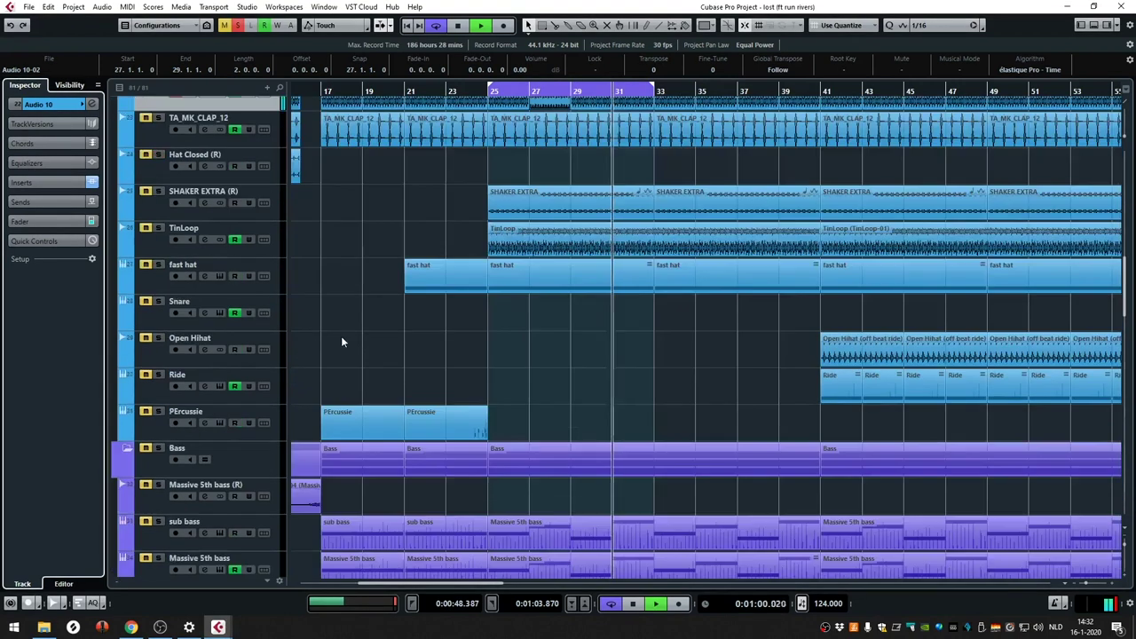
- Examine the TA_MK_CLAP_12 event at bar 25 in the Sample Editor, and close the editor
scroll(550, 235, up, 3)
key(space)
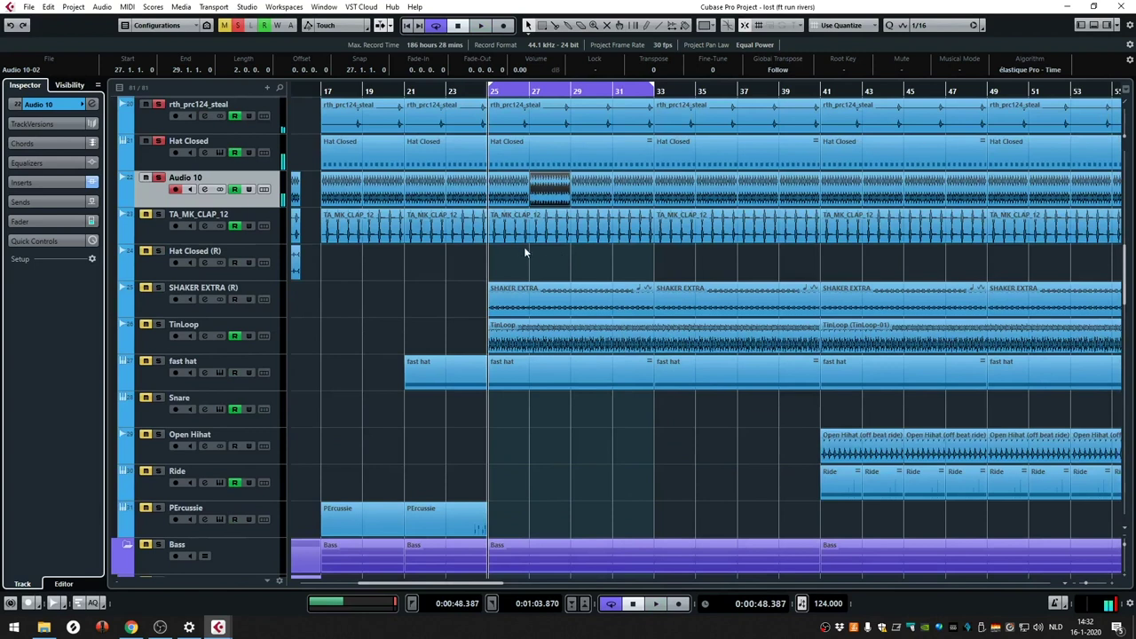
click(495, 231)
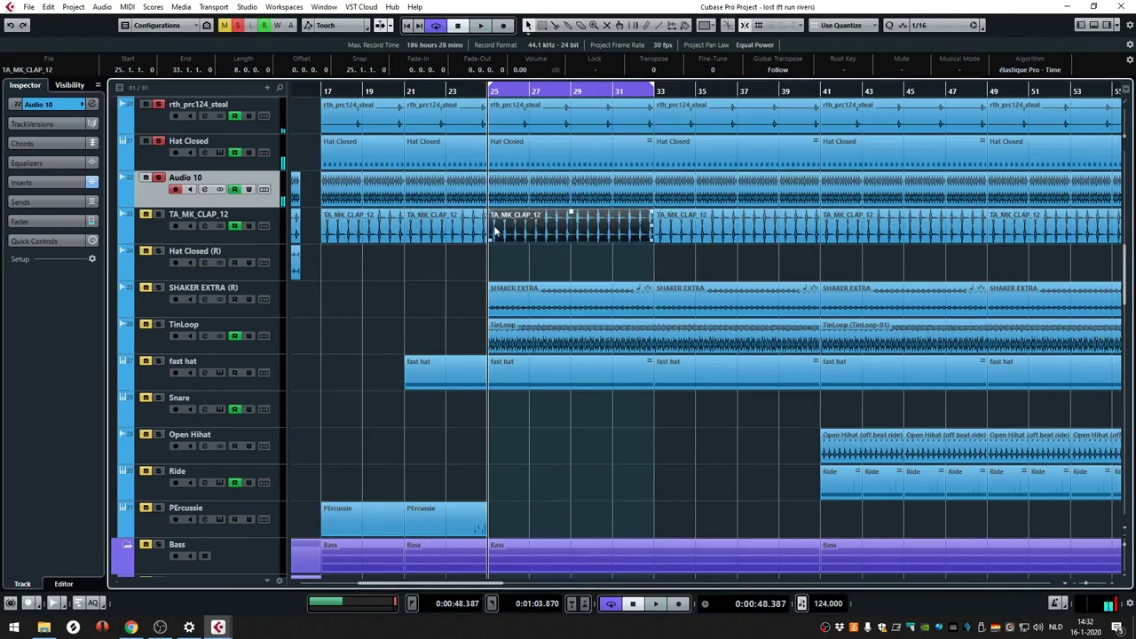
double_click(569, 229)
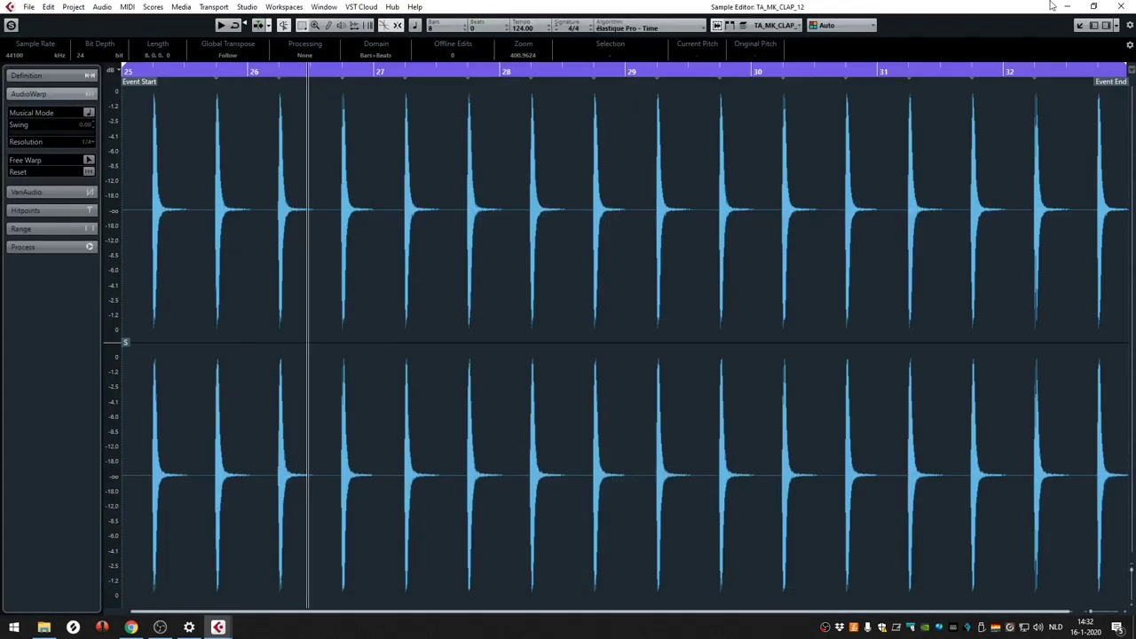
click(1122, 7)
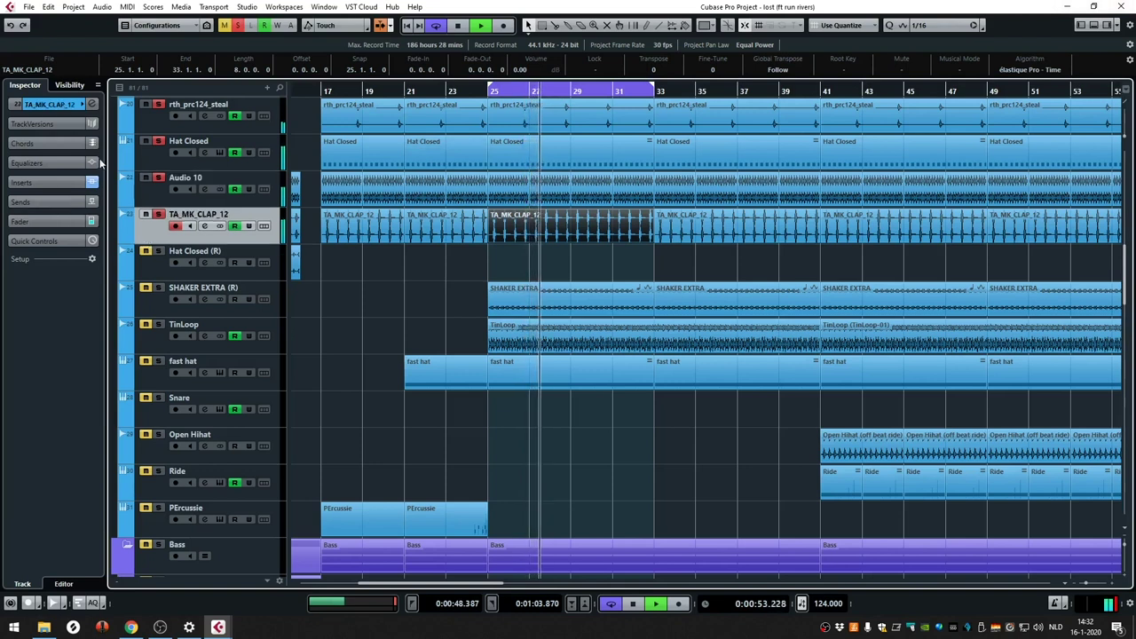
- Play TA_MK_CLAP_12 with its inserts bypassed, and examine the FabFilter Pro-Q 2 curve on its first insert
click(91, 104)
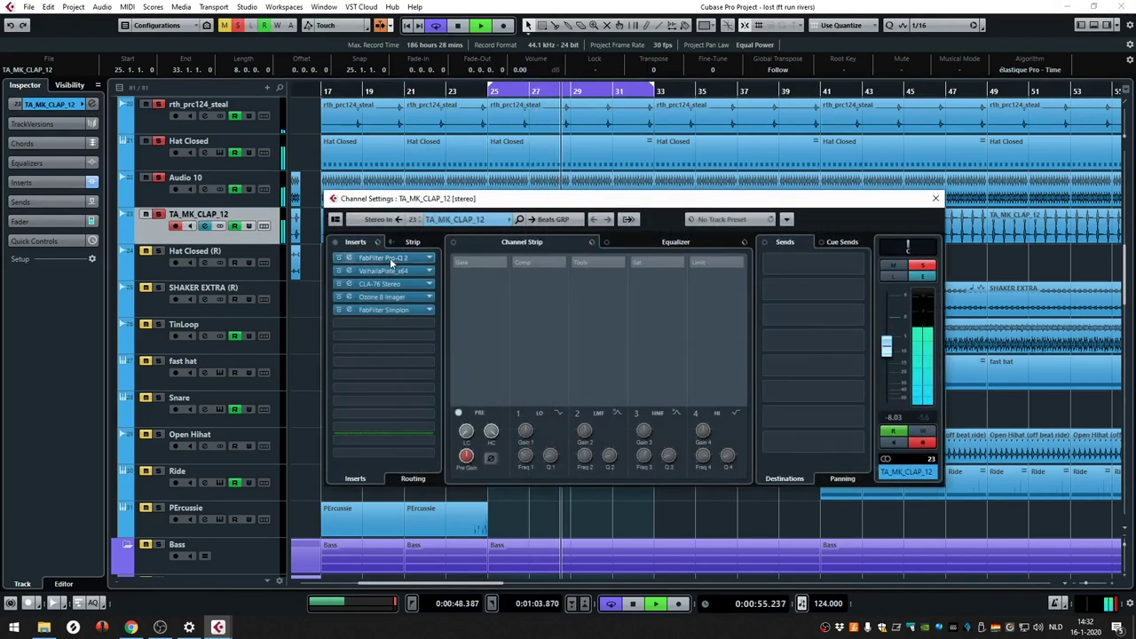
key(space)
click(335, 242)
drag(384, 203, 500, 238)
key(space)
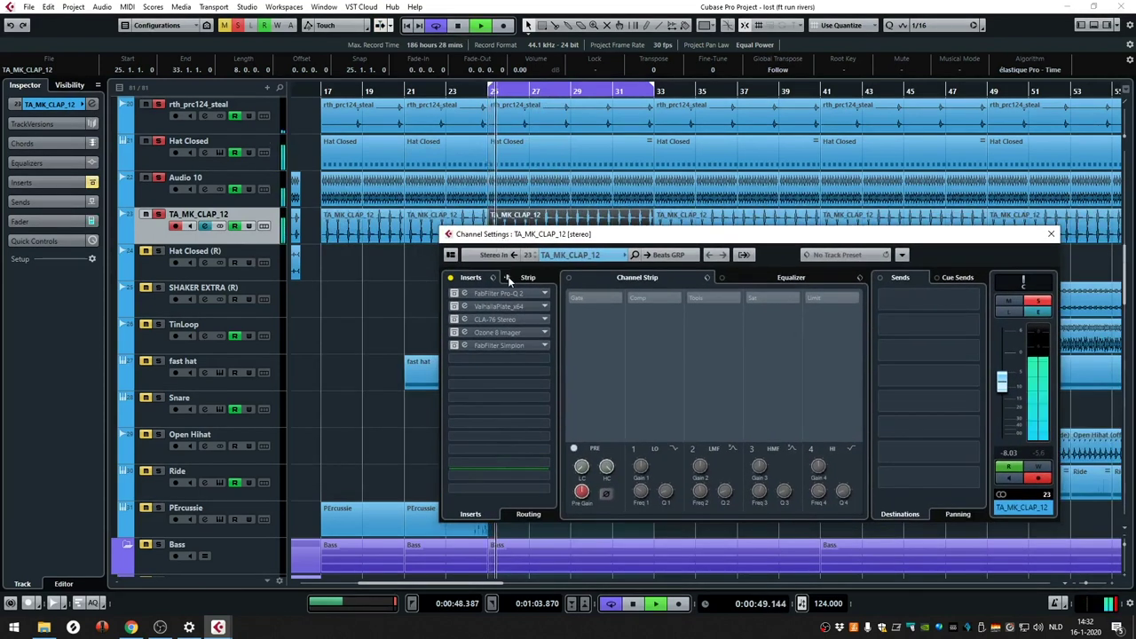
click(479, 293)
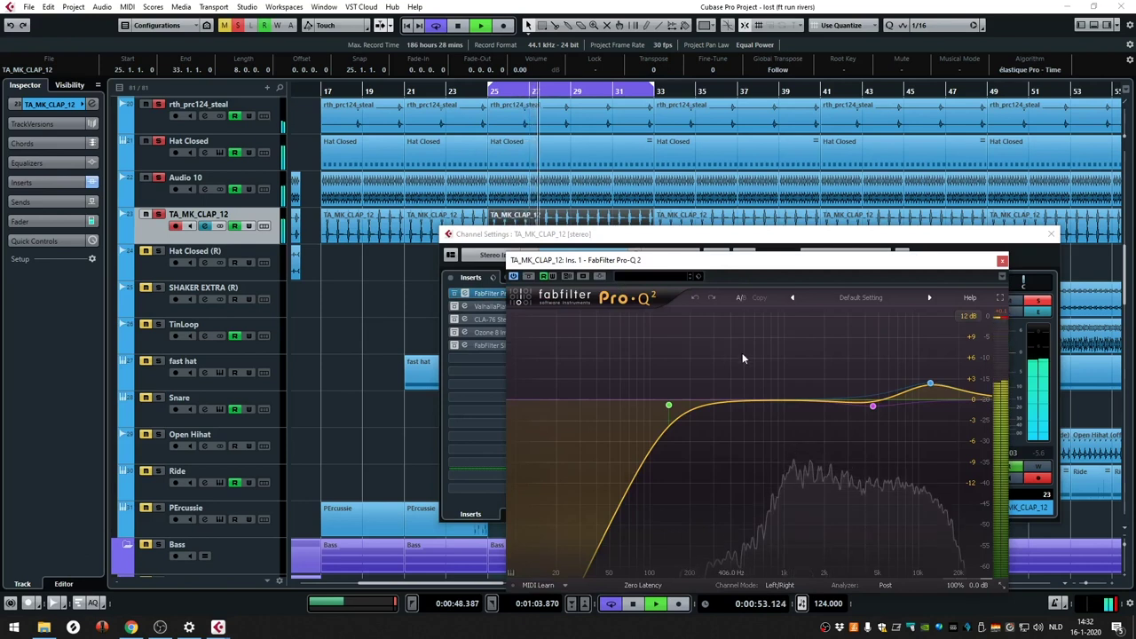
mouse_move(941, 355)
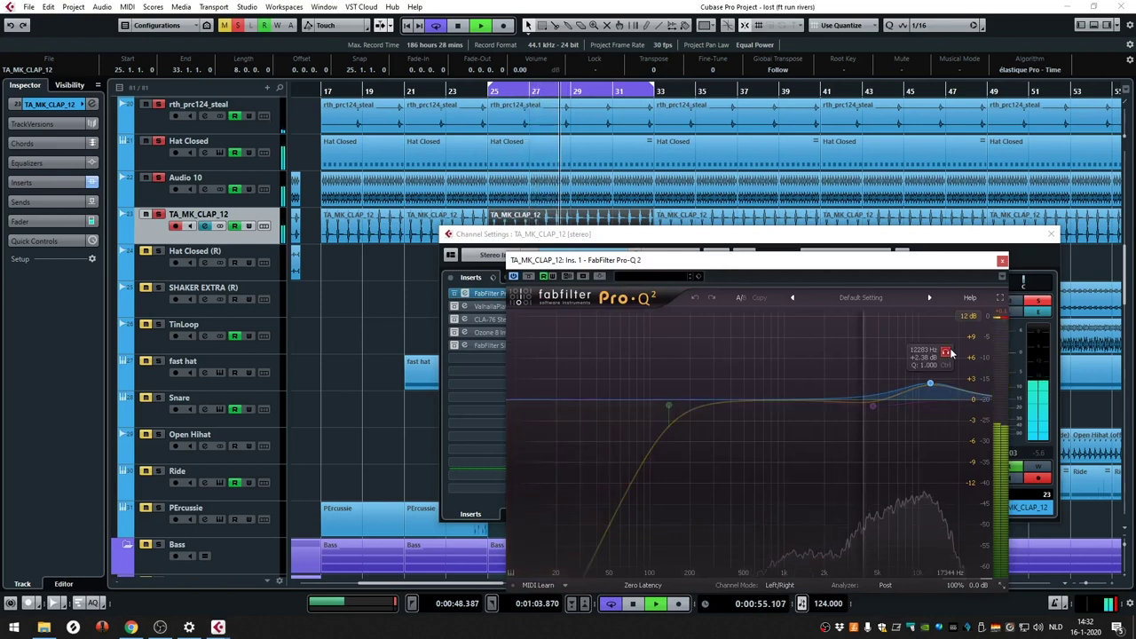
- Show the ValhallaPlate reverb on the clap's second insert, and play the TA_MK_CLAP_12 track soloed on its own
click(464, 306)
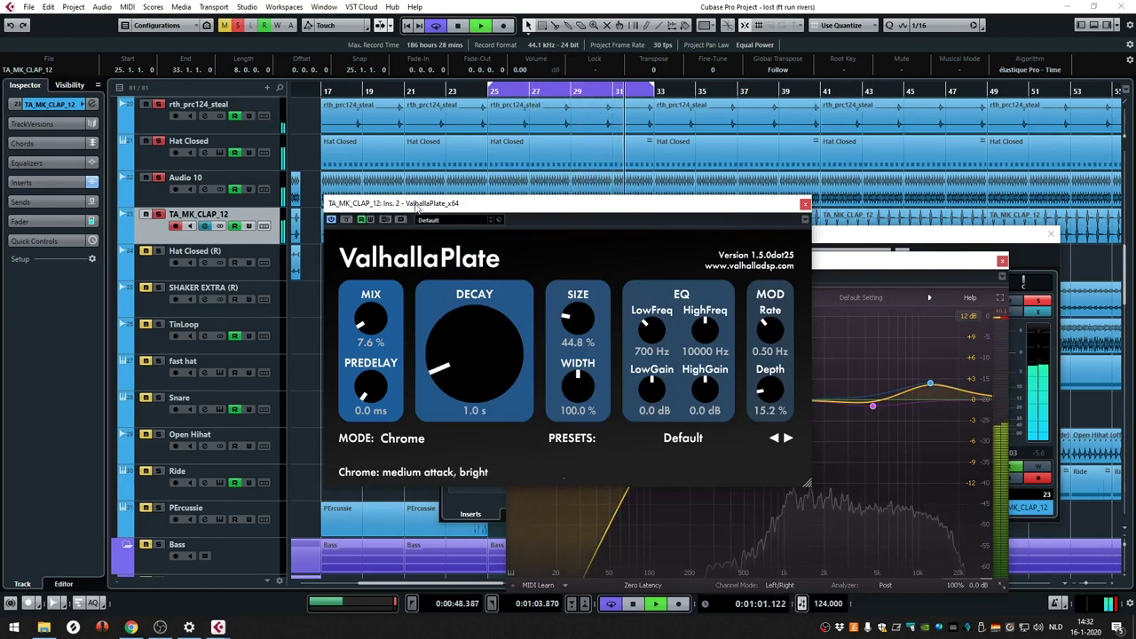
drag(417, 207, 656, 170)
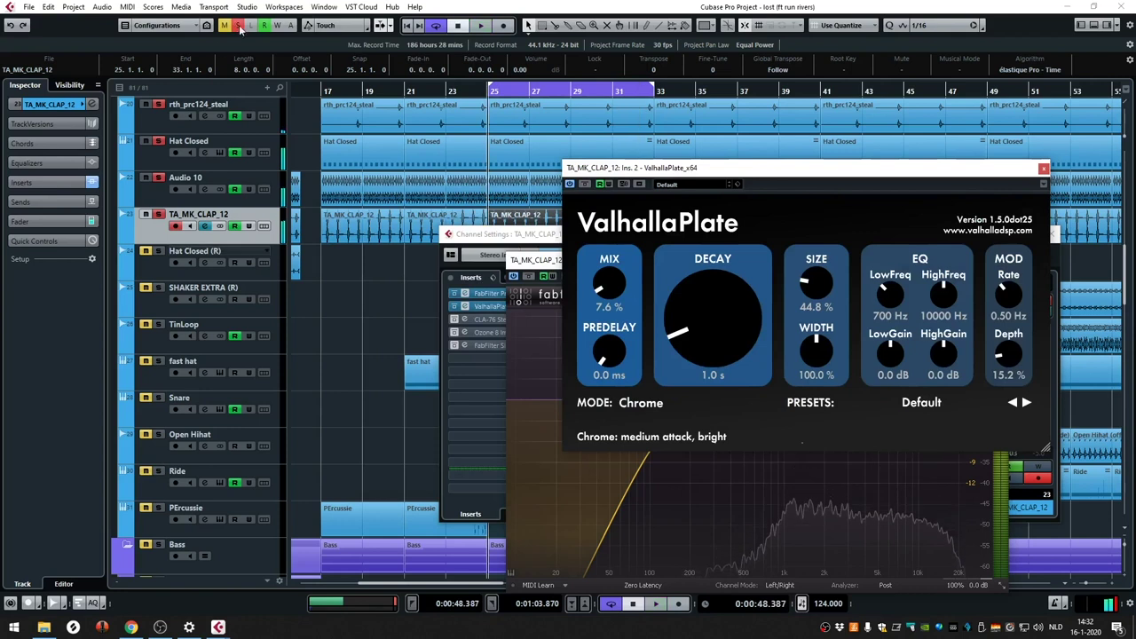
click(152, 208)
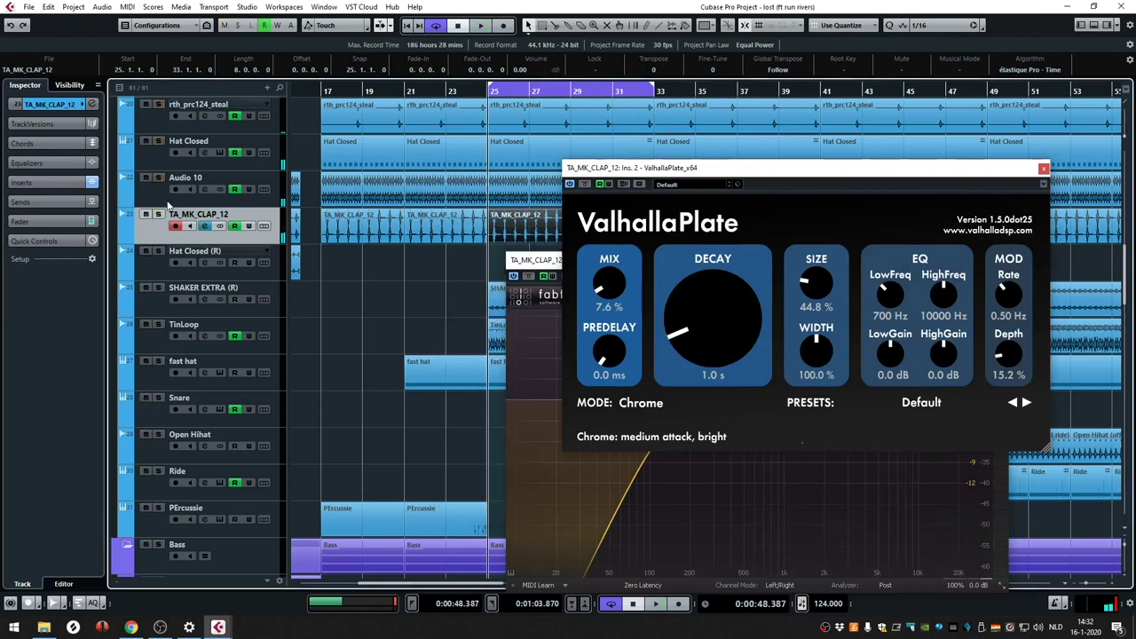
click(158, 214)
key(space)
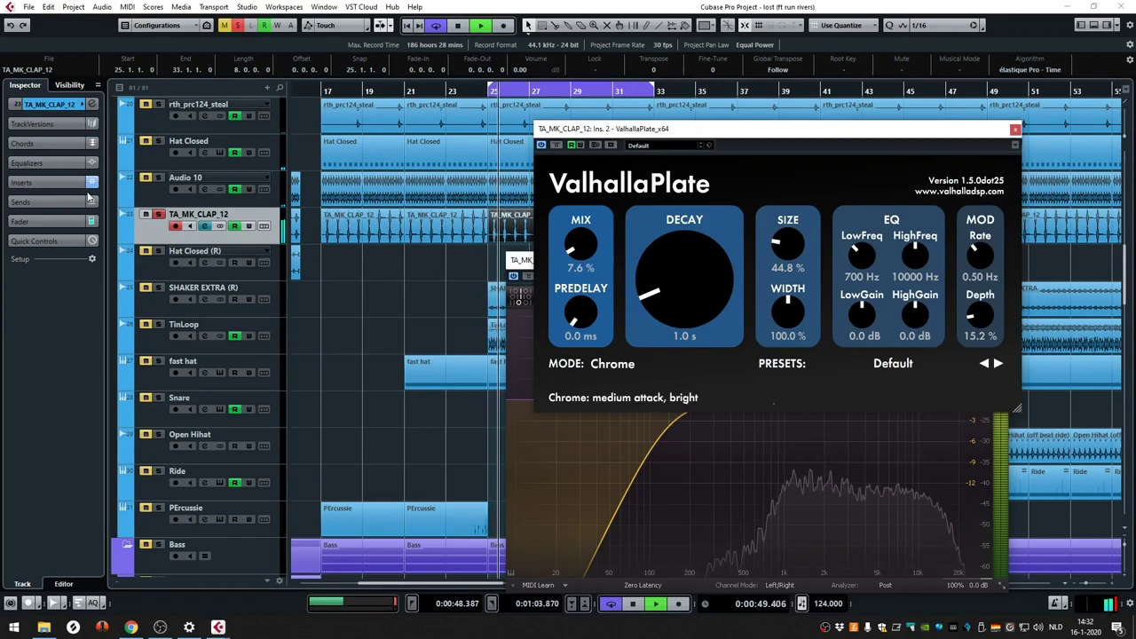
- Reopen the clap's channel settings and examine the CLA-76 compressor on the third insert
click(92, 104)
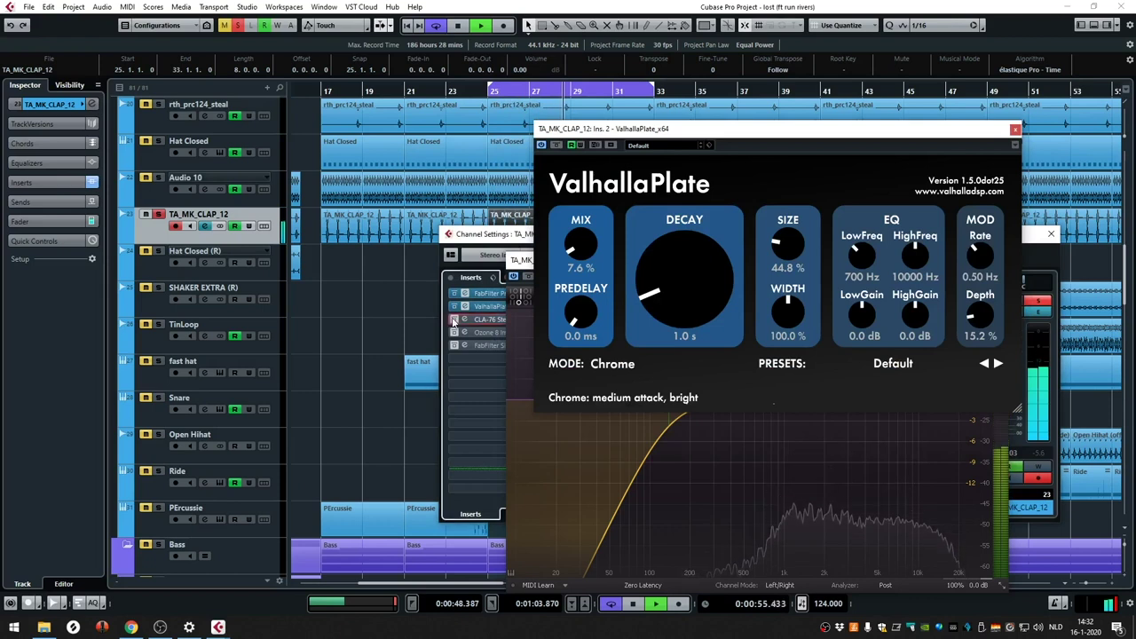
click(484, 324)
drag(737, 357, 868, 240)
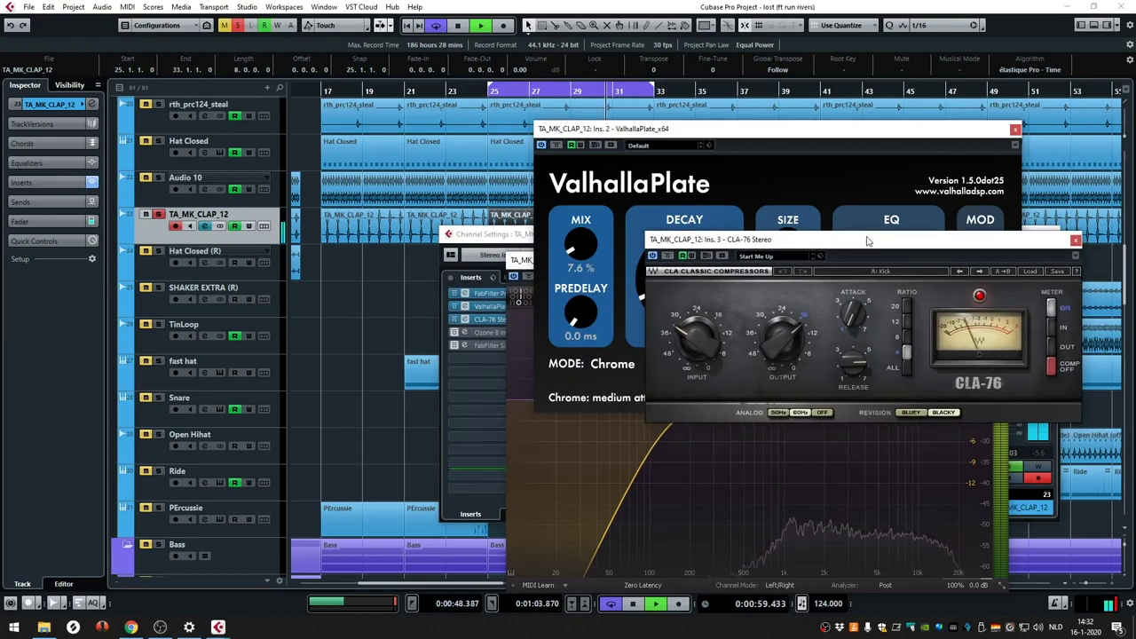
- Compare the clap with Ozone 8 Imager bypassed and active on the fourth insert, and open FabFilter Simplon on the fifth
click(480, 333)
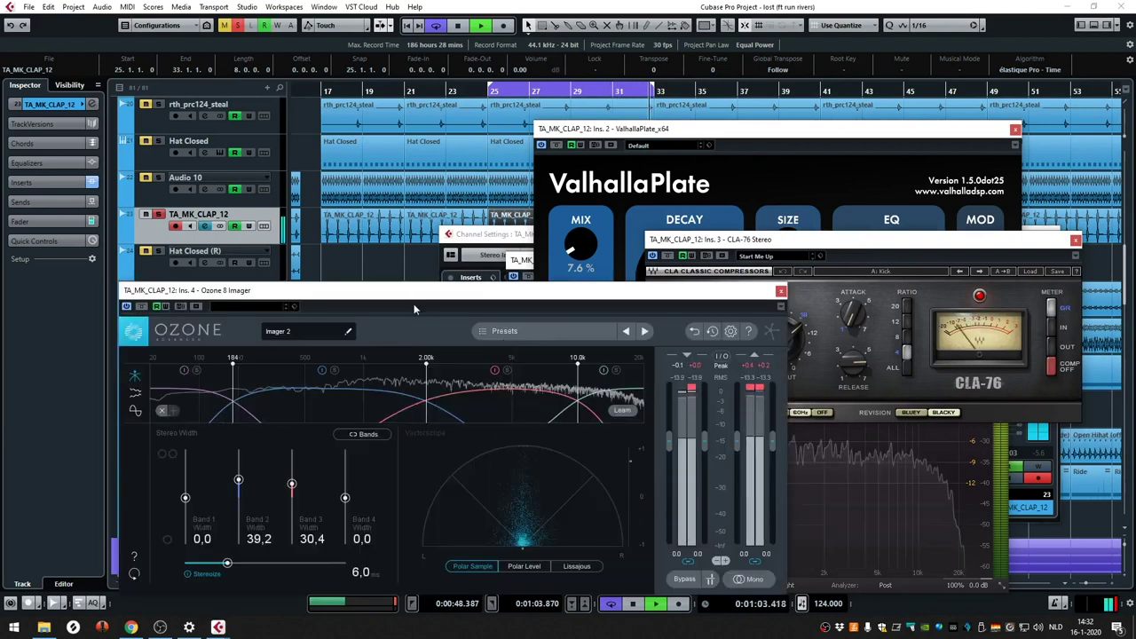
drag(413, 296, 402, 229)
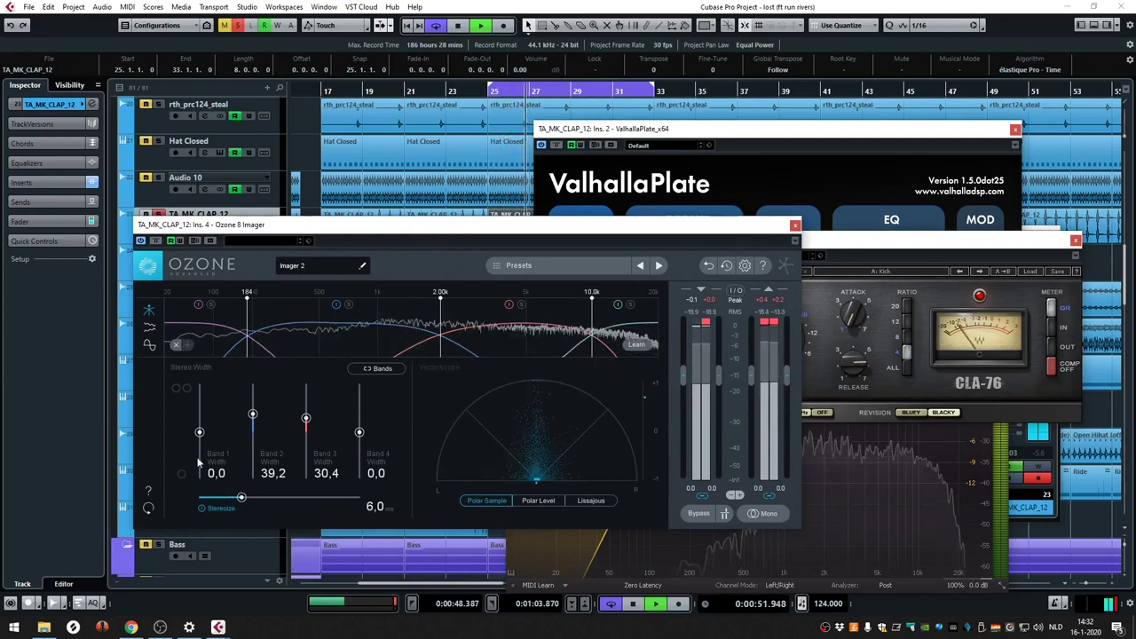
click(154, 241)
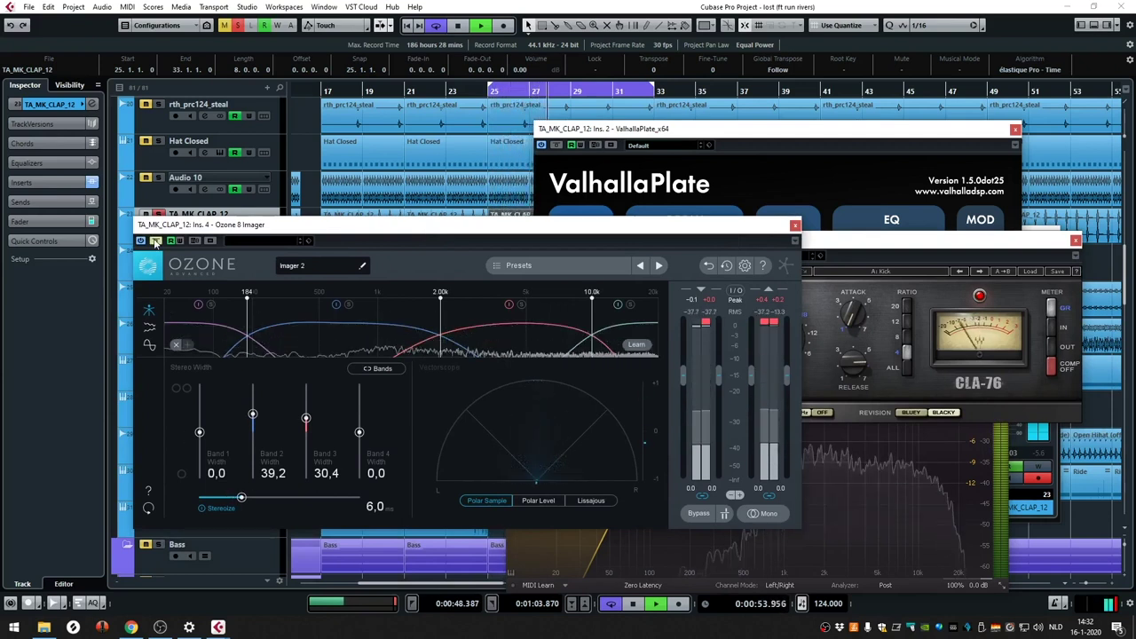
click(155, 240)
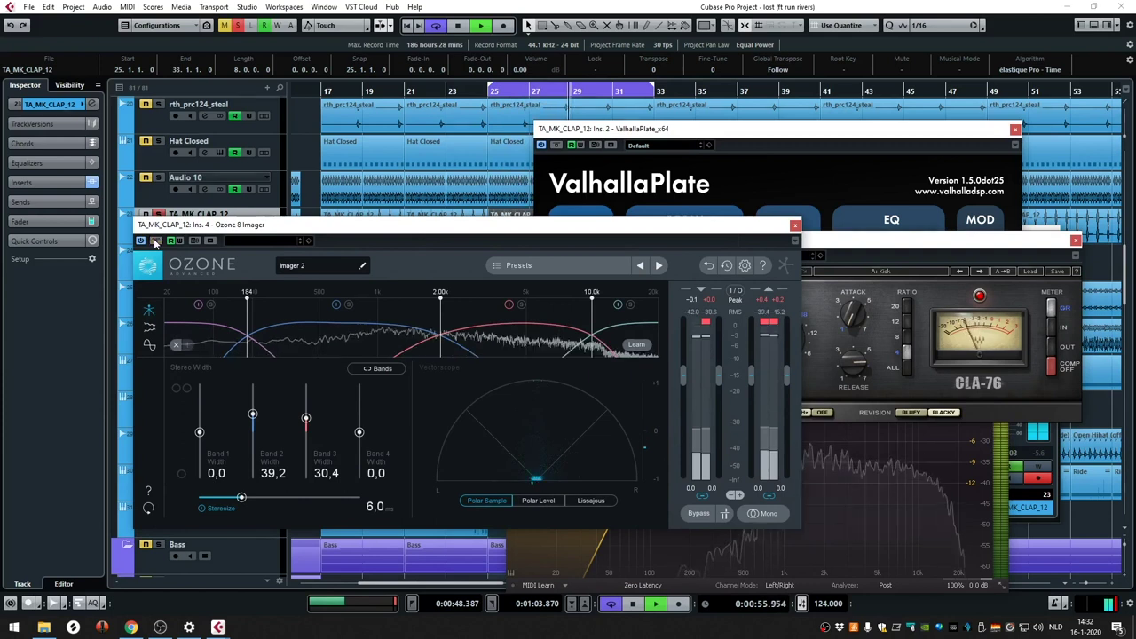
drag(371, 232, 839, 135)
click(484, 347)
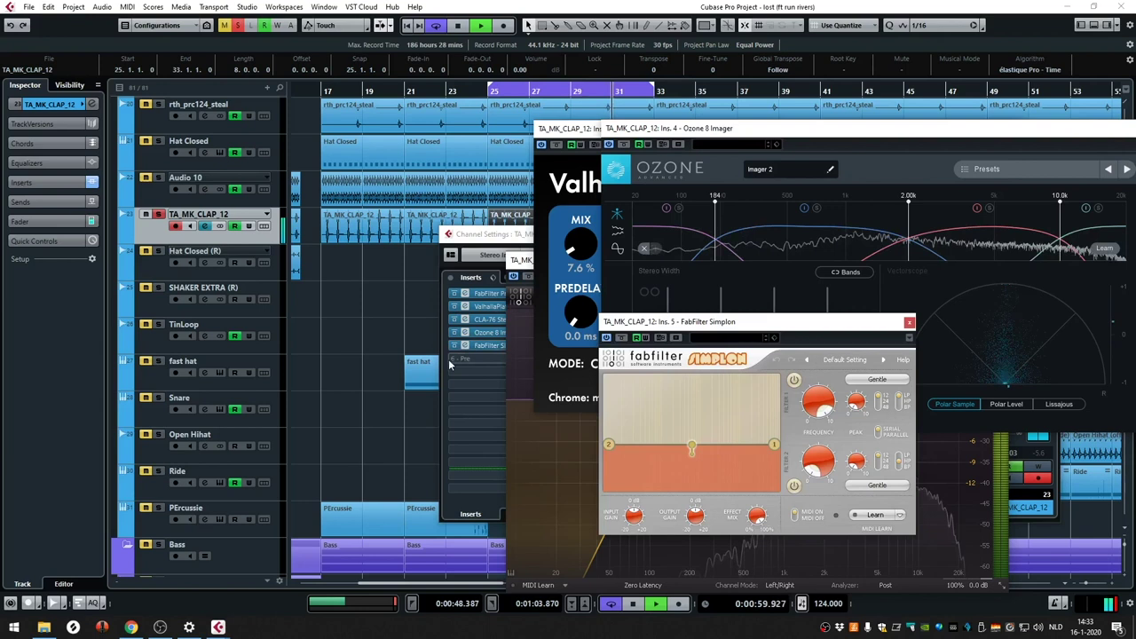
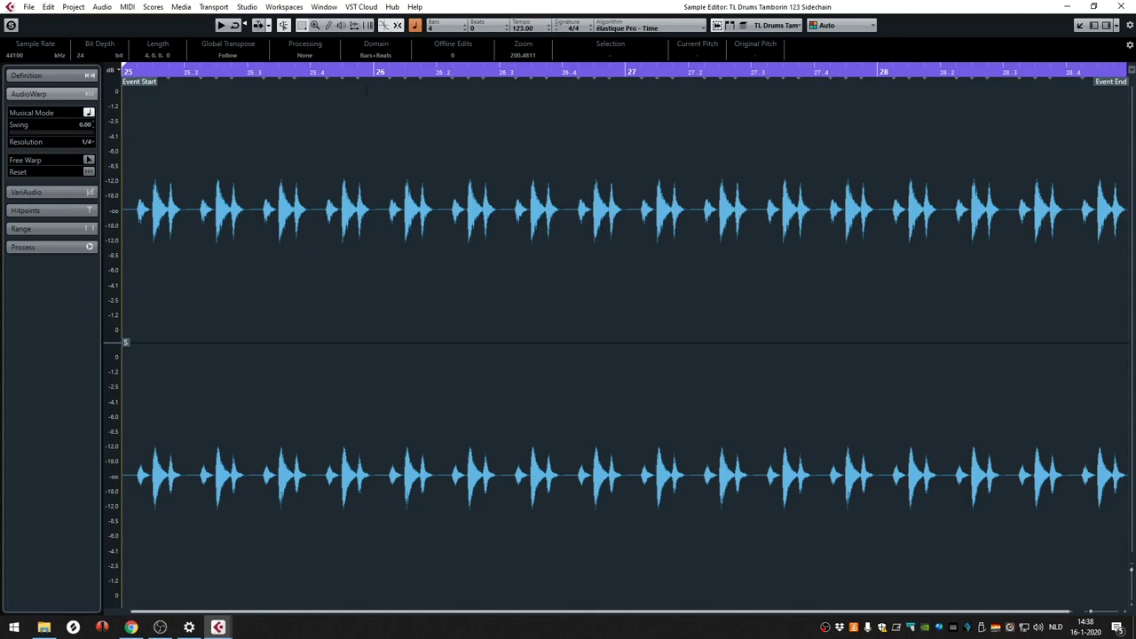
- Close the Sample Editor of TL Drums Tamborin 123 Sidechain and review the beat tracks in the arrangement
click(1129, 5)
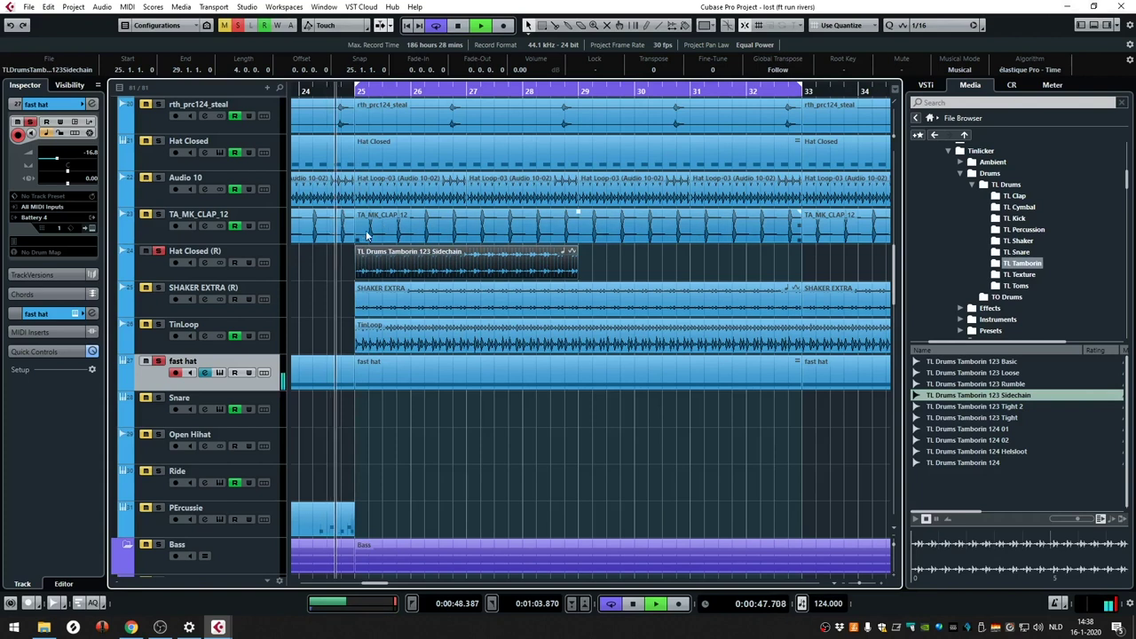
scroll(238, 157, up, 3)
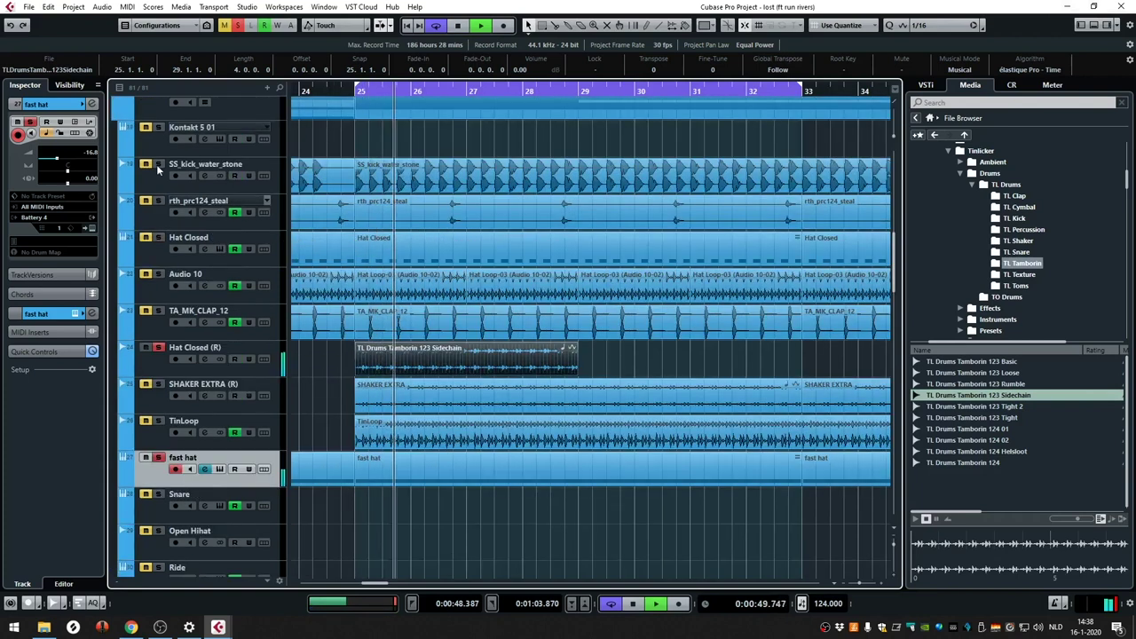
scroll(238, 157, up, 2)
scroll(473, 277, down, 5)
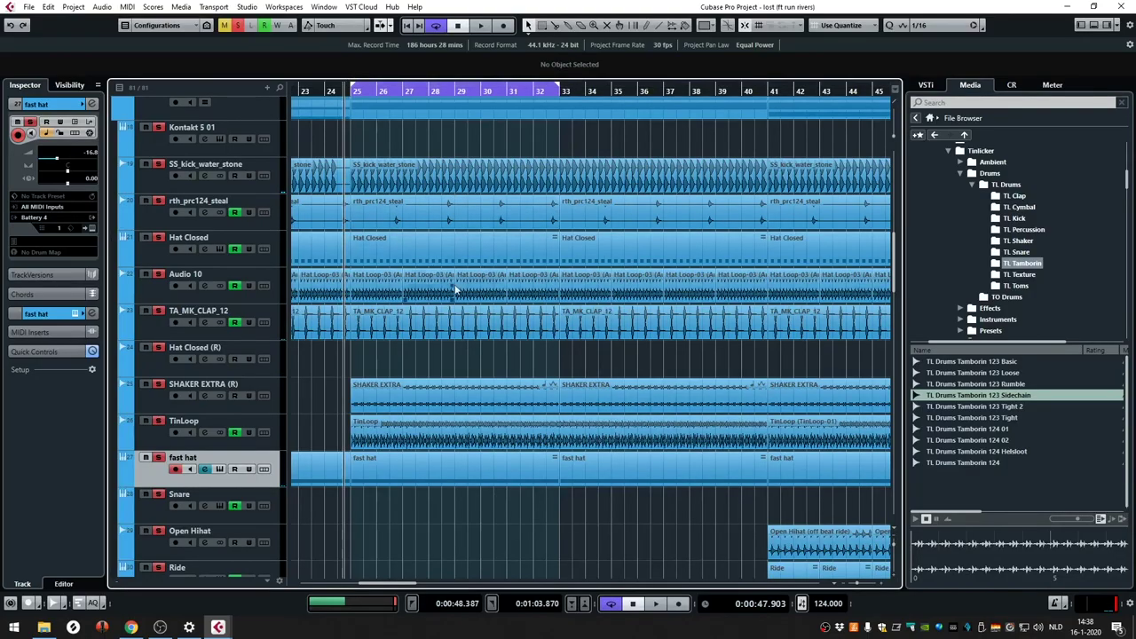
scroll(441, 373, up, 3)
scroll(421, 346, down, 3)
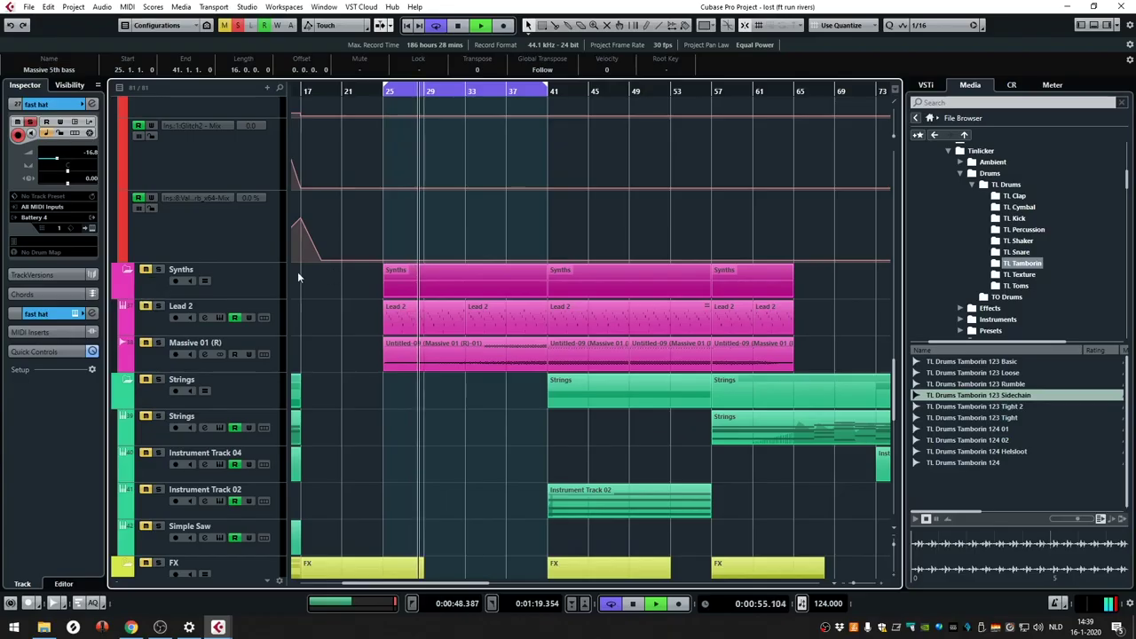
- Solo only the Lead 2 track in the Synths folder and play it from bar 25
click(164, 313)
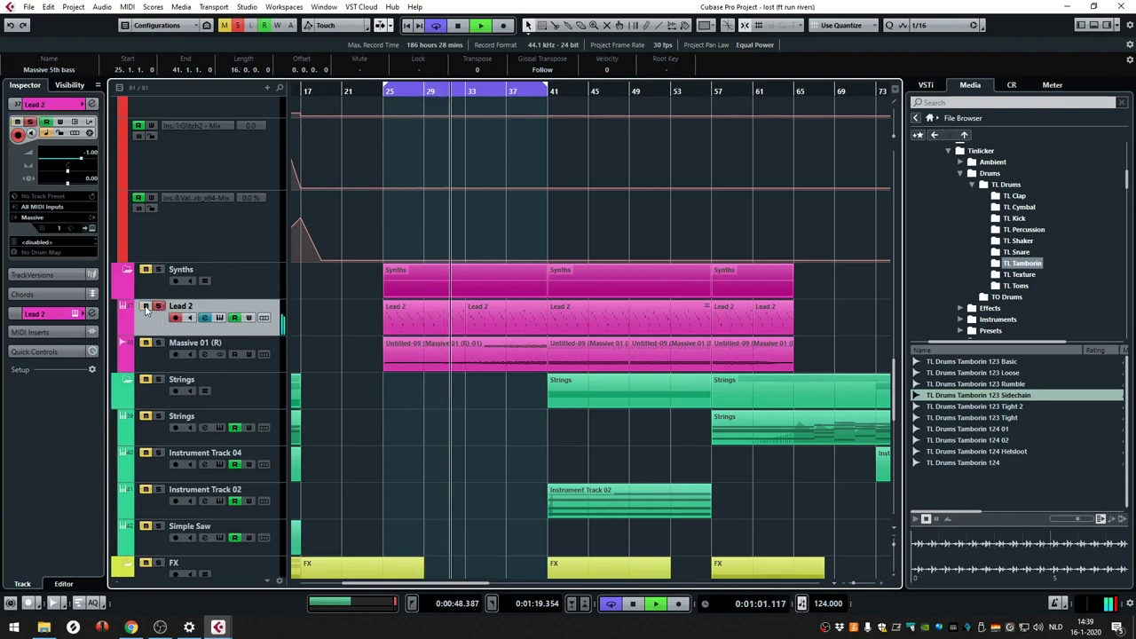
key(space)
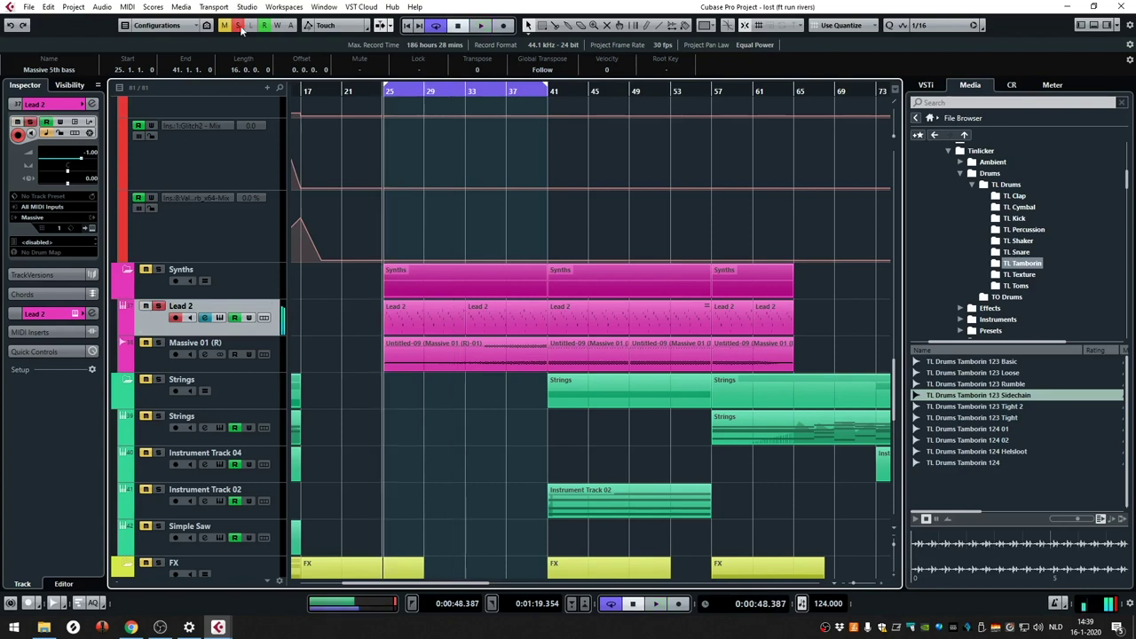
click(158, 305)
key(space)
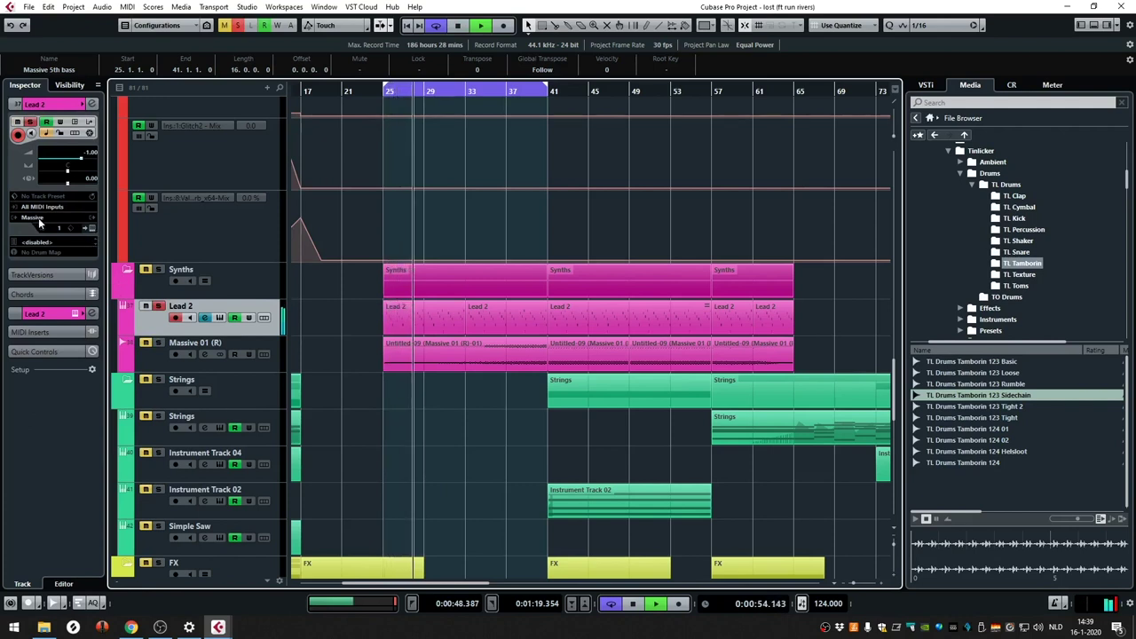
- Open Lead 2's Massive instrument and adjust the attack of envelope 1 during playback
click(91, 229)
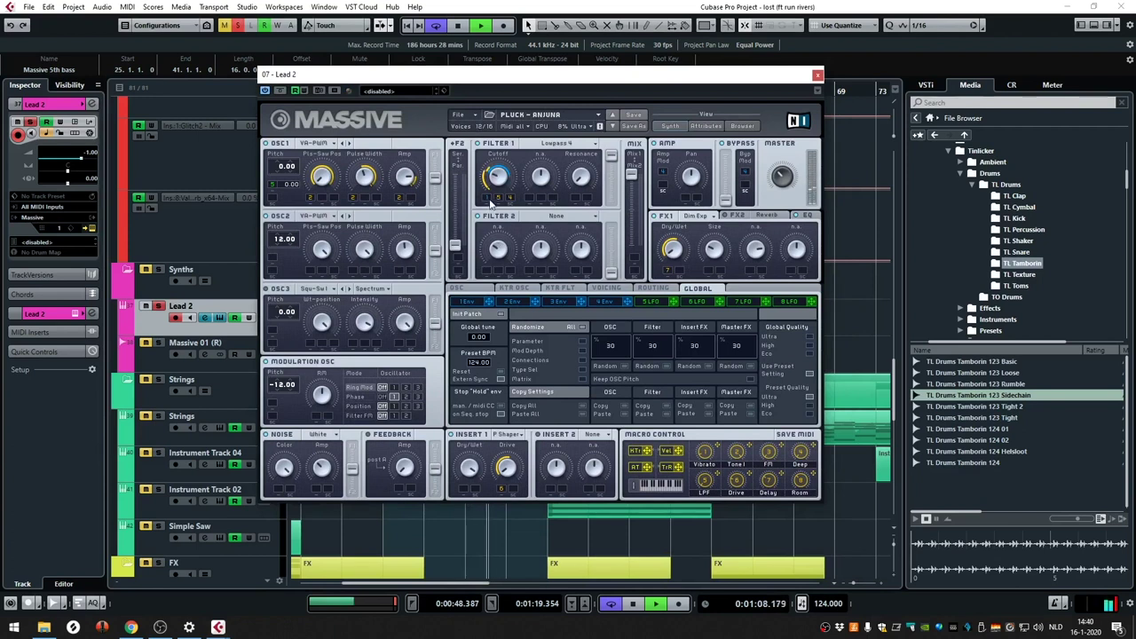
click(469, 301)
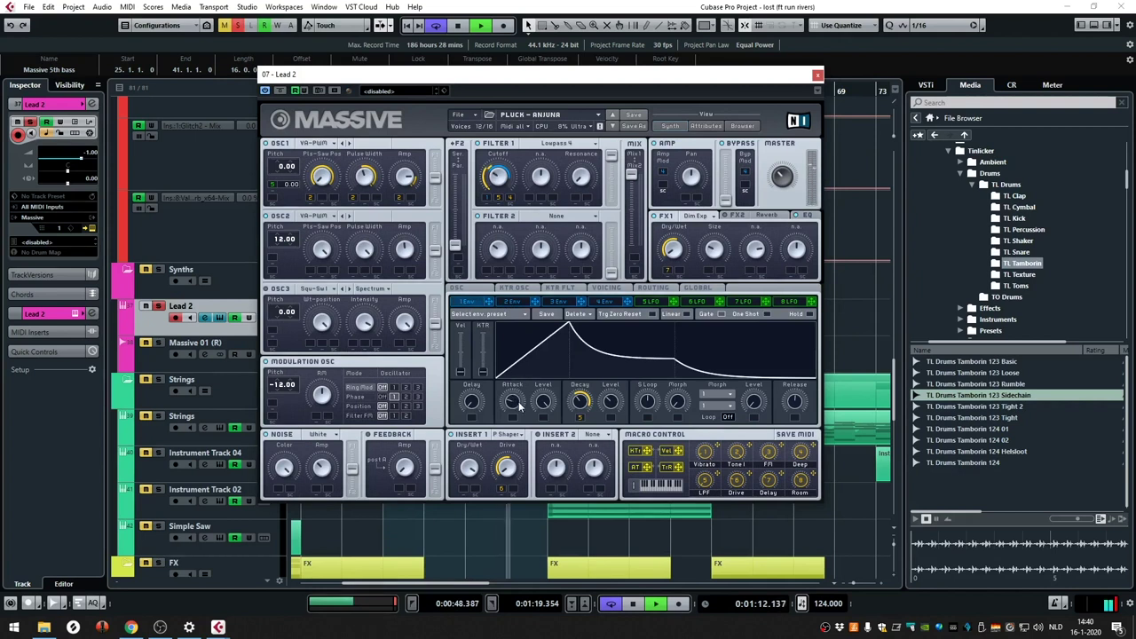
drag(519, 404, 522, 437)
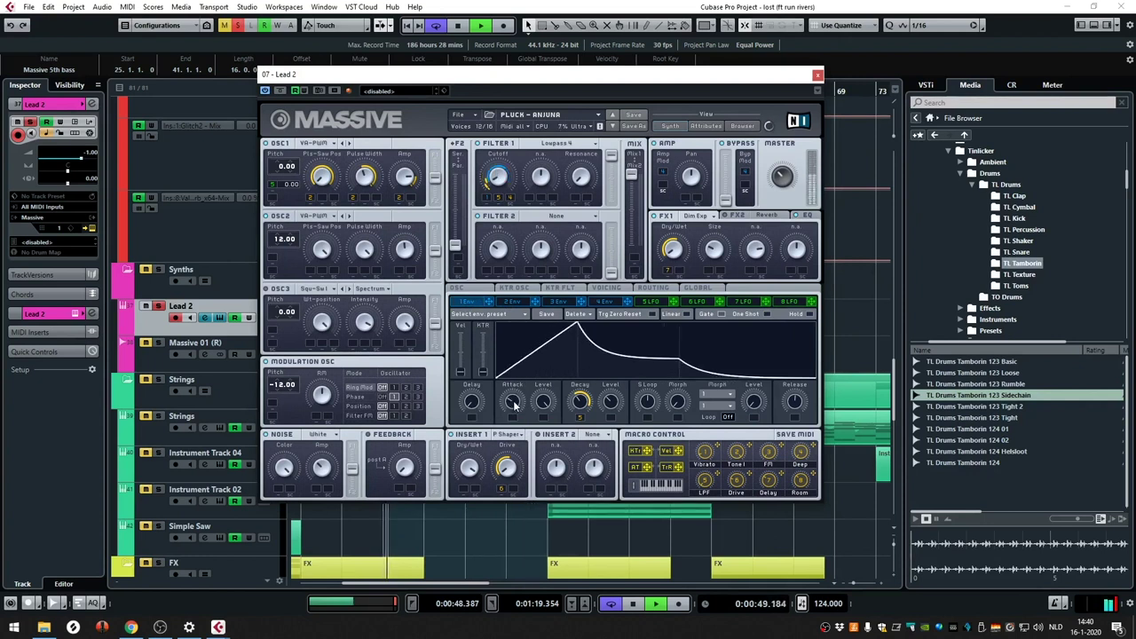
- Examine the notes of the Lead 2 part at bar 25 in the Key Editor, including D#3 in bar 26, and close the editor
drag(360, 73, 764, 137)
double_click(394, 317)
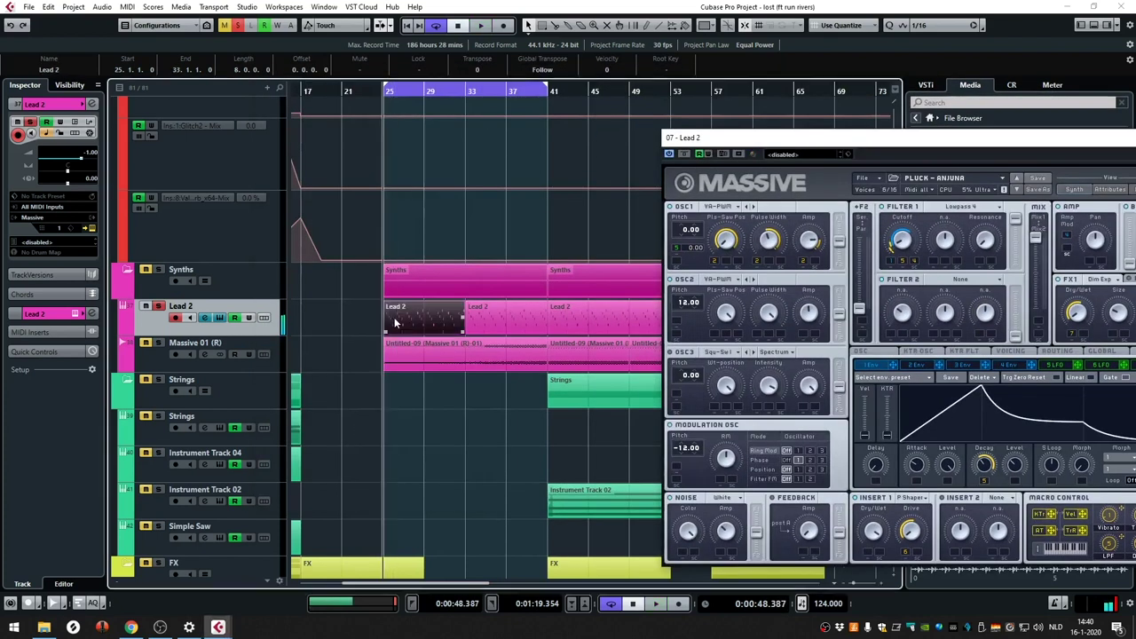
drag(380, 87, 297, 83)
click(402, 256)
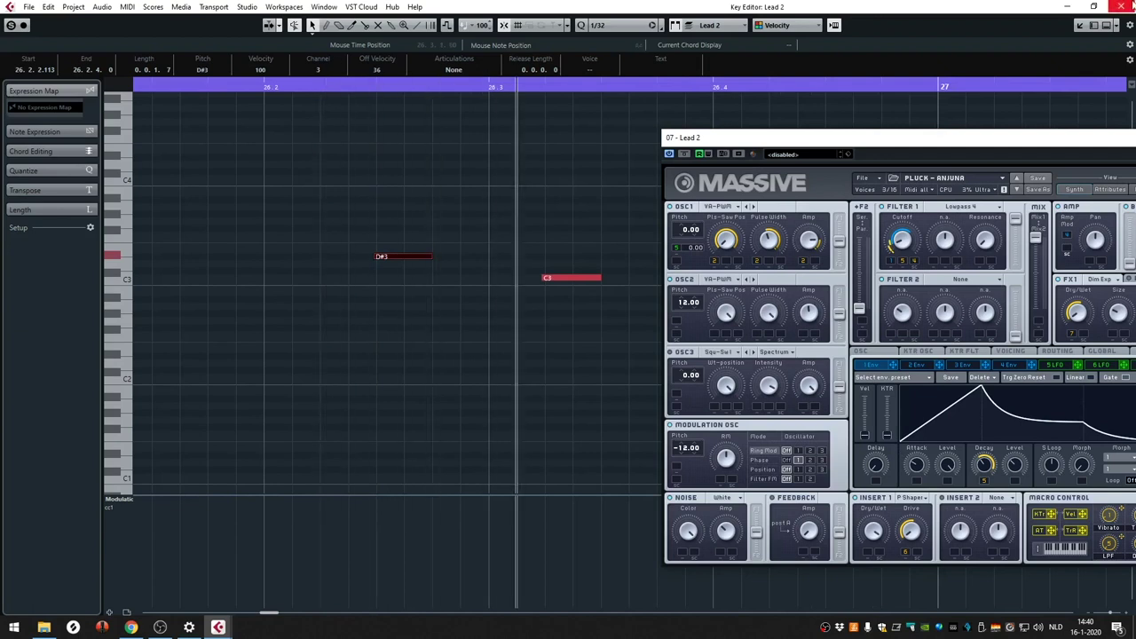
click(1073, 6)
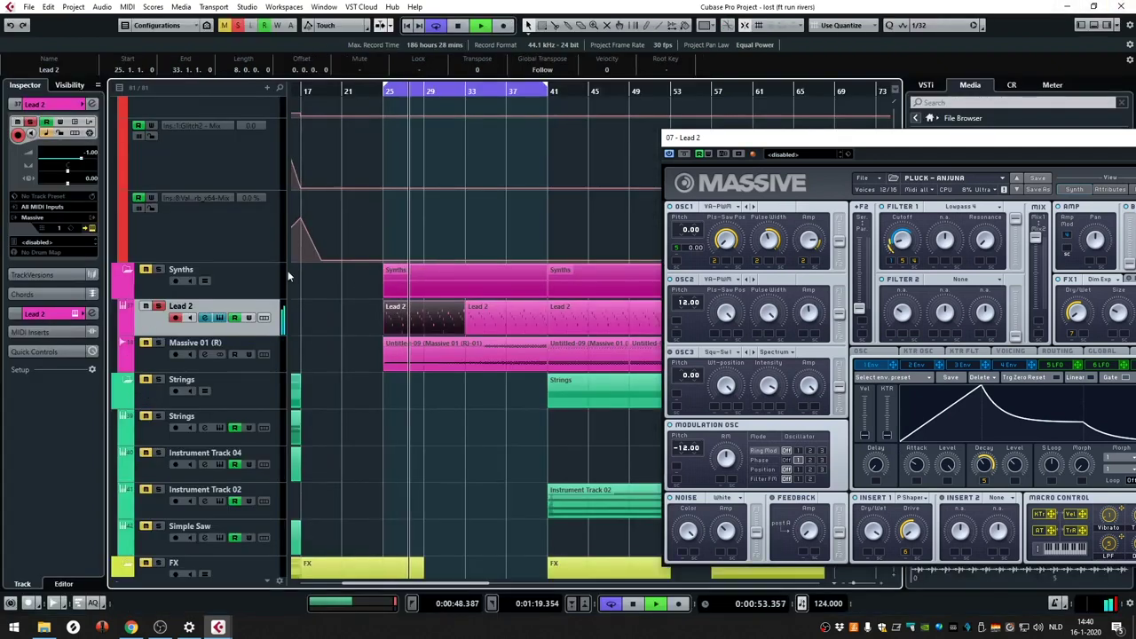
- Go up to the Bass folder and add its tracks to the soloed playback
scroll(286, 262, up, 4)
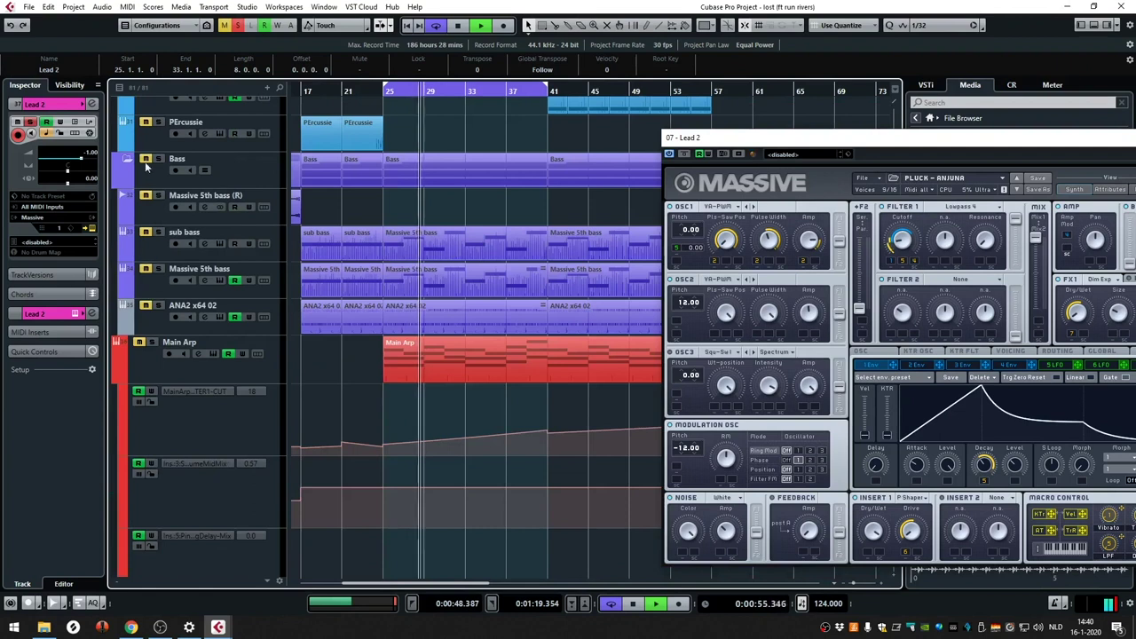
scroll(383, 166, down, 2)
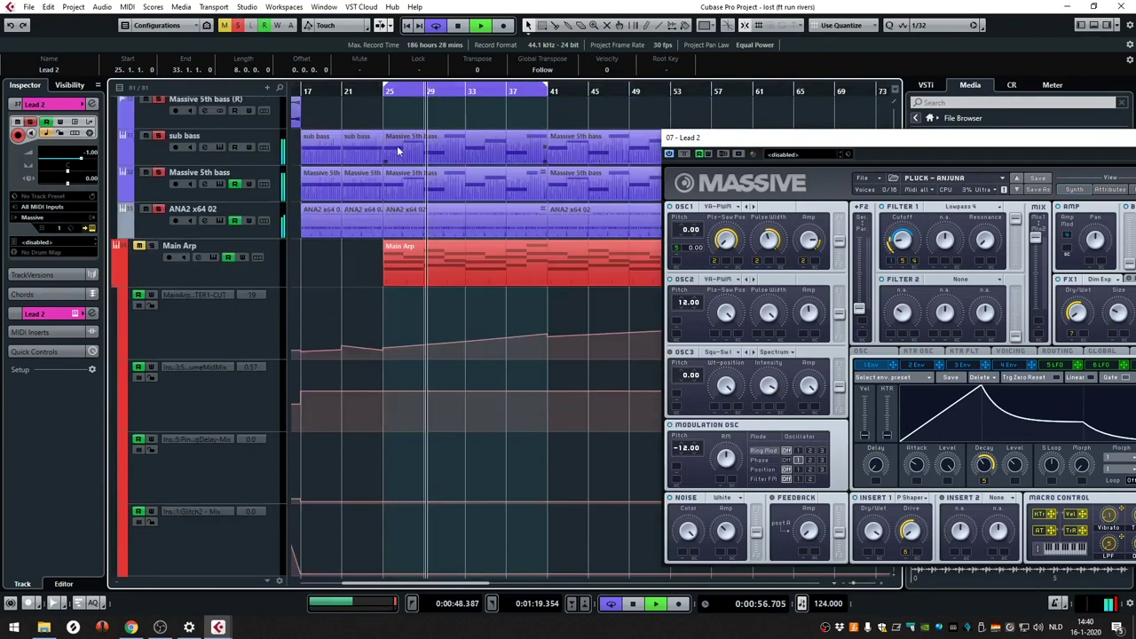
- Return to the Lead 2 track, adjust the attack of envelope 1 in Massive, and close the instrument
scroll(394, 155, down, 6)
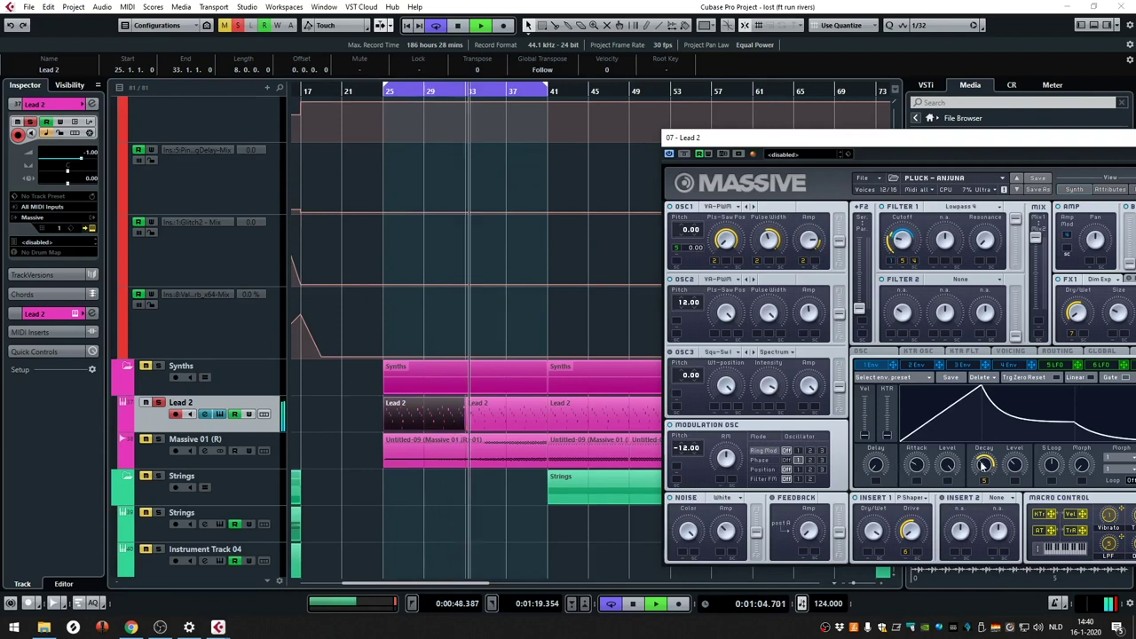
drag(917, 459, 923, 468)
drag(825, 144, 530, 143)
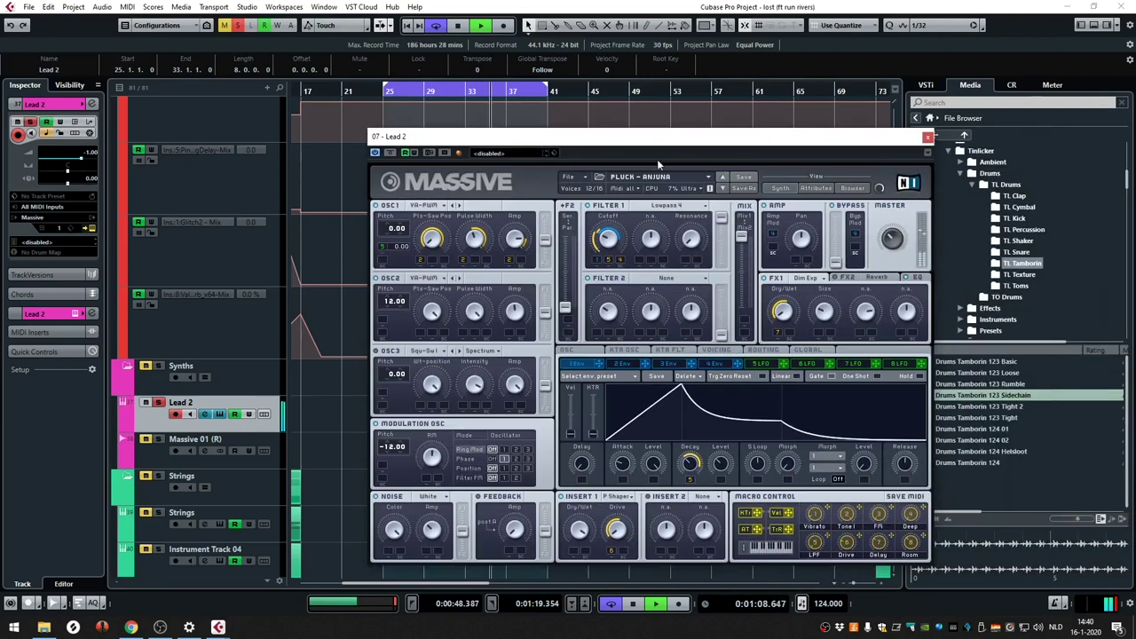
click(927, 136)
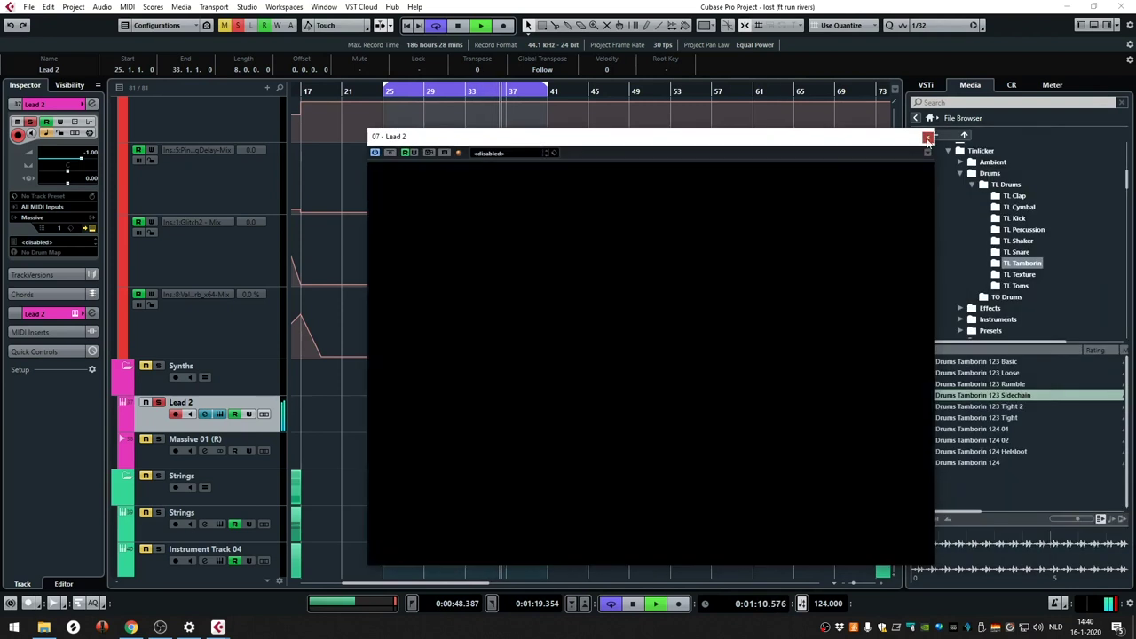
- Examine Lead 2's insert effects in the MixConsole during playback: FabFilter Pro-Q 3, ValhallaVintageVerb and ShaperBox
key(F3)
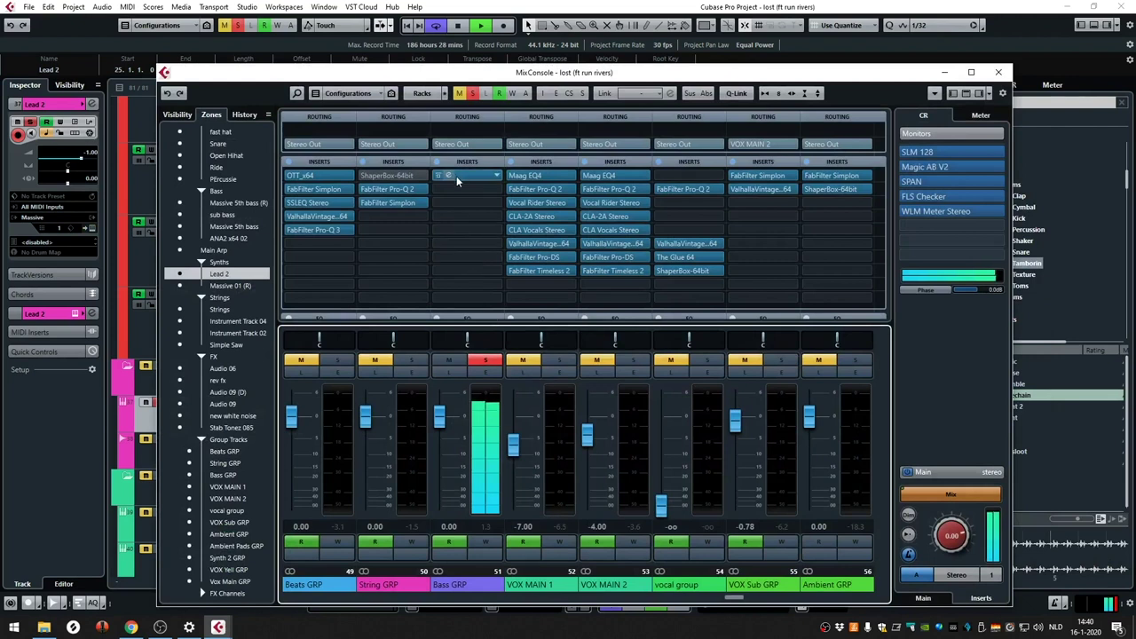
key(F3)
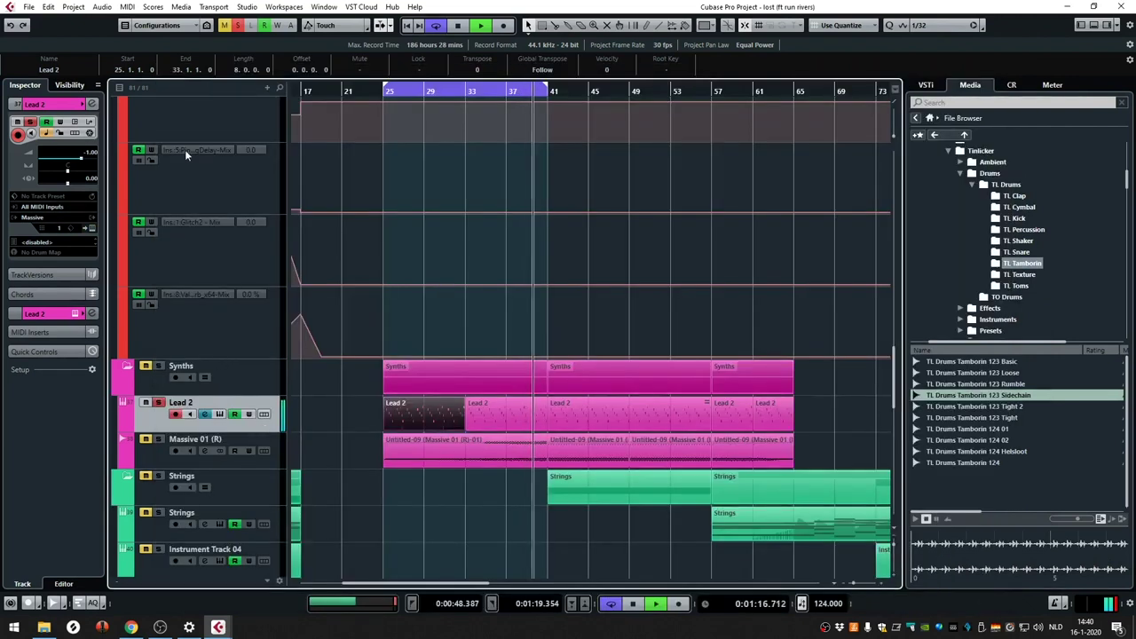
key(space)
key(F3)
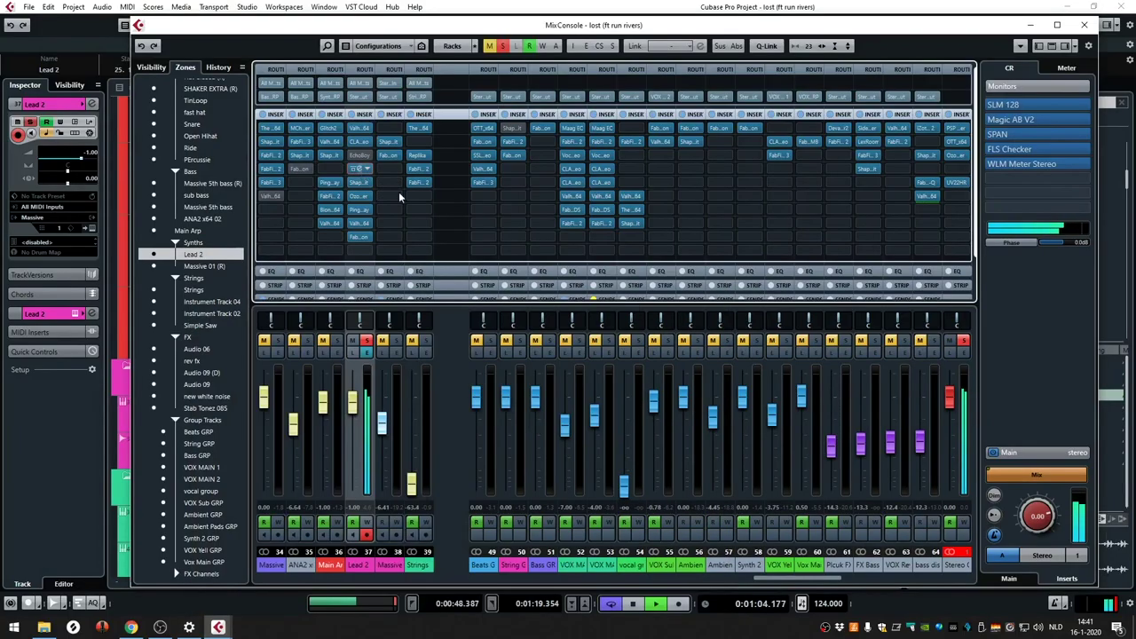
click(358, 169)
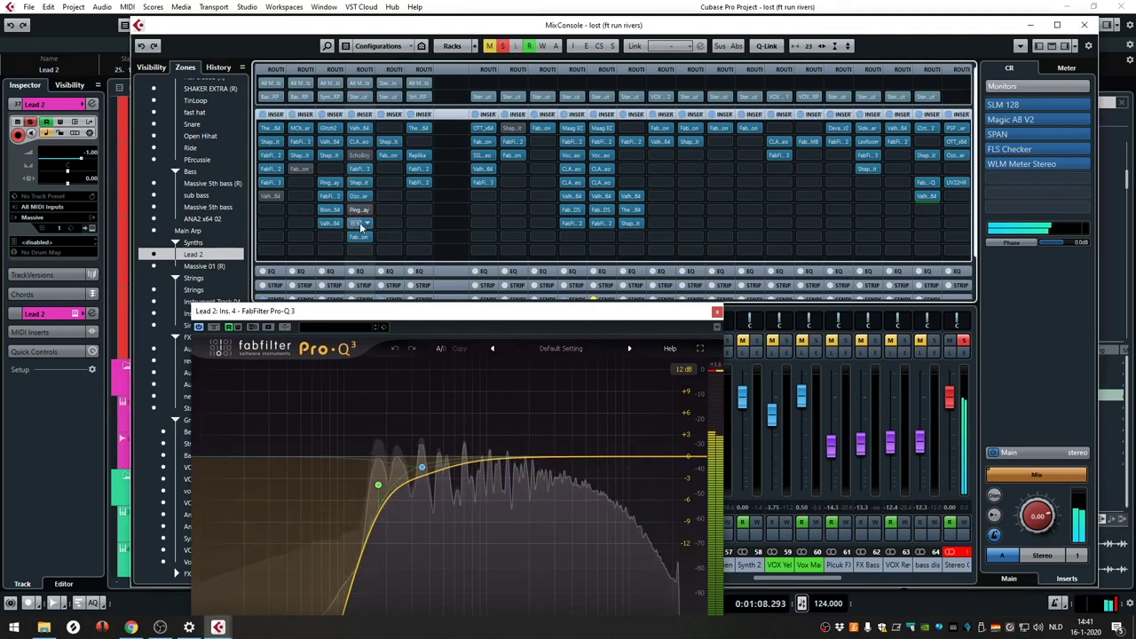
click(358, 224)
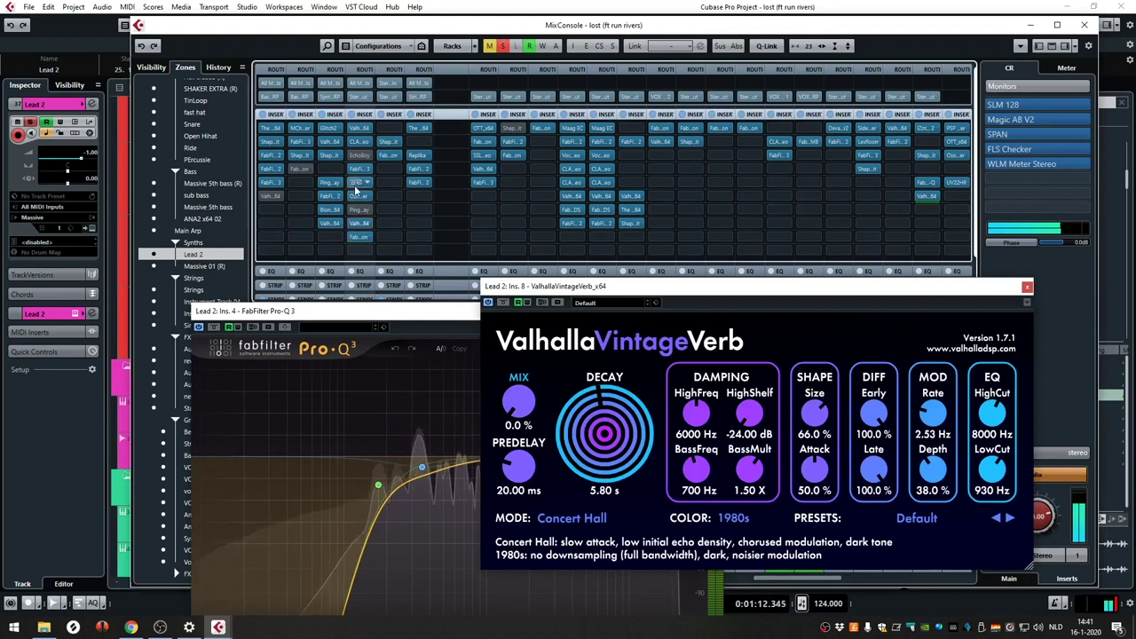
click(356, 182)
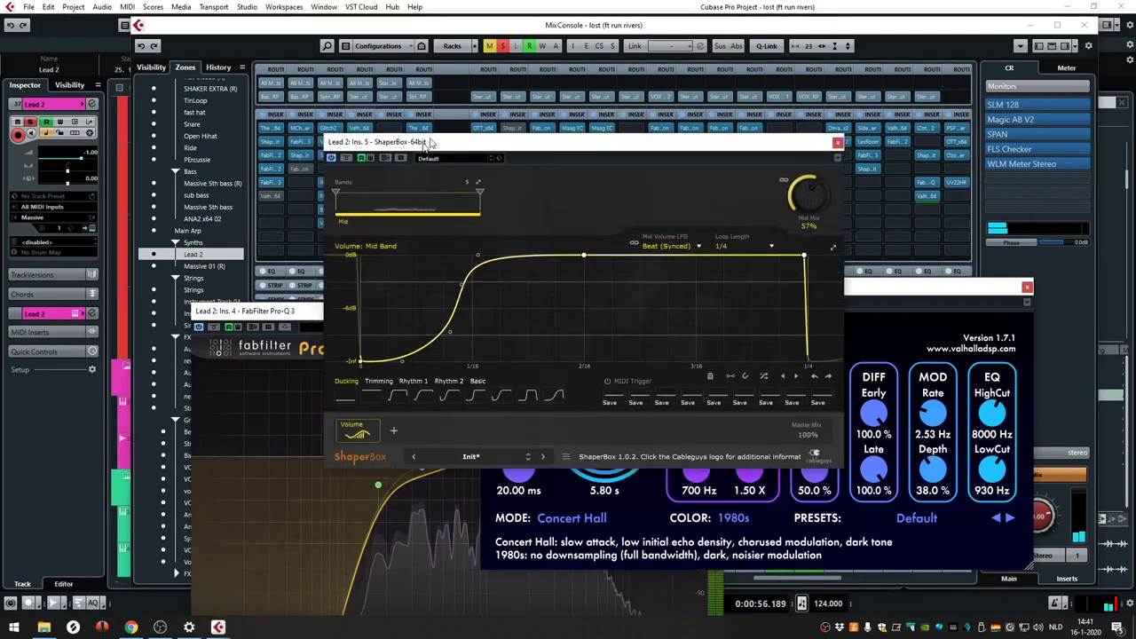
drag(408, 159, 511, 97)
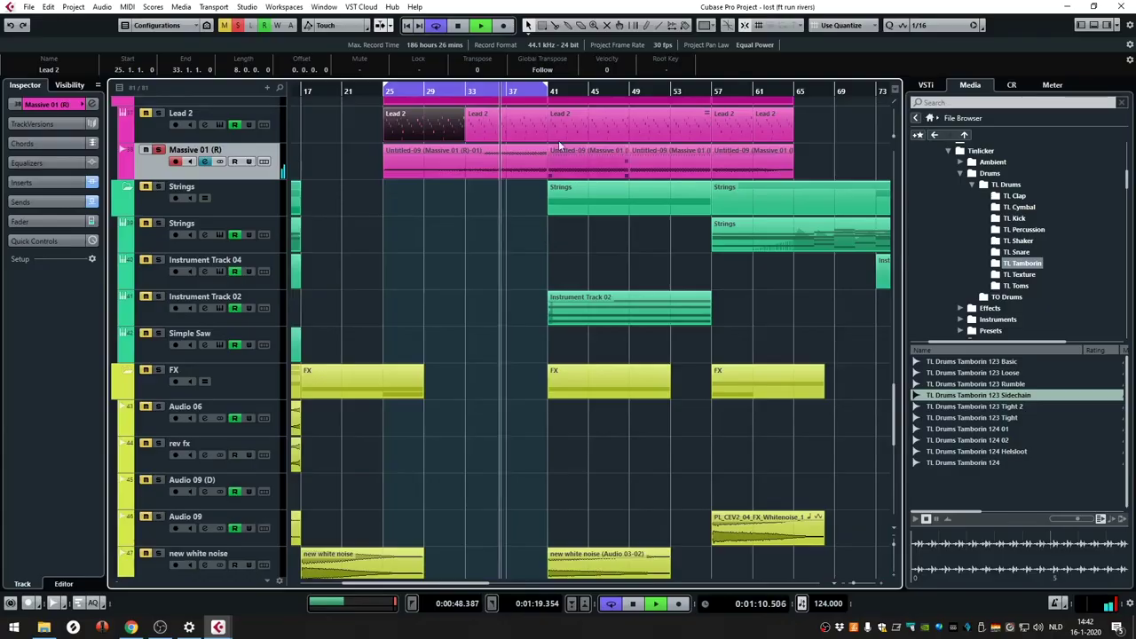
- Set the loop range to the Massive 01 (R) event at bar 41 and stop playback
click(579, 156)
key(p)
scroll(257, 305, up, 2)
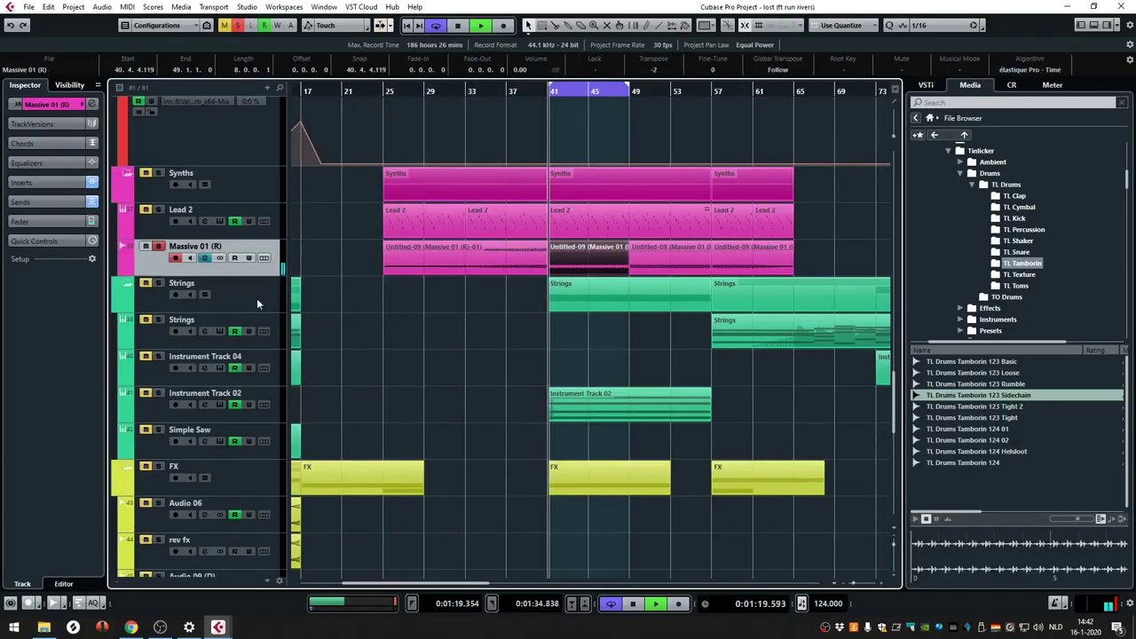
click(123, 271)
key(space)
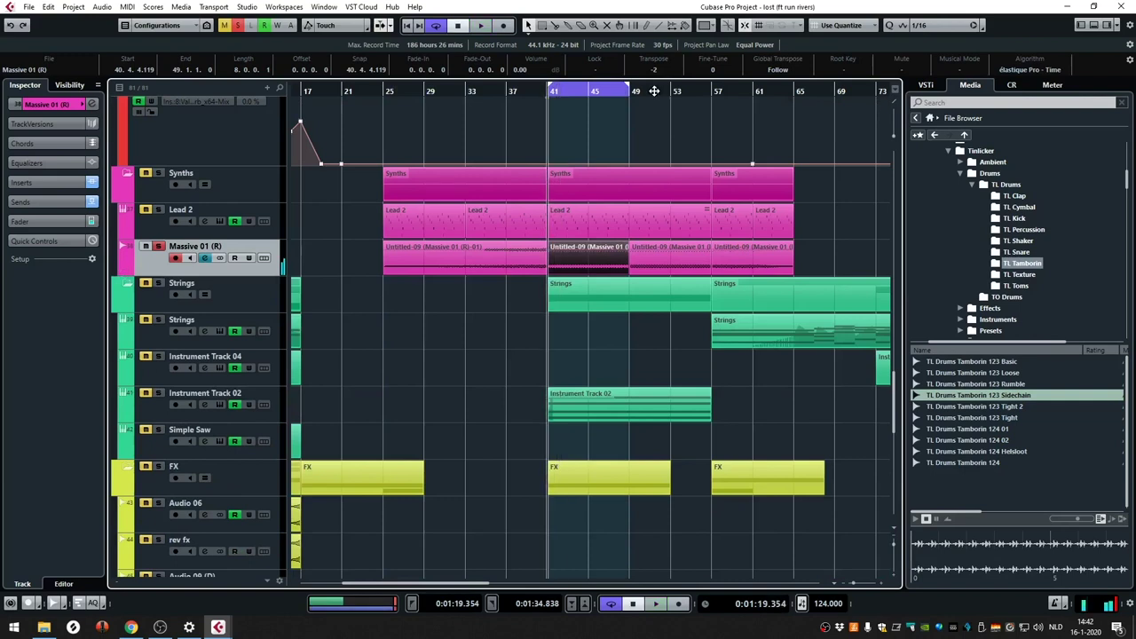
- Enlarge the Massive 01 (R) track, play it from just before bar 41, and open the bar 41 event
drag(566, 91, 557, 122)
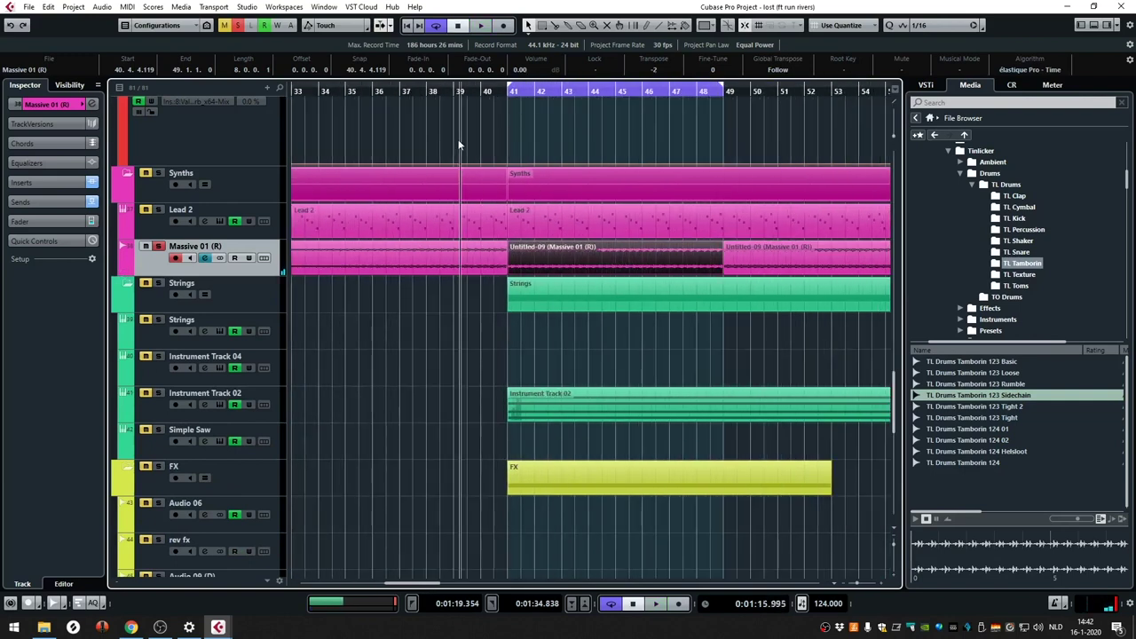
drag(230, 275, 229, 326)
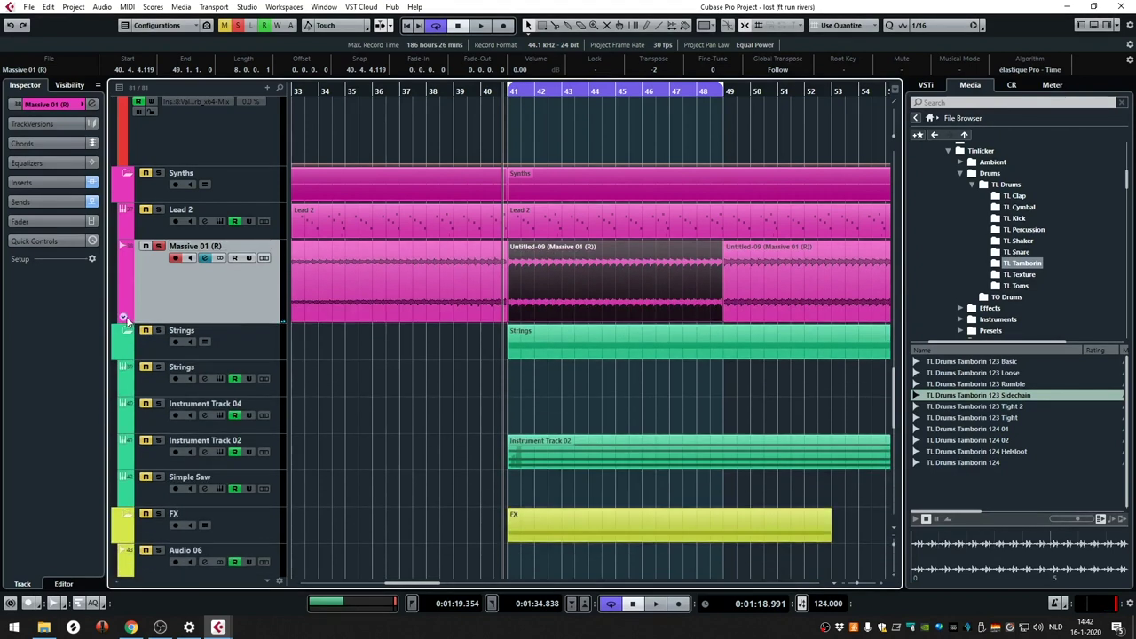
key(space)
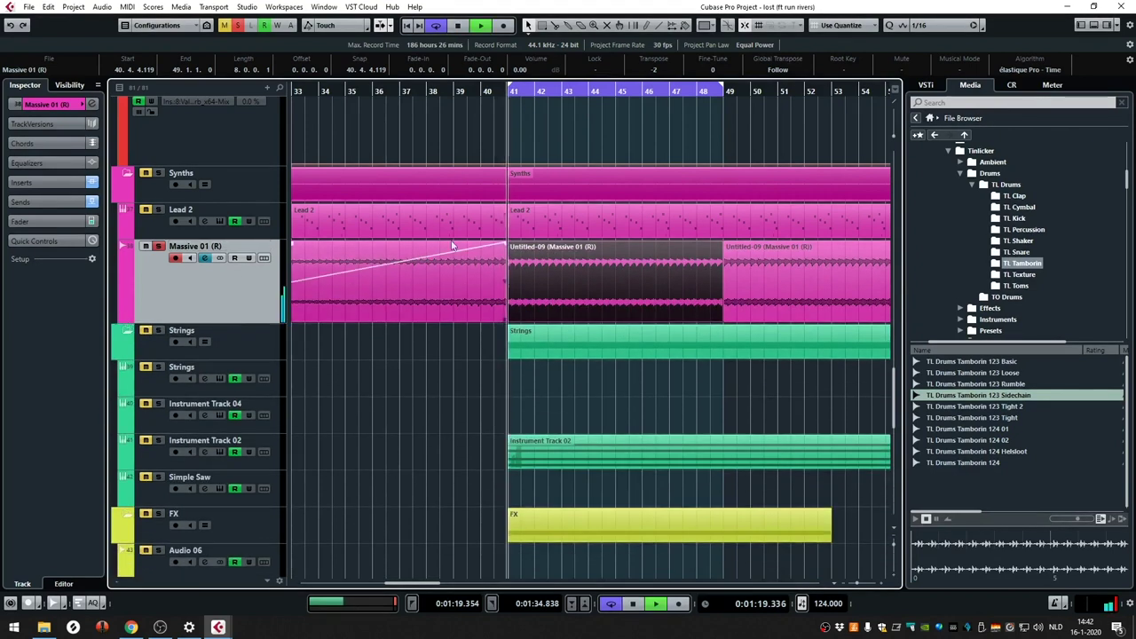
double_click(588, 296)
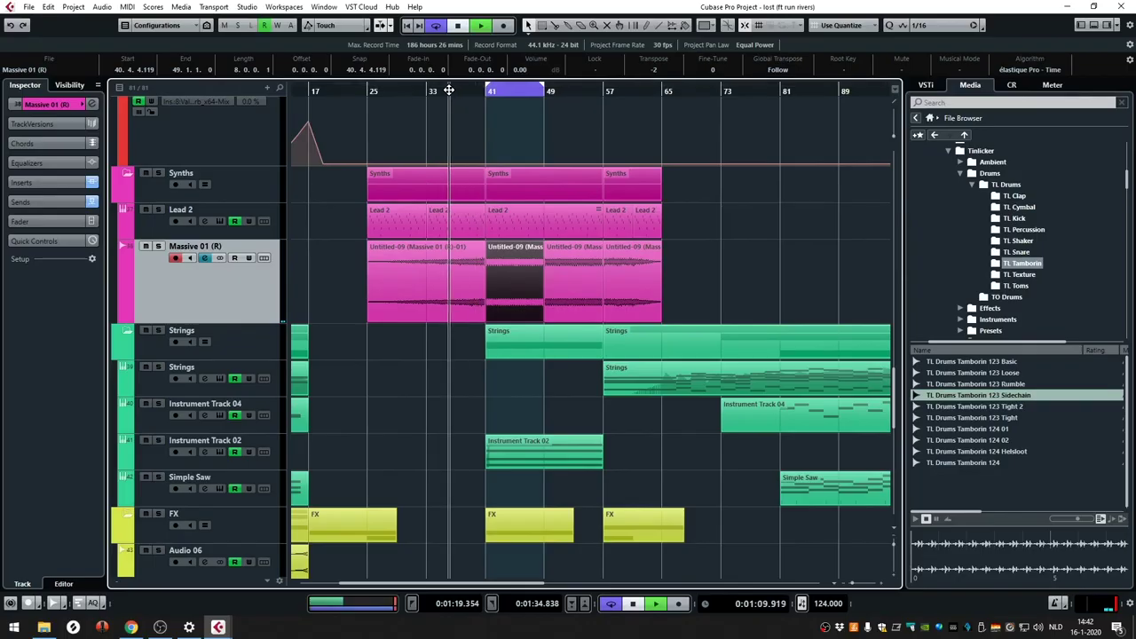
- Look through the Synths, Strings and FX tracks around bar 41 while the full mix plays
scroll(401, 166, up, 5)
scroll(402, 166, down, 2)
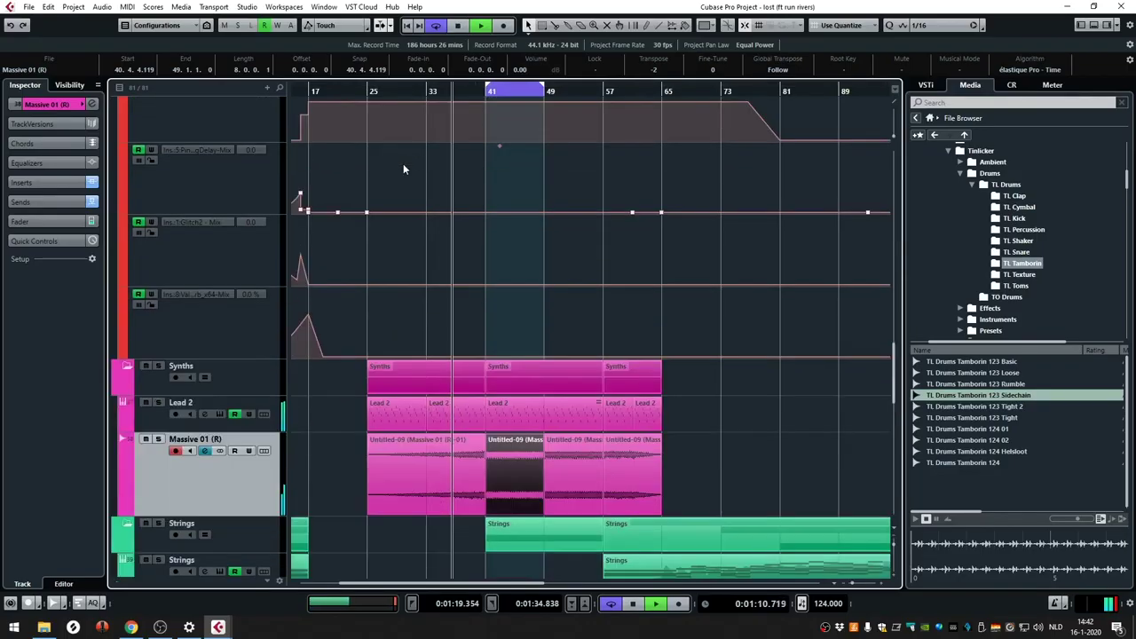
scroll(483, 103, down, 3)
scroll(484, 132, down, 3)
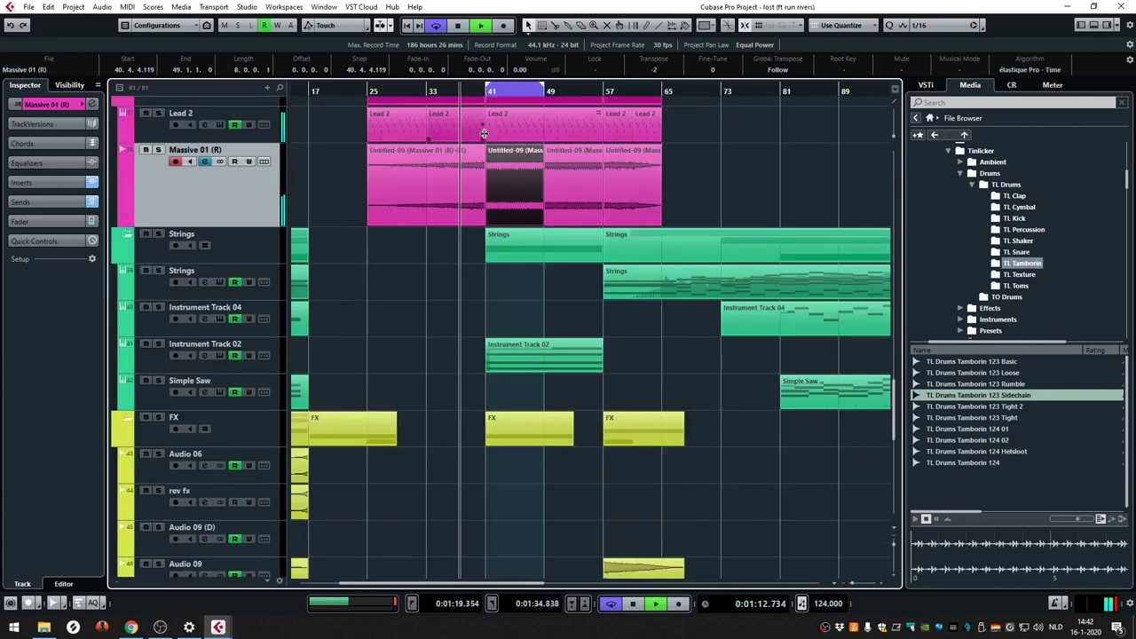
scroll(426, 275, down, 6)
scroll(444, 205, up, 3)
click(446, 202)
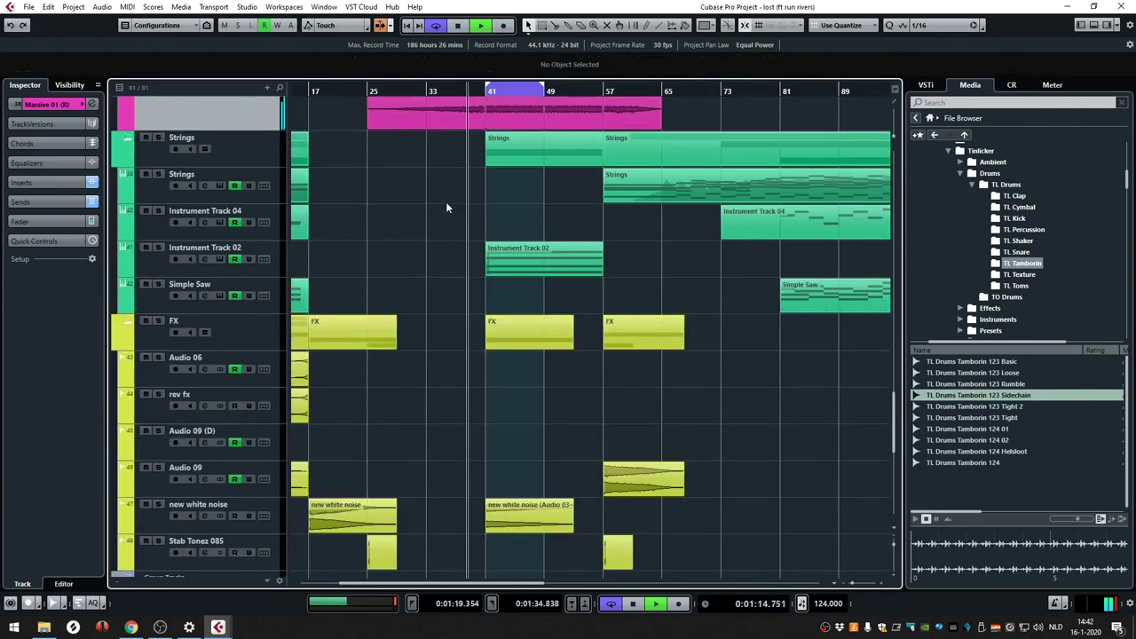
scroll(547, 175, left, 3)
scroll(577, 168, up, 6)
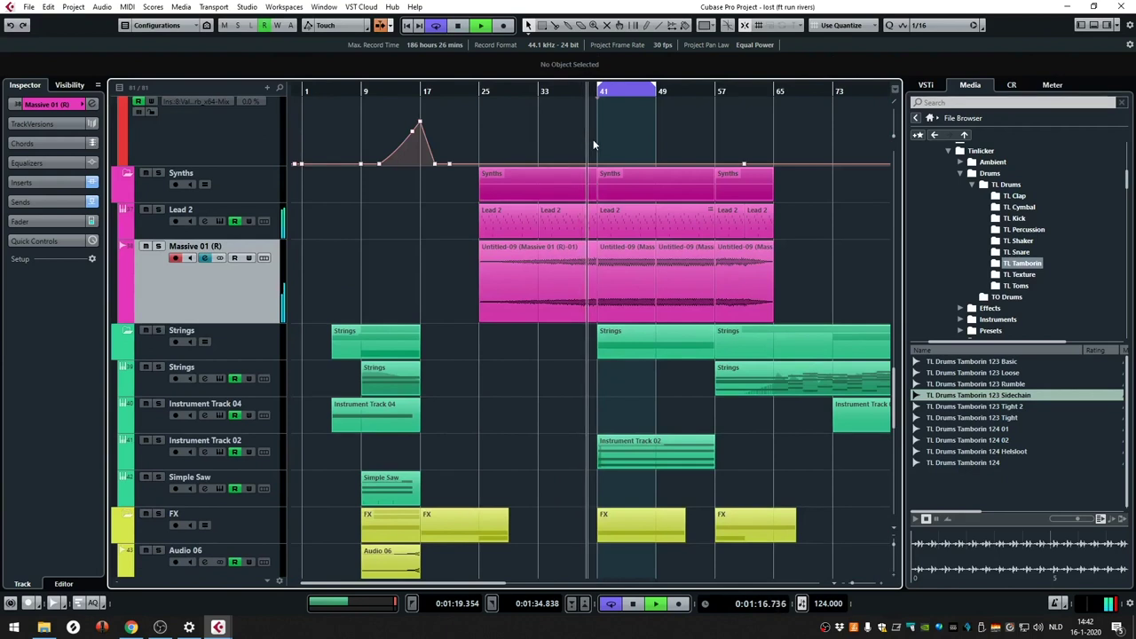
- Show the whole arrangement, turn off looping, and increase the height of the tracks
click(652, 156)
key(shift+g)
key(shift+g)
key(shift+g)
key(g)
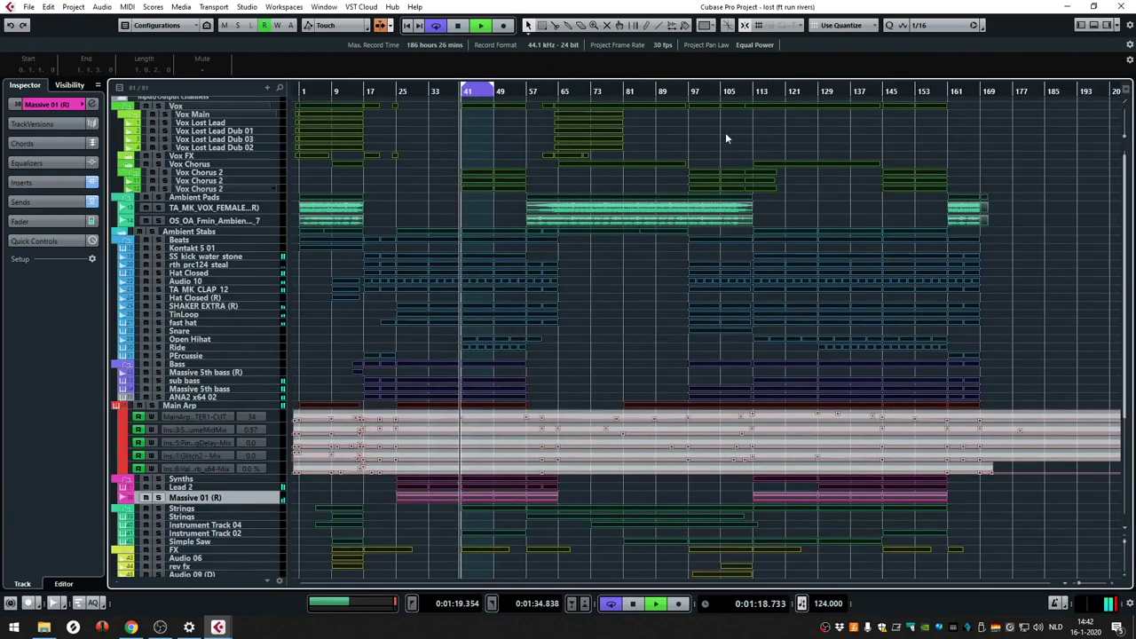
key(g)
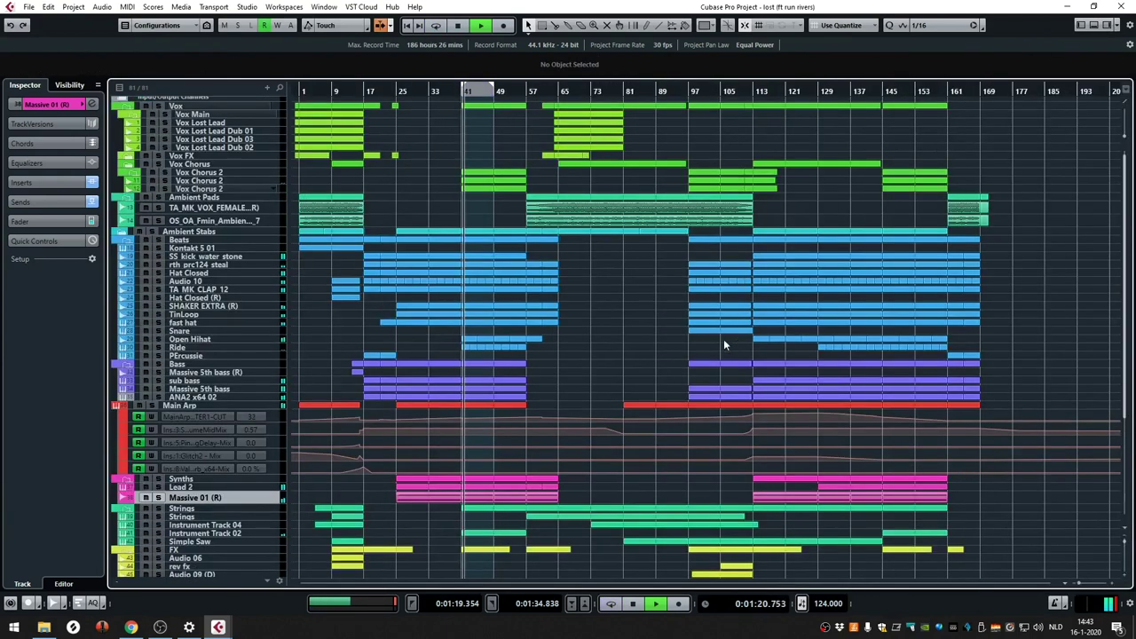
scroll(792, 311, down, 5)
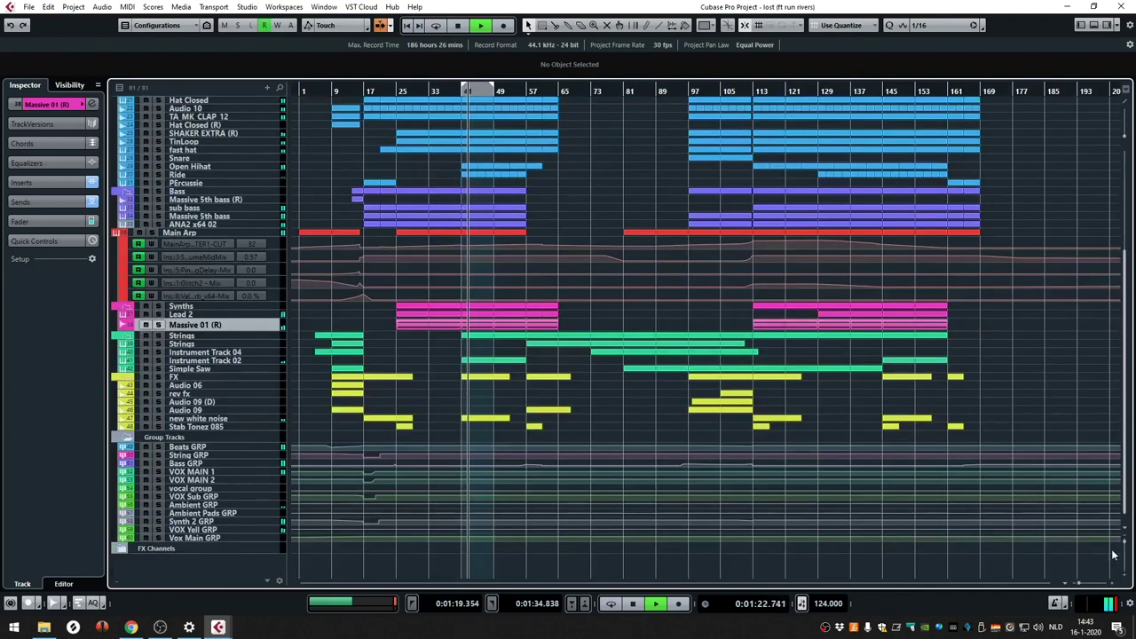
click(1125, 543)
scroll(428, 375, down, 5)
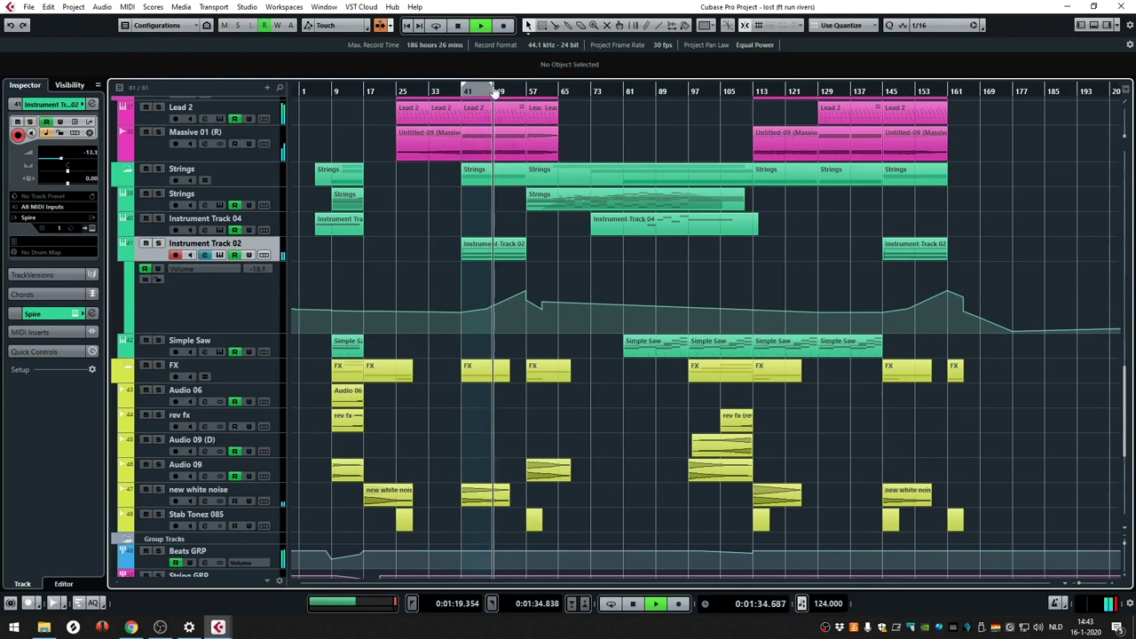
- Extend the end of the marked range to bar 57 to cover the Instrument Track 02 part, and enlarge that track
drag(494, 93, 531, 99)
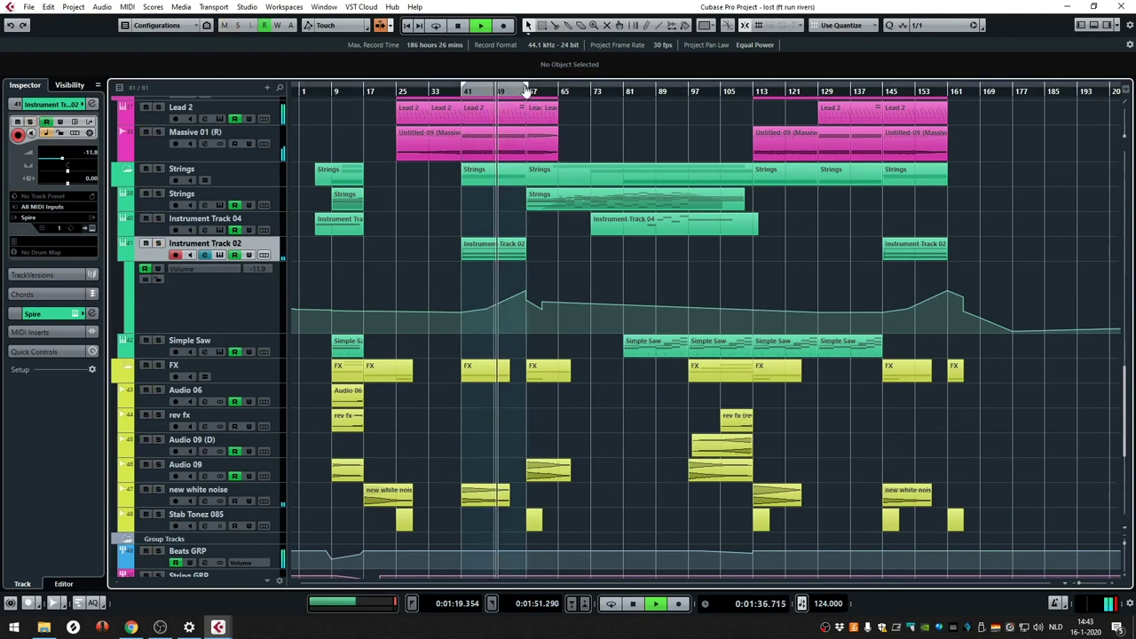
click(1079, 586)
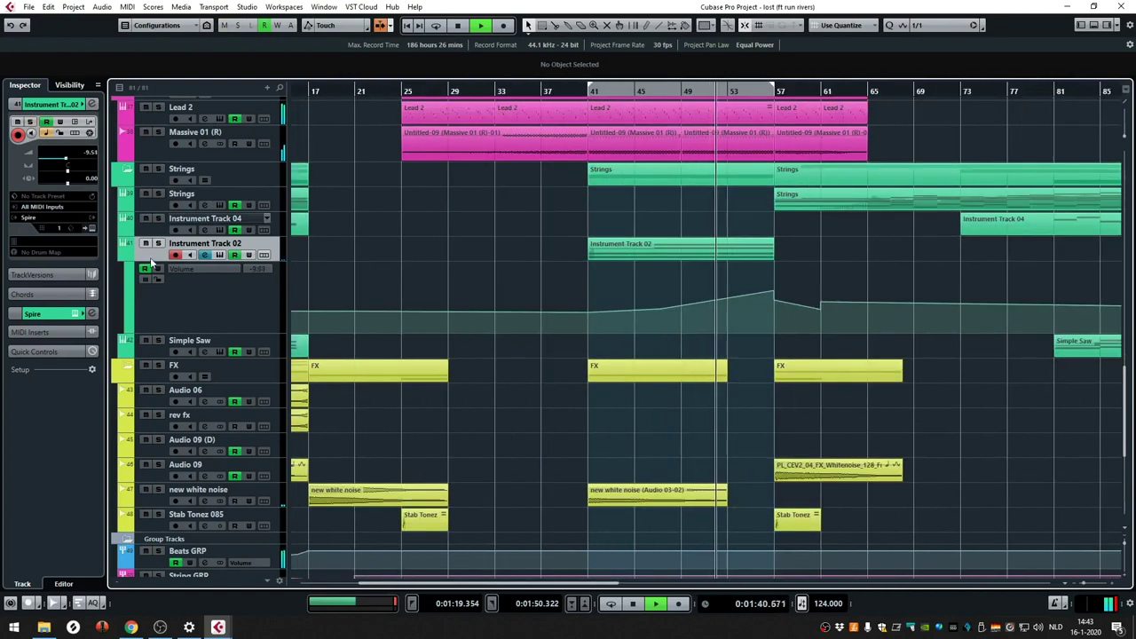
drag(151, 260, 151, 330)
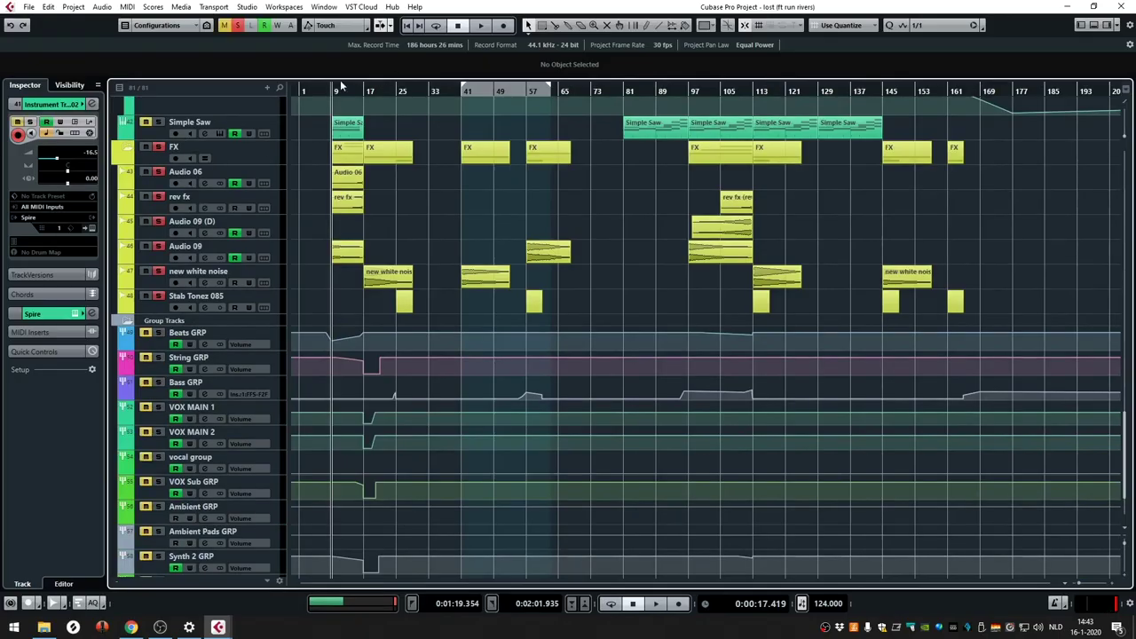
- Play the soloed FX tracks from bar 9 and loop the range of the Audio 06 event
drag(335, 89, 375, 213)
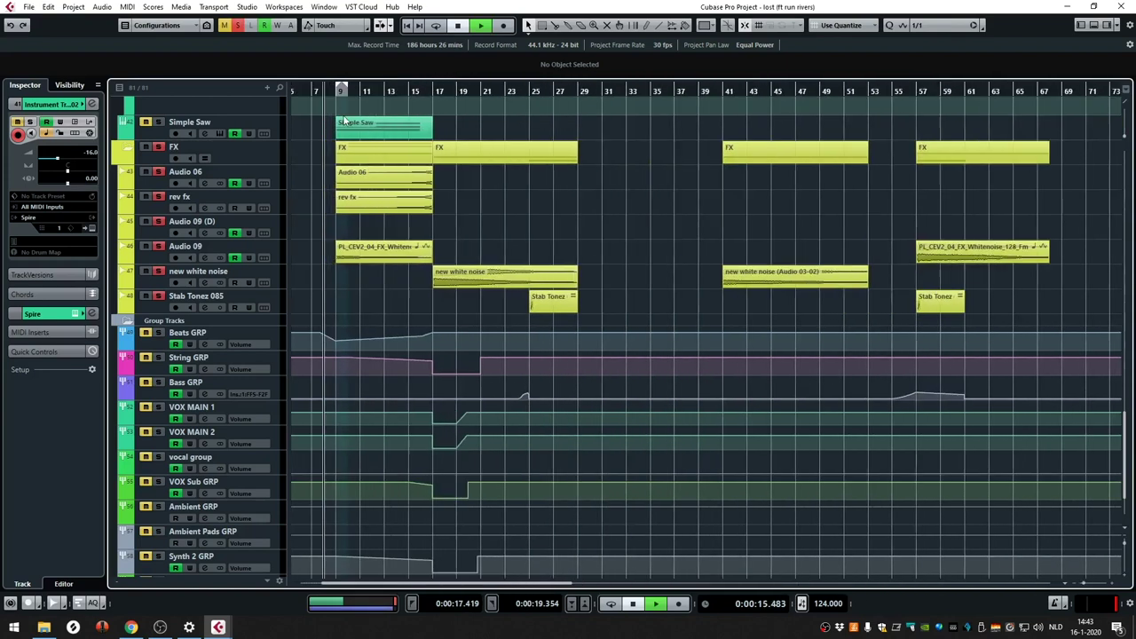
key(space)
click(364, 175)
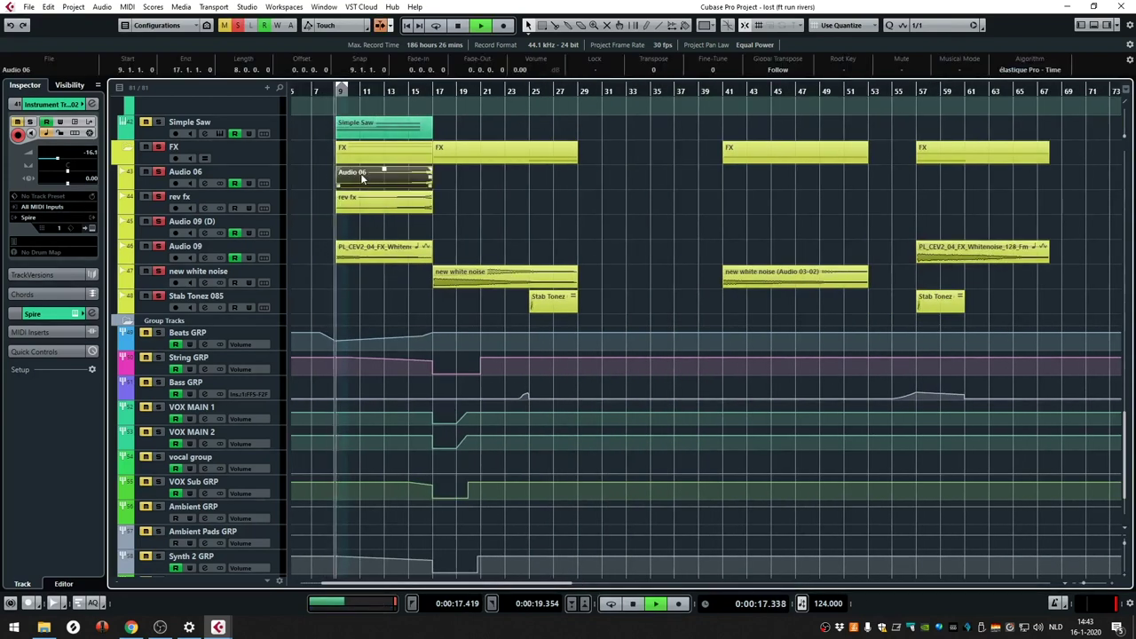
key(p)
key(KP_Divide)
- Examine the FabFilter Pro-Q 2 curve on the Audio 09 channel while replaying from bar 9, and close the plug-in
click(222, 249)
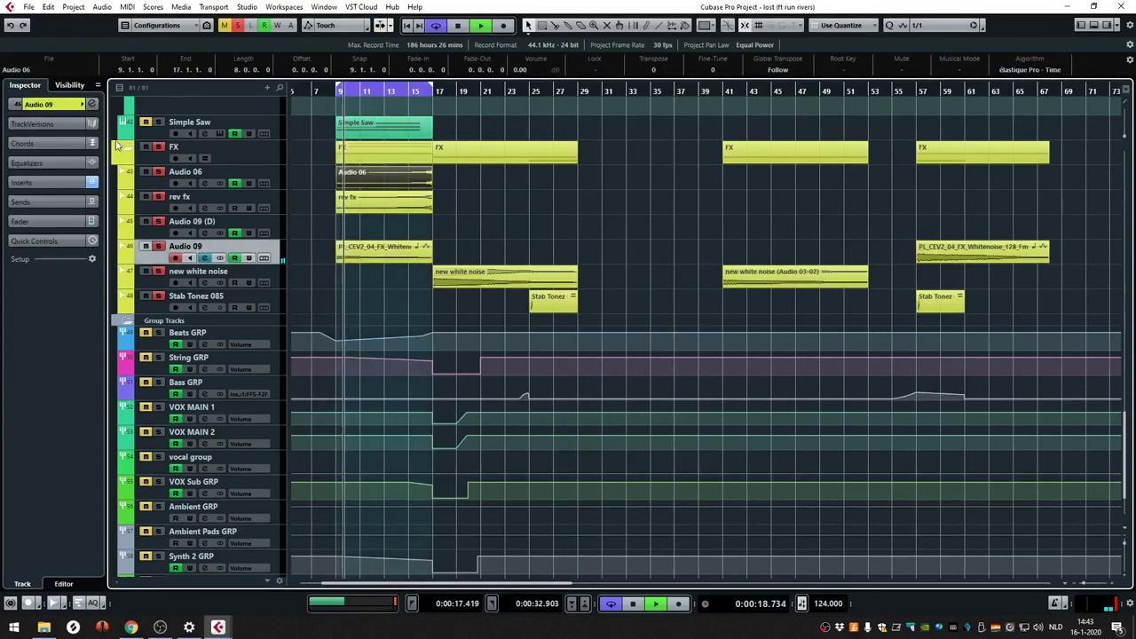
click(92, 104)
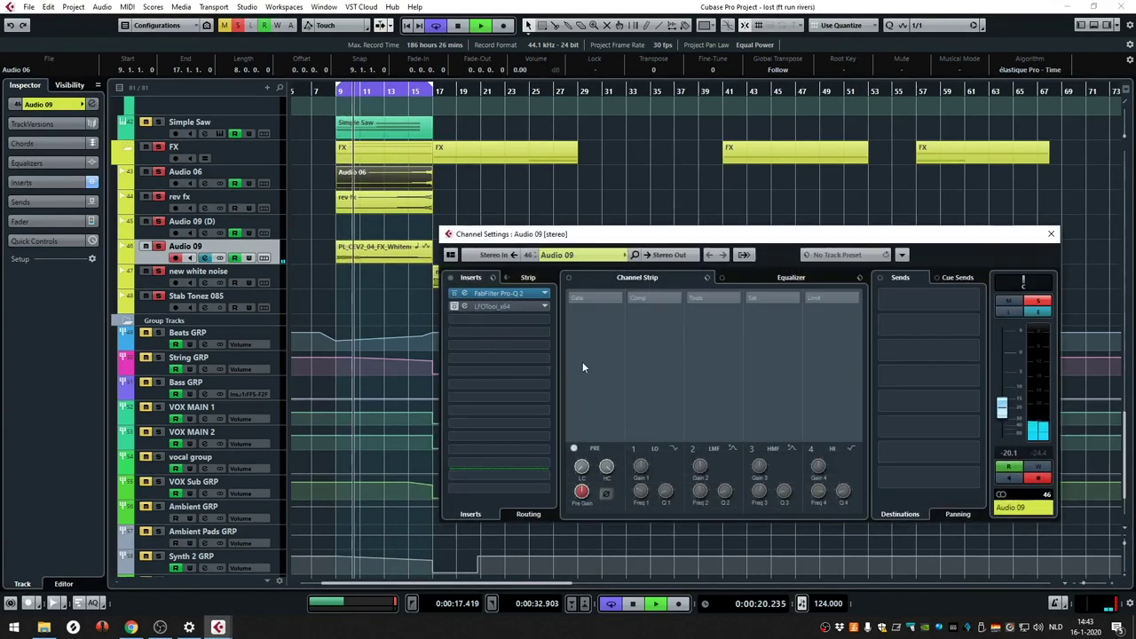
click(499, 297)
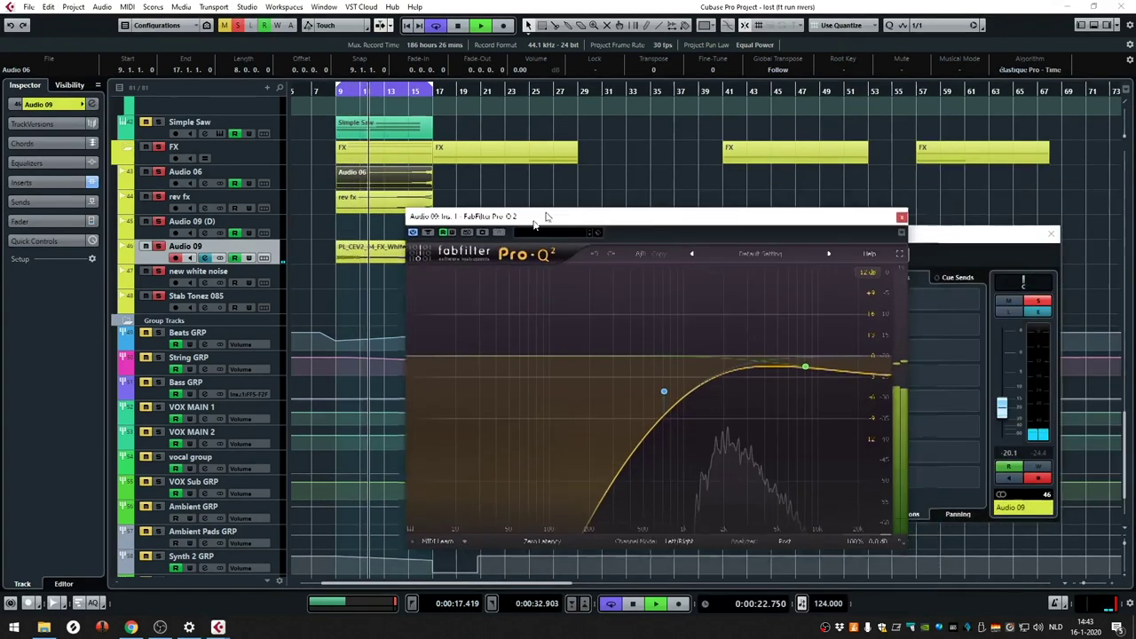
click(338, 92)
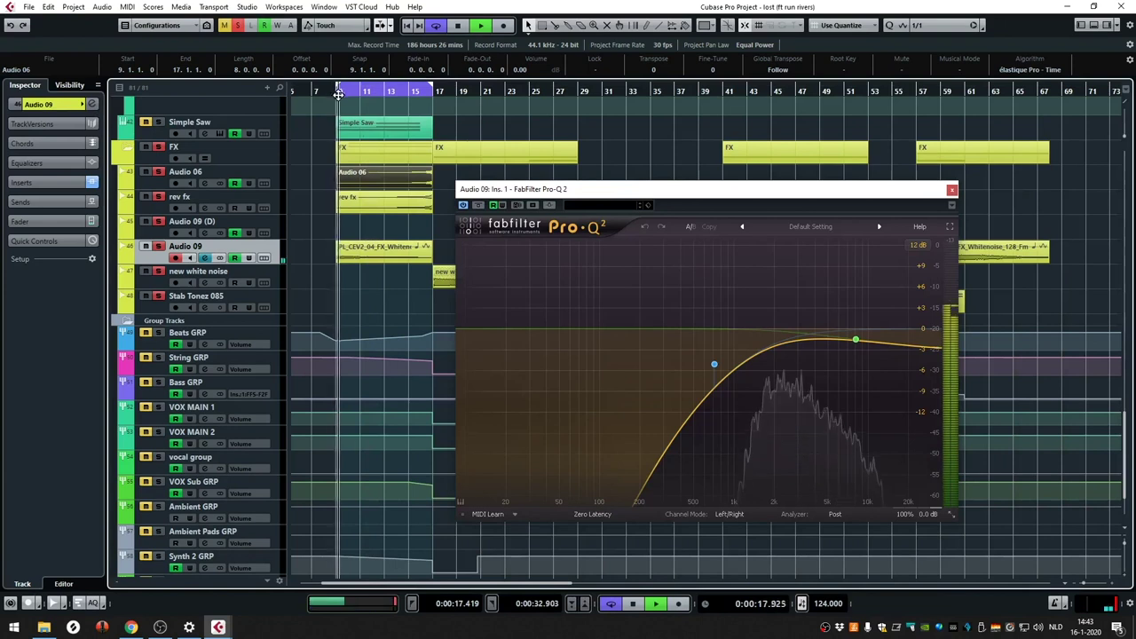
key(F3)
key(F3)
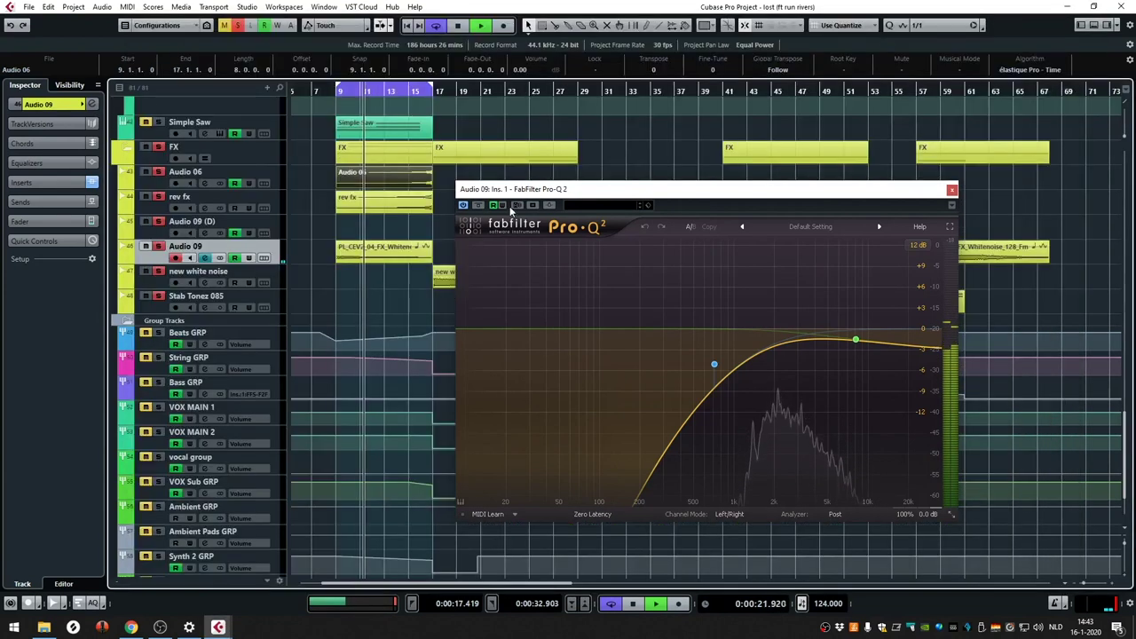
click(952, 189)
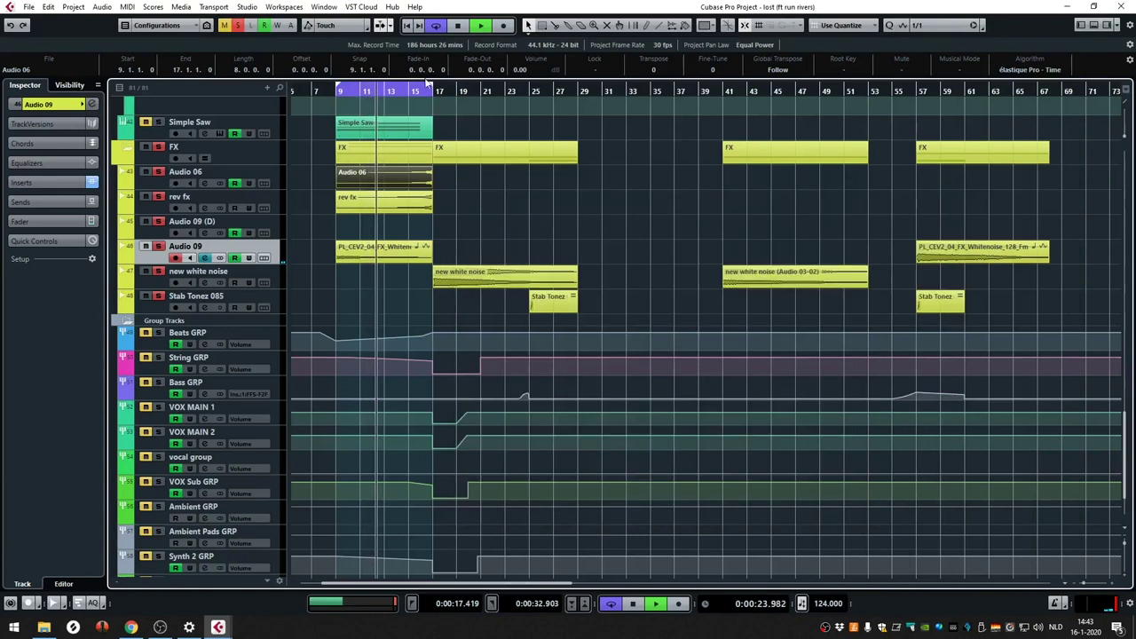
- Extend the end of the loop range to bar 33 and check the Audio 06 and rev fx channels in the MixConsole
drag(428, 82, 627, 82)
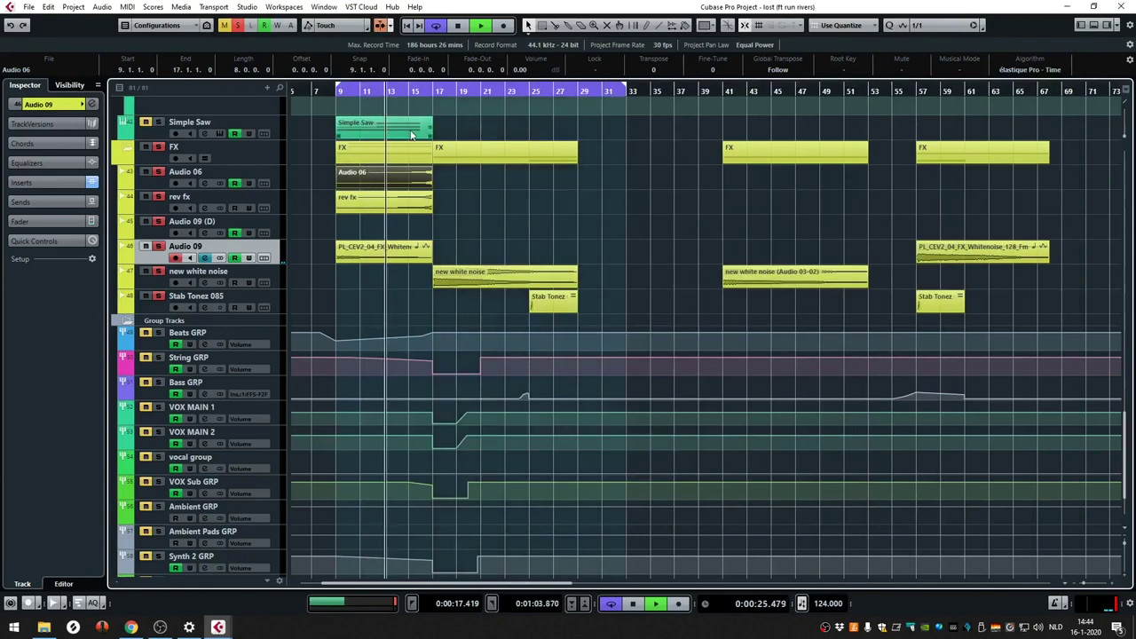
right_click(262, 169)
click(140, 211)
shift+click(154, 210)
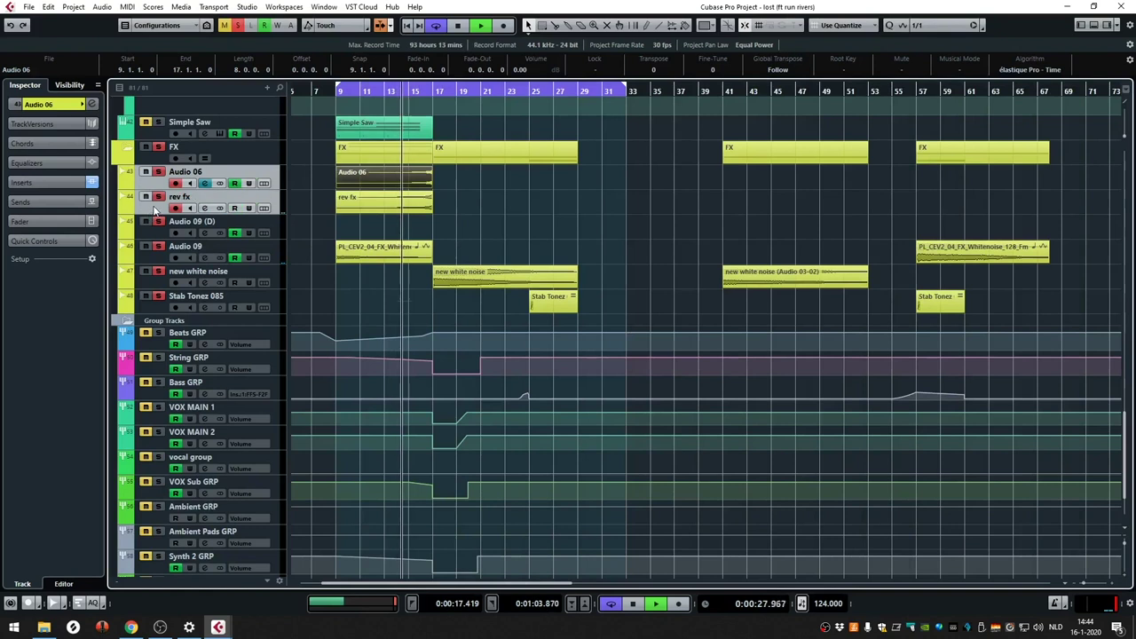
key(F3)
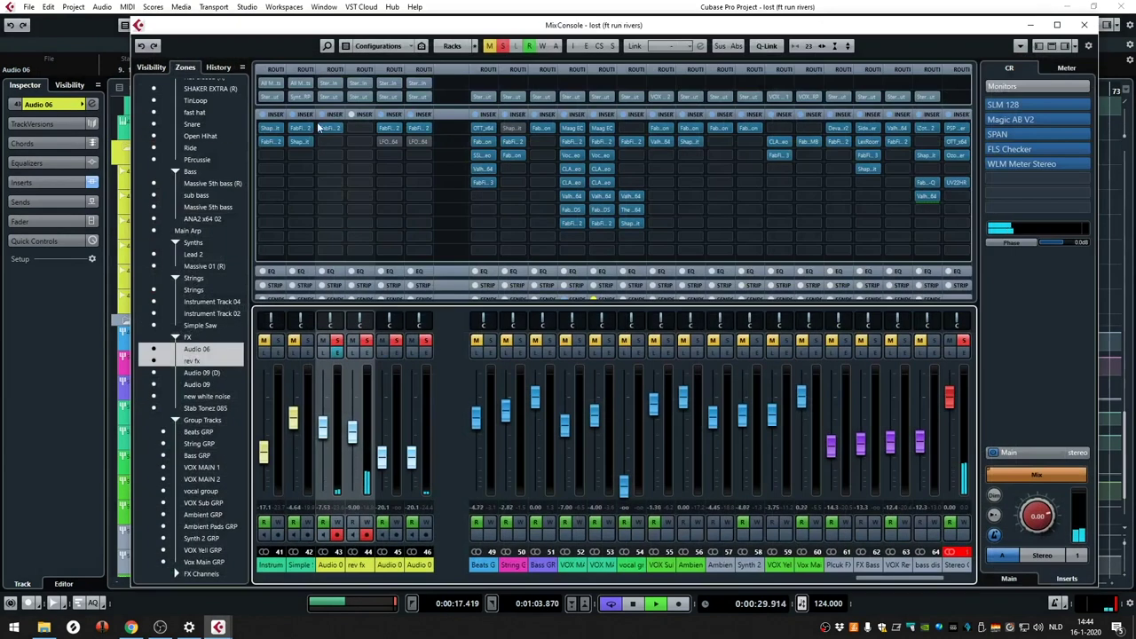
key(F3)
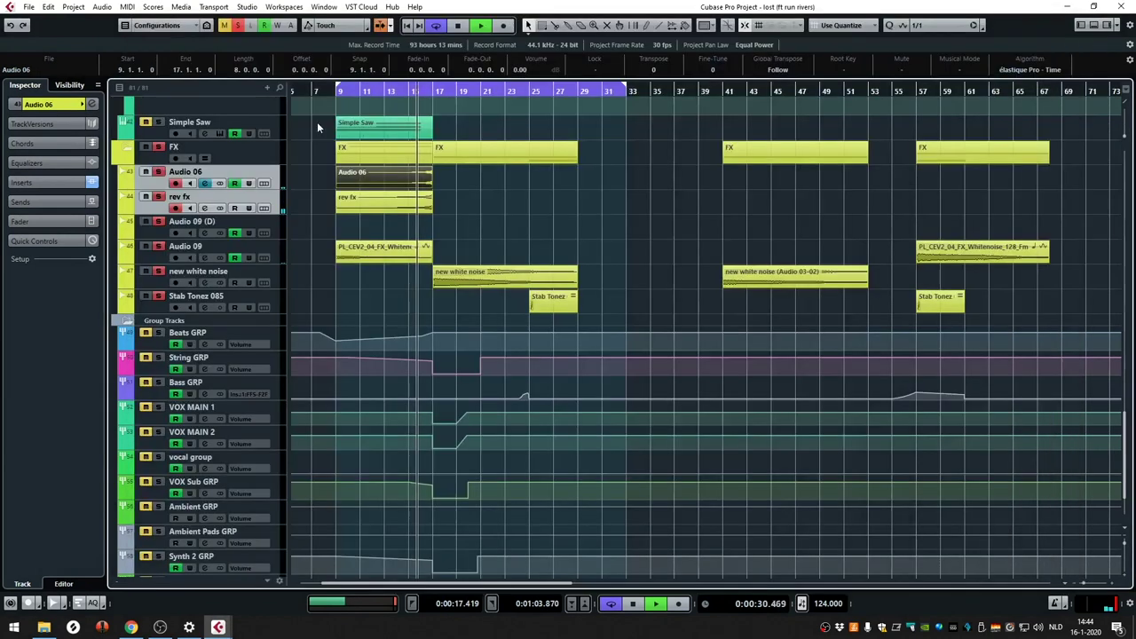
- Open the PanCake2 insert on the new white noise channel and examine its panning curve against the track during playback
click(158, 286)
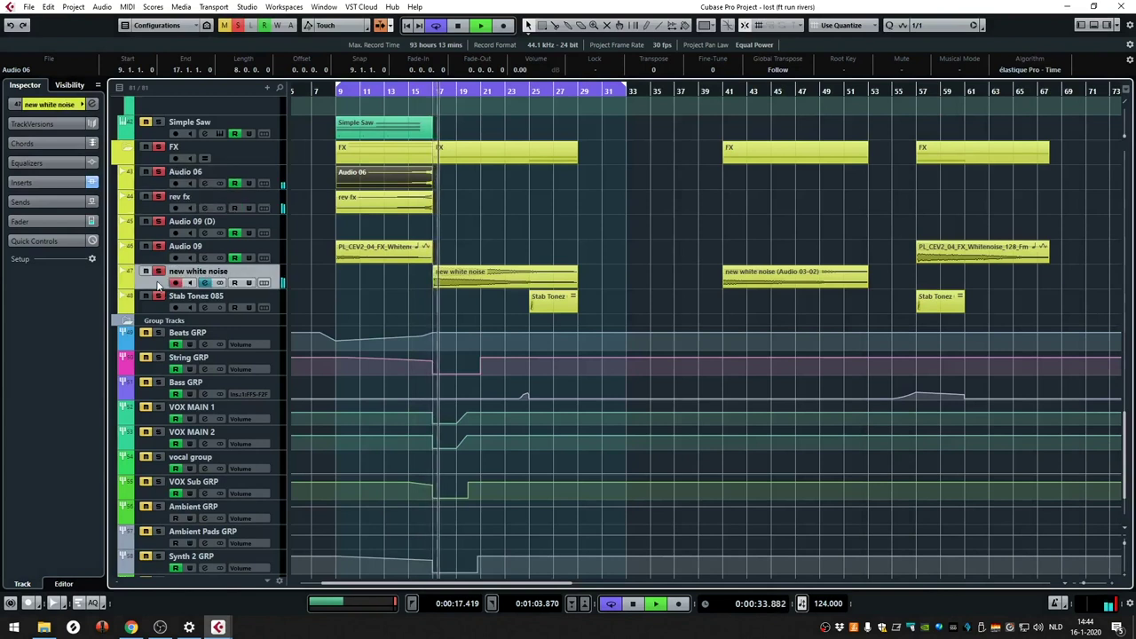
click(92, 105)
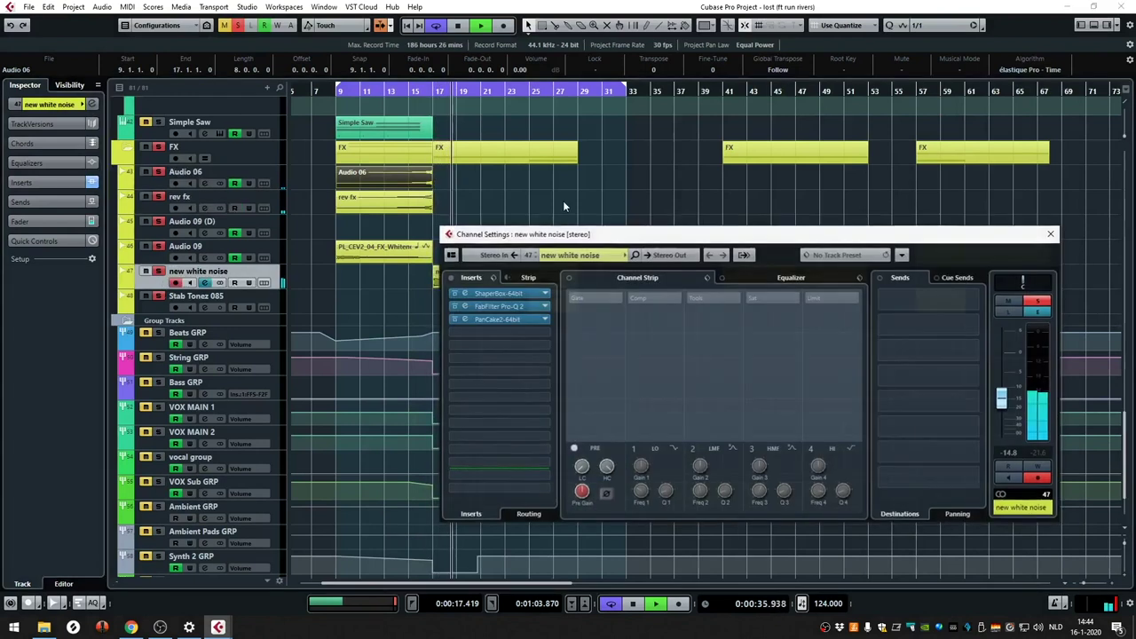
click(499, 319)
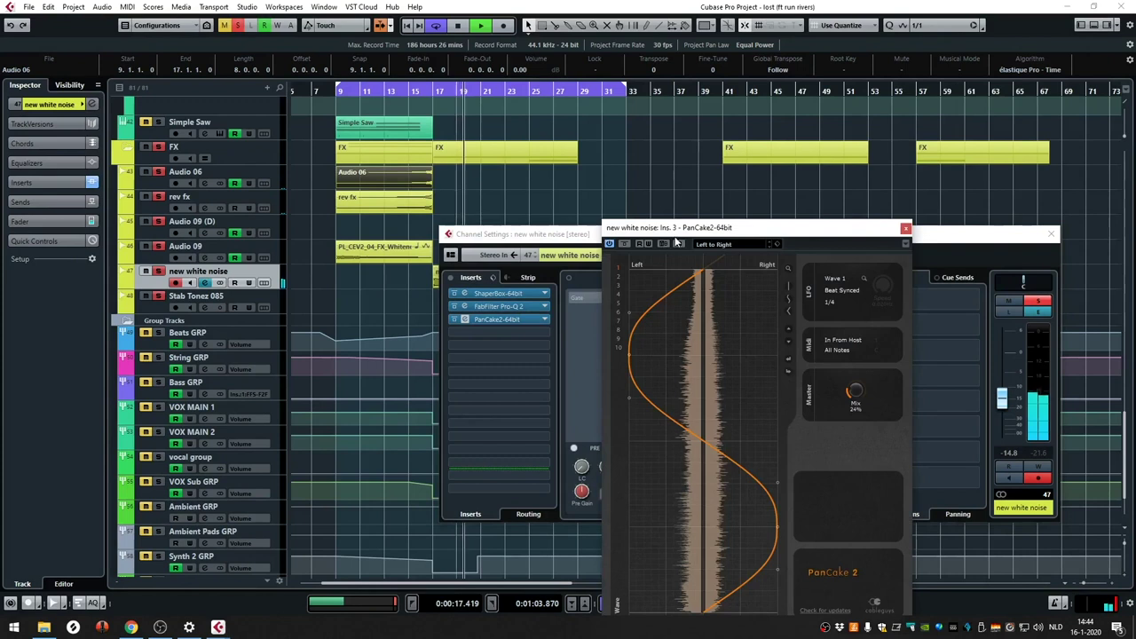
drag(710, 223, 617, 28)
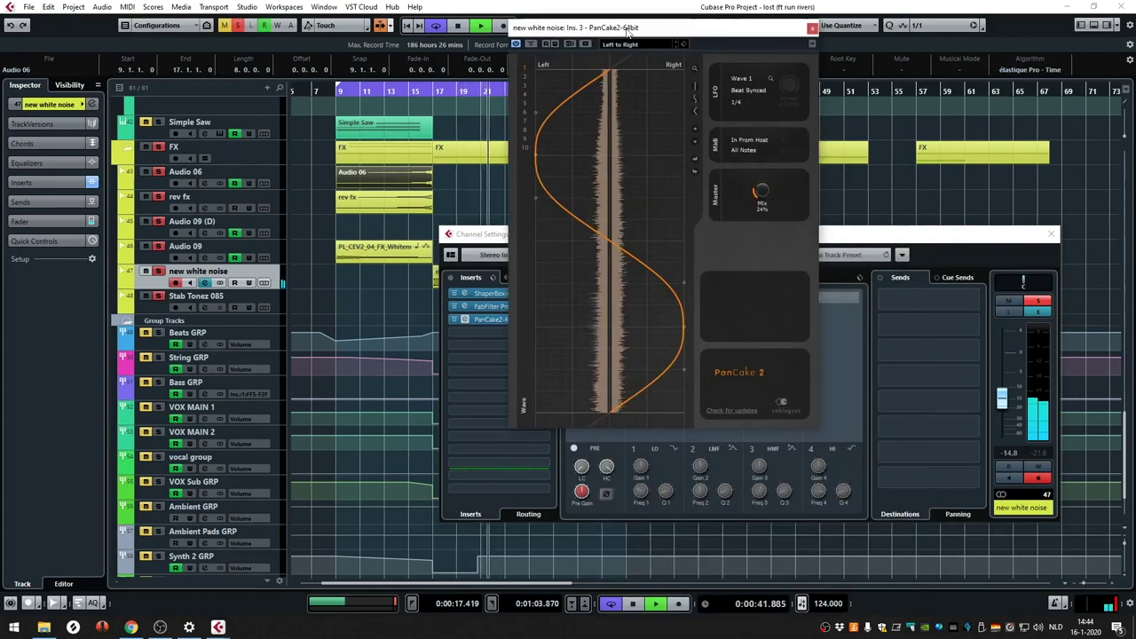
drag(750, 28, 658, 85)
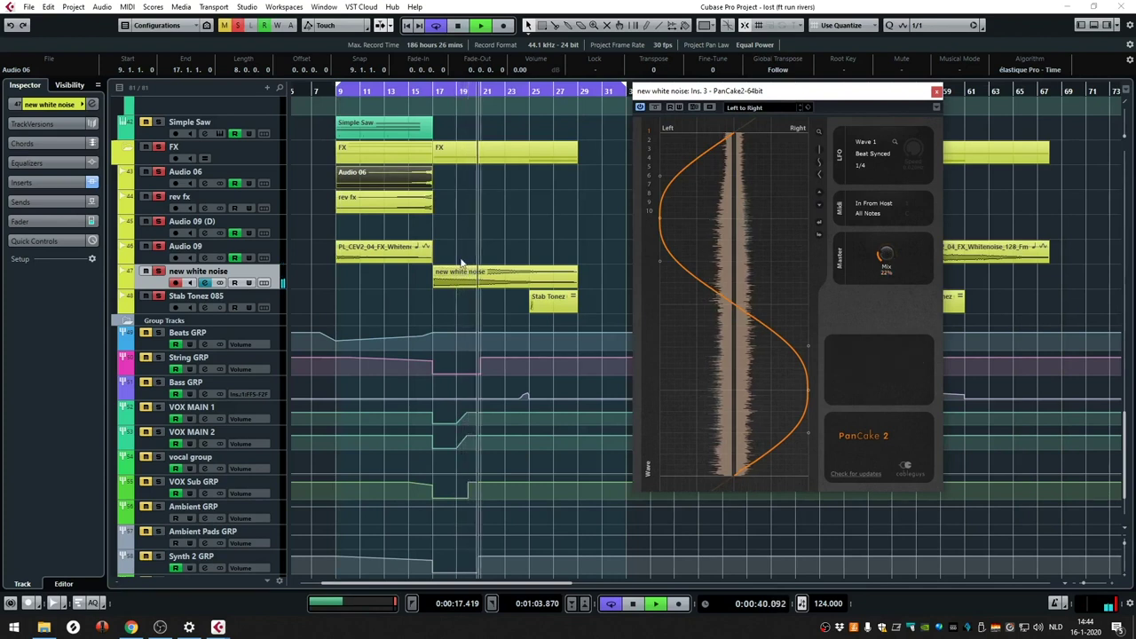
scroll(471, 261, up, 5)
scroll(492, 257, down, 3)
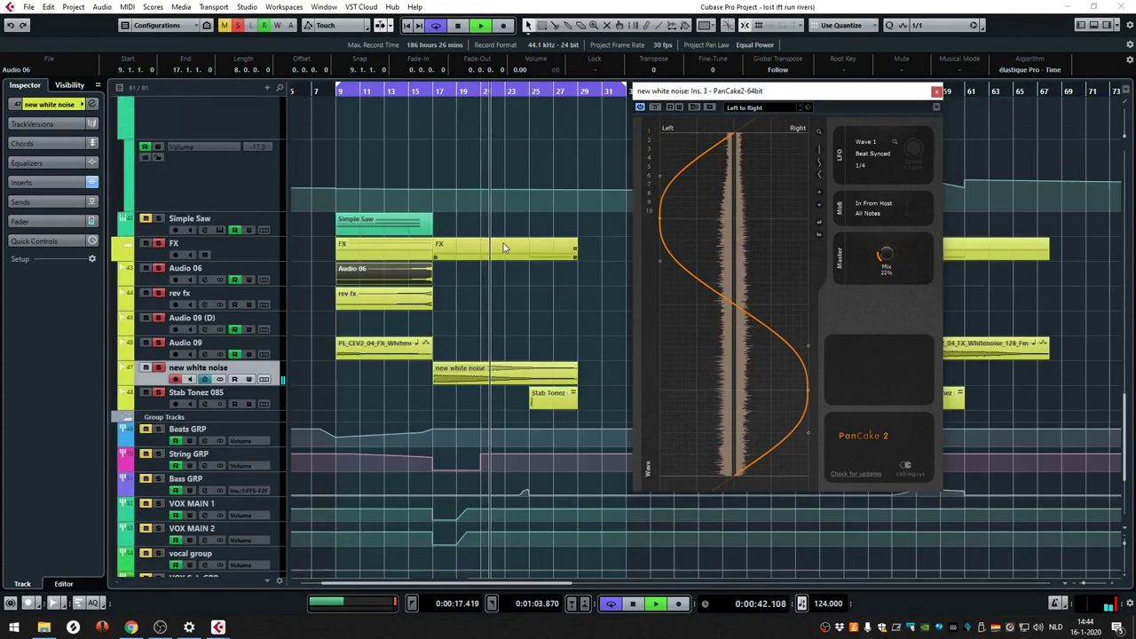
scroll(522, 196, down, 2)
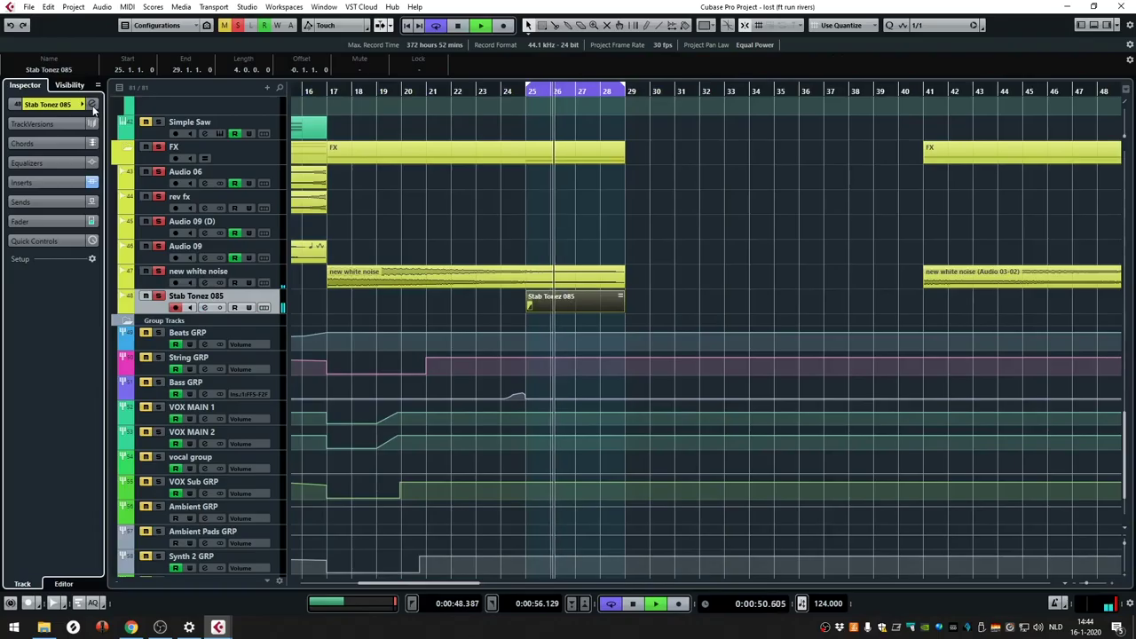
- Clear the existing solos, solo only the Stab Tonez 085 track, and show its channel settings with the inserts
click(92, 105)
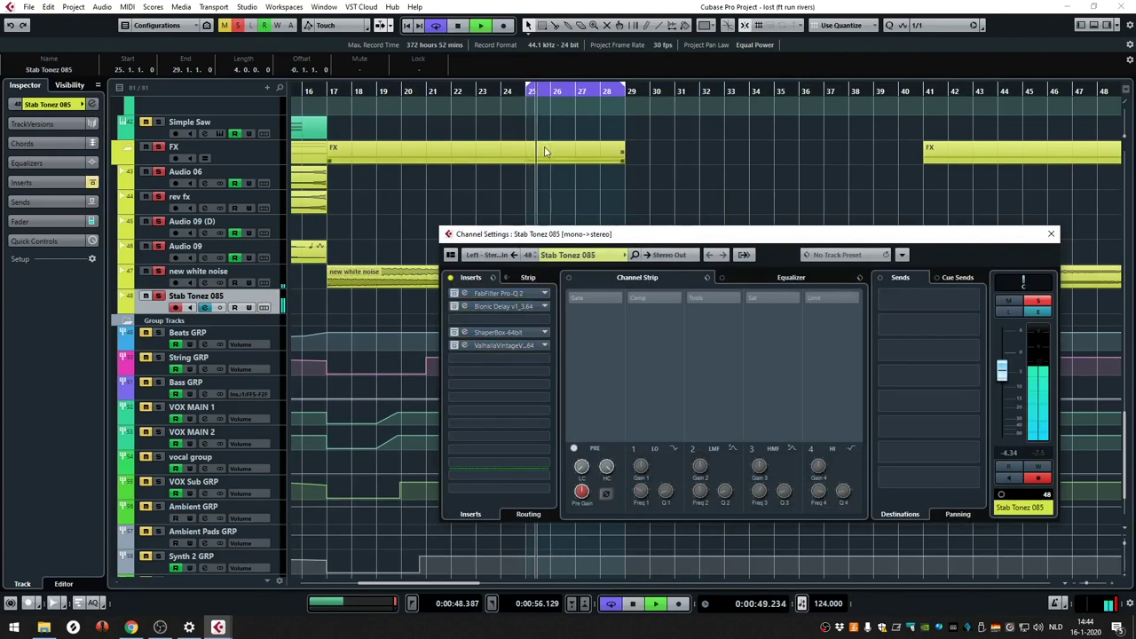
click(240, 26)
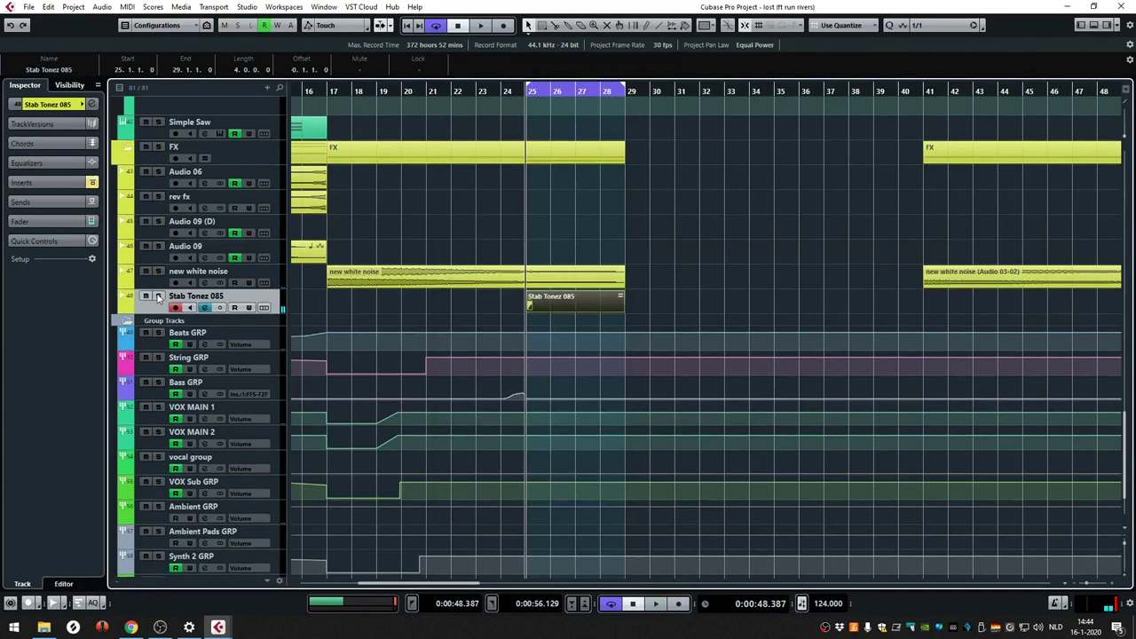
click(91, 104)
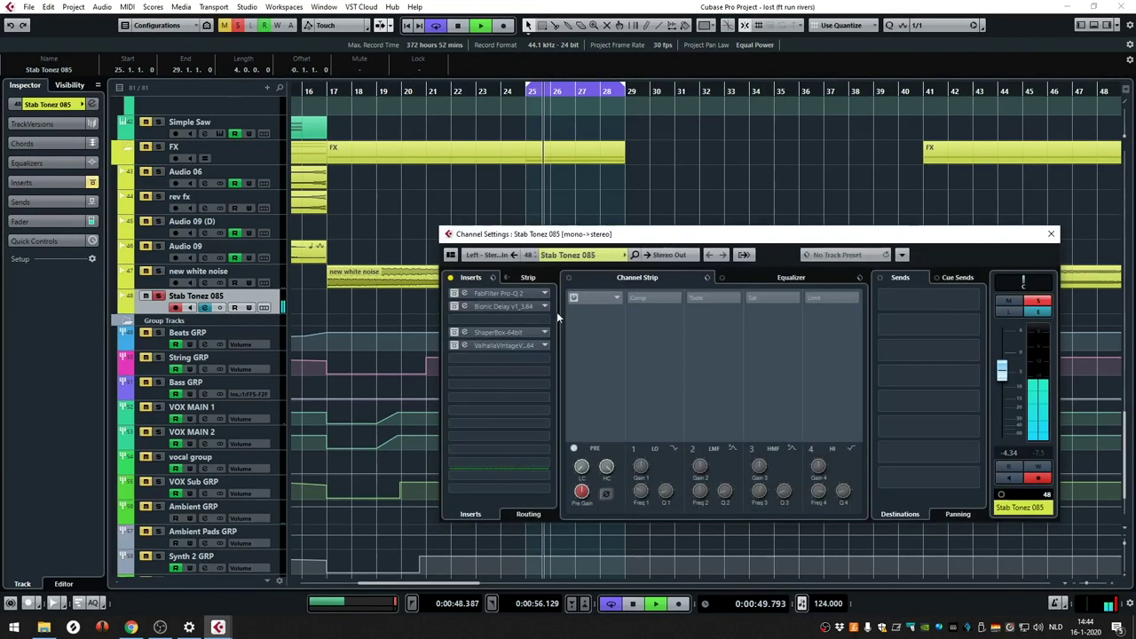